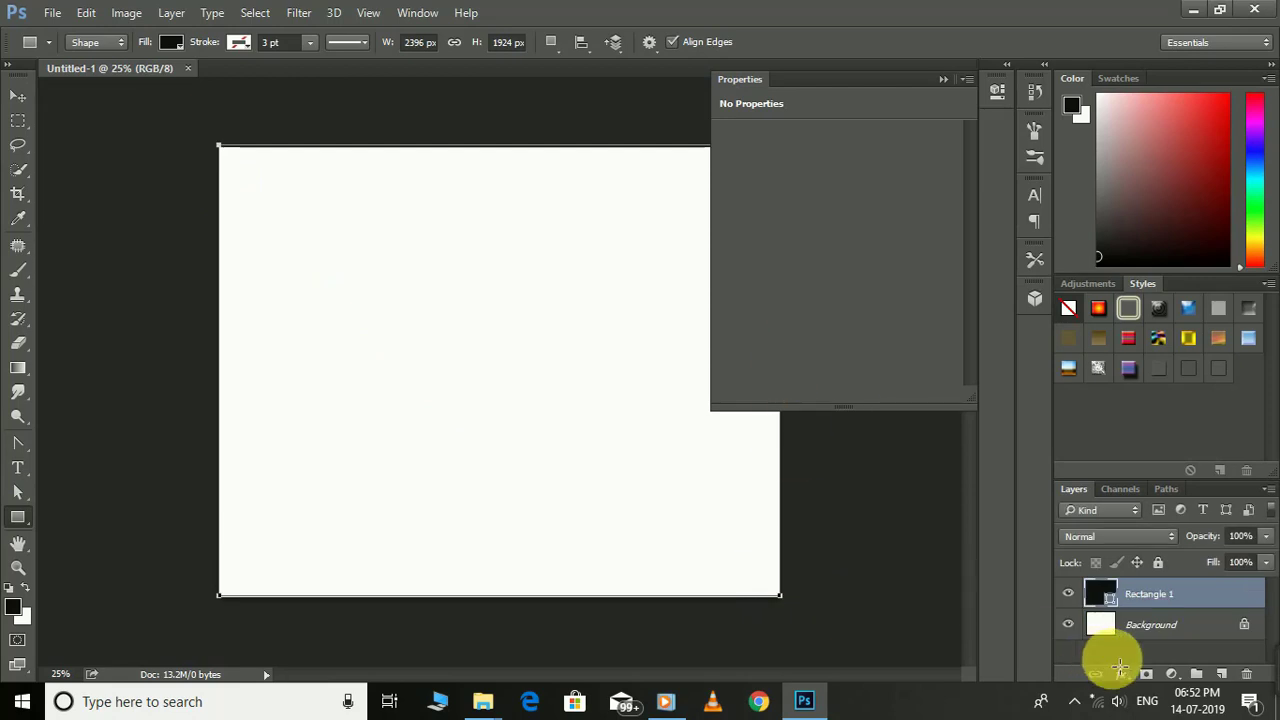
Add a Gradient Overlay layer style to the Rectangle 1 shape using the Red, Green preset.
left_click(1122, 676)
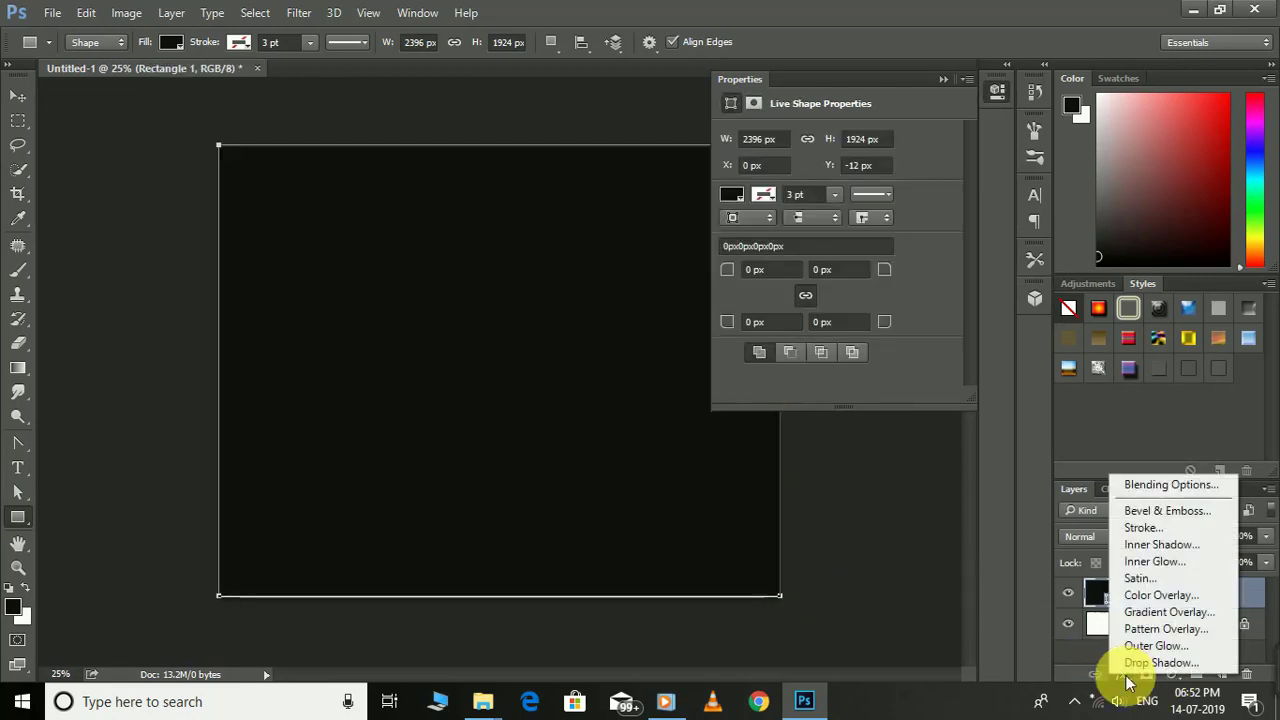
left_click(1165, 614)
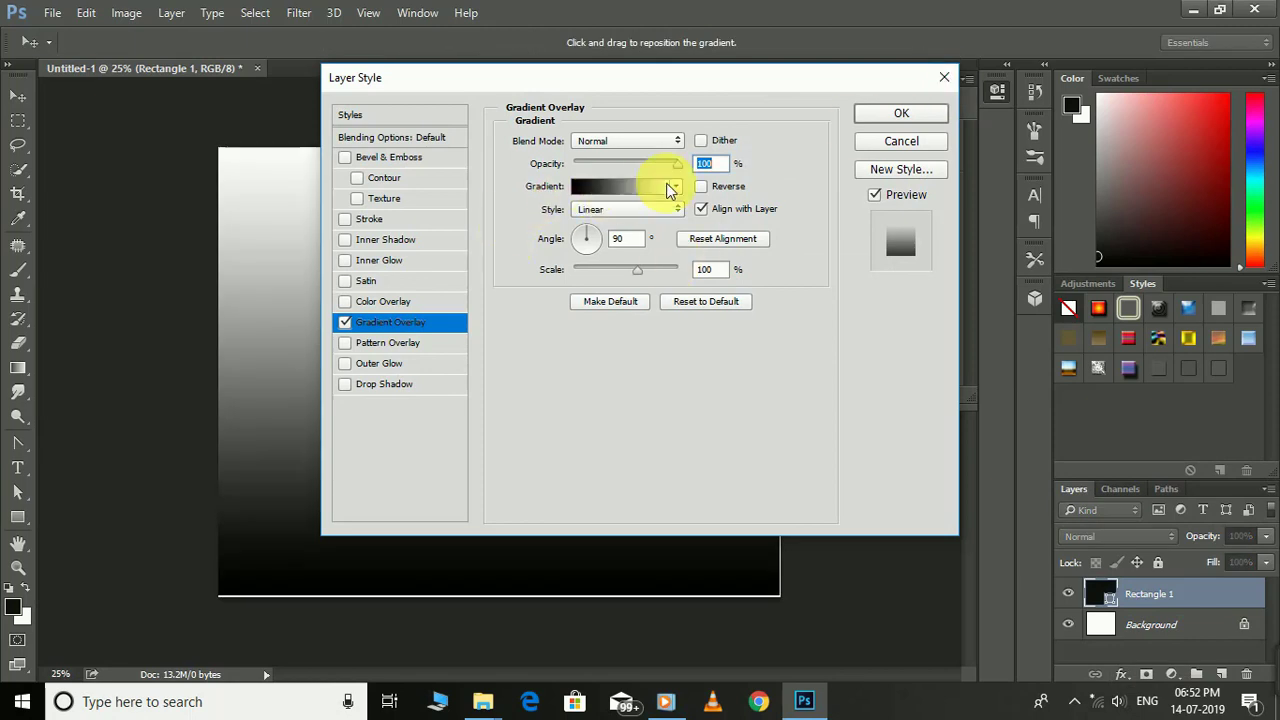
left_click(674, 187)
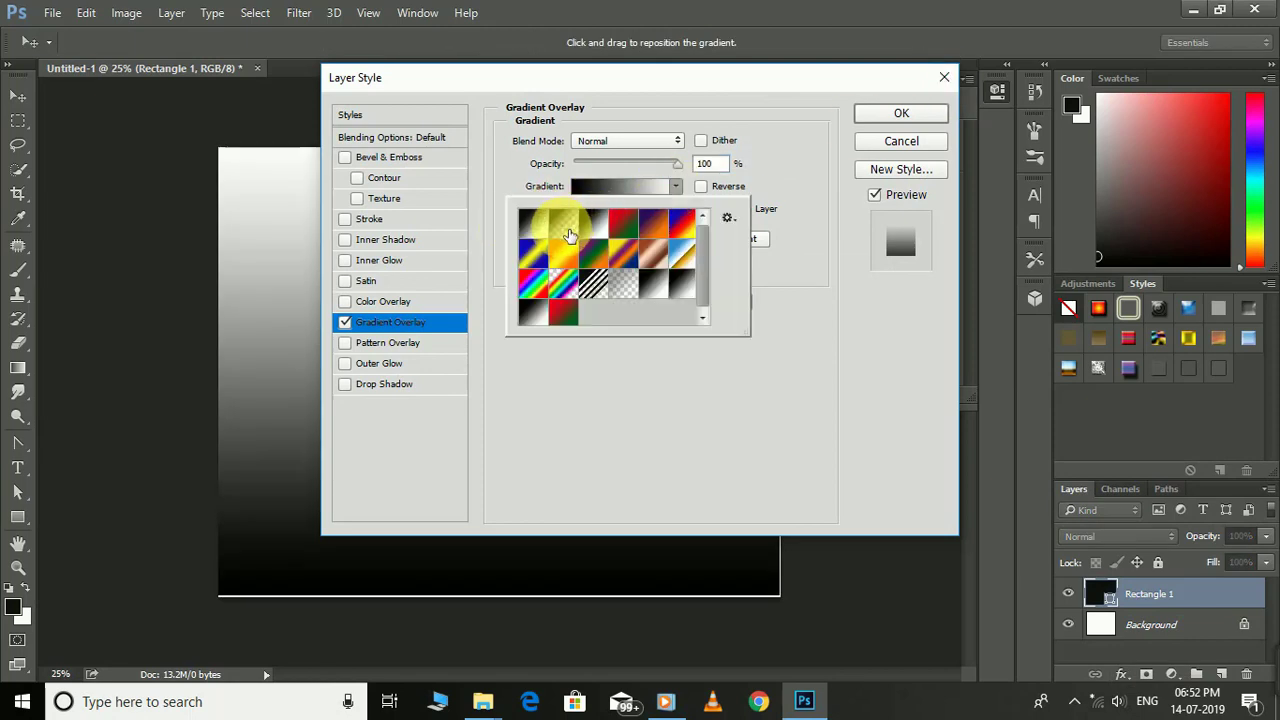
left_click(620, 224)
left_click(701, 199)
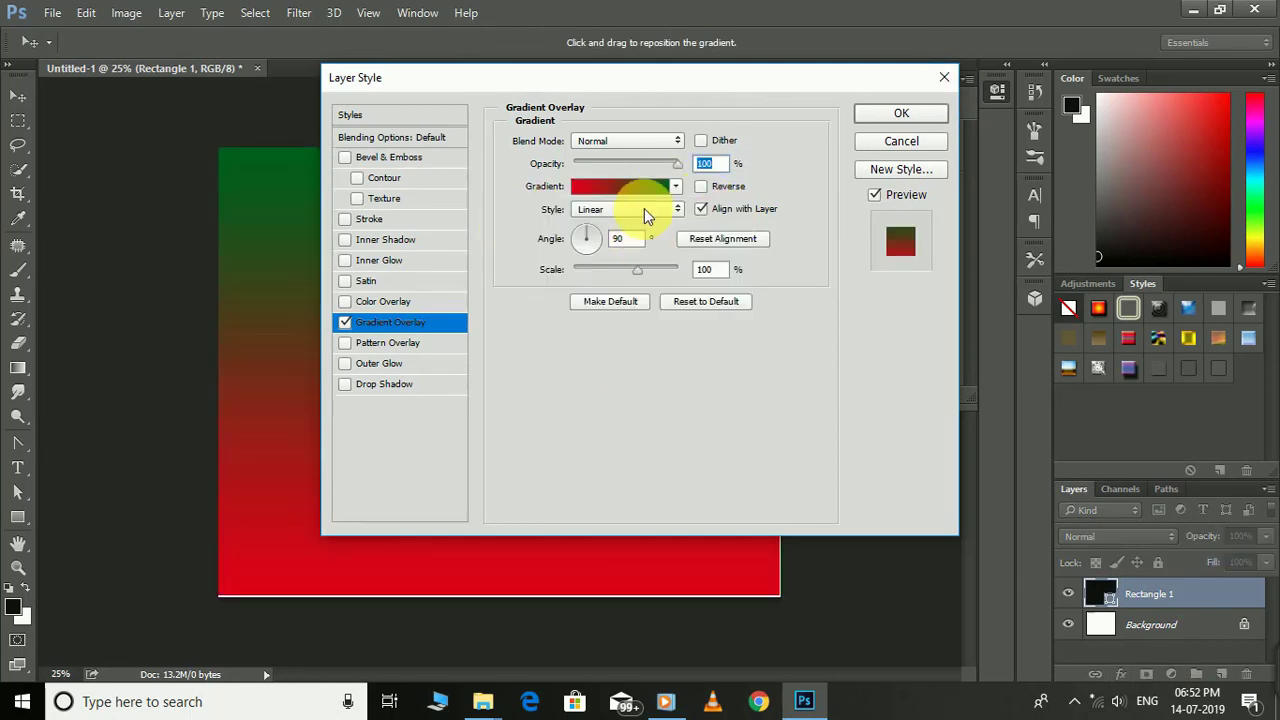
Recolor the overlay gradient's green end stop to near-black, making a red-to-black gradient.
left_click(650, 187)
left_click(1080, 431)
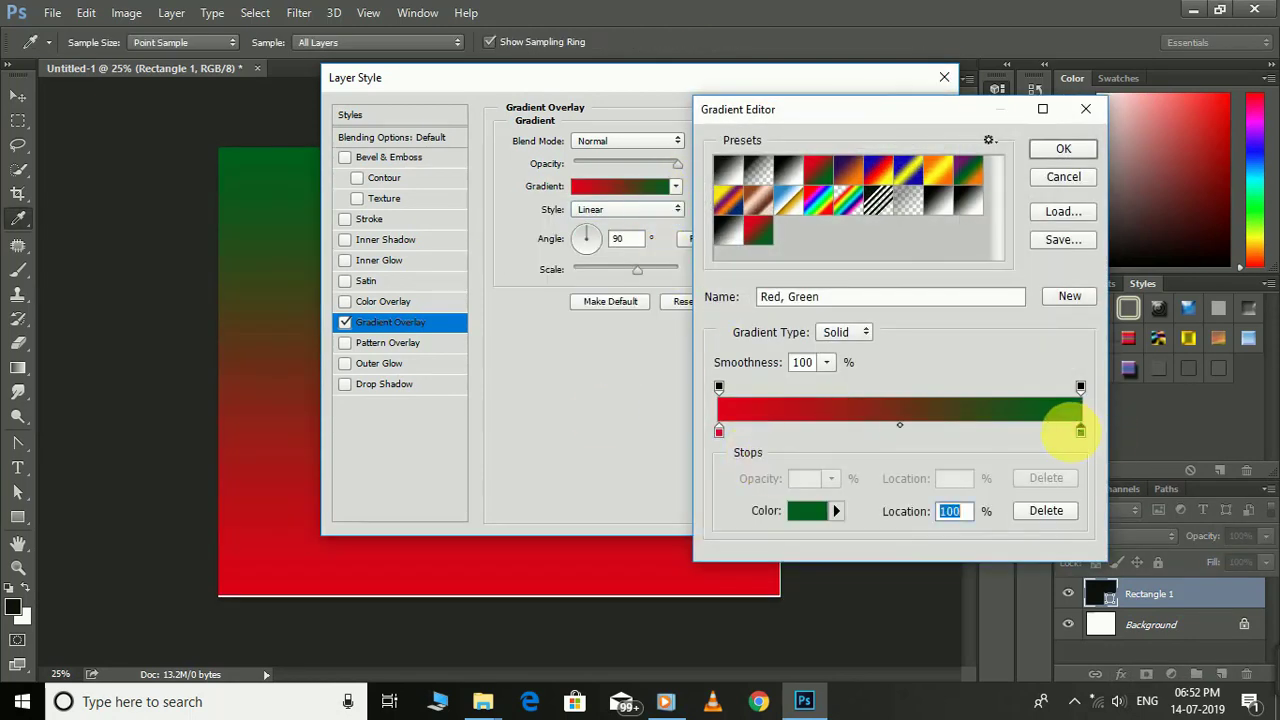
left_click(838, 510)
left_click(832, 511)
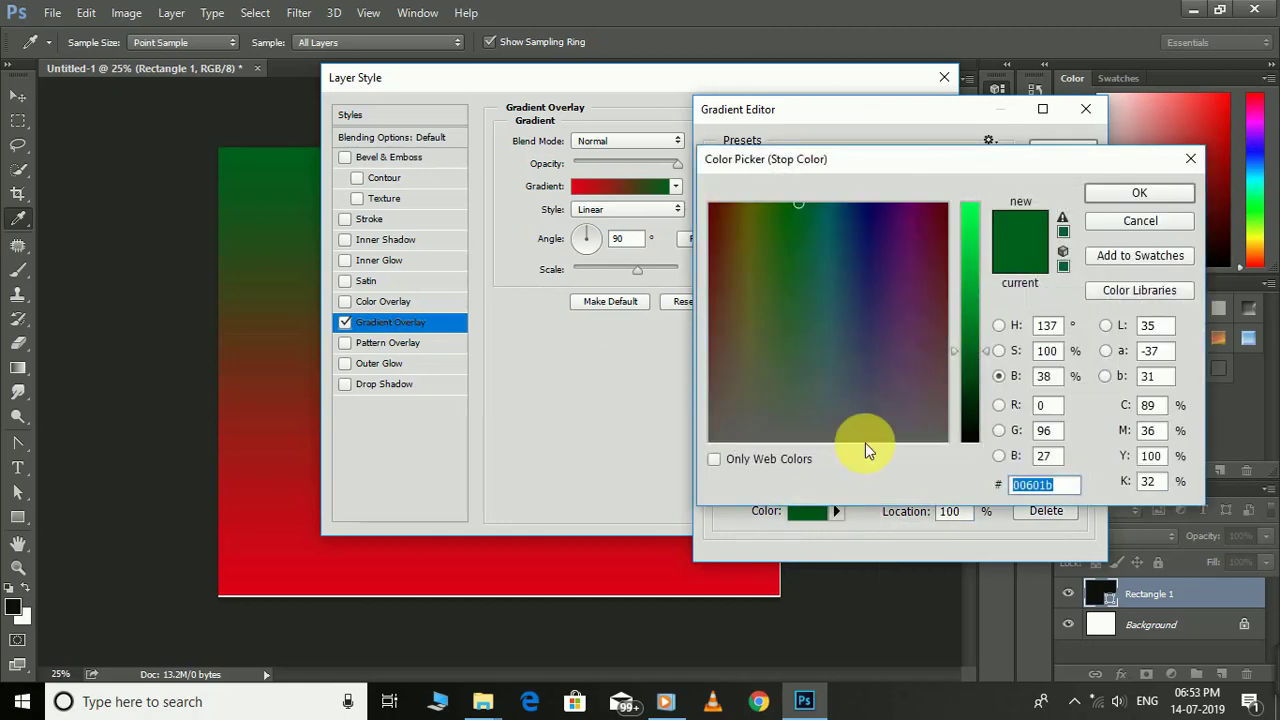
left_click(883, 358)
left_click(972, 411)
left_click_drag(922, 342, 989, 469)
left_click(971, 432)
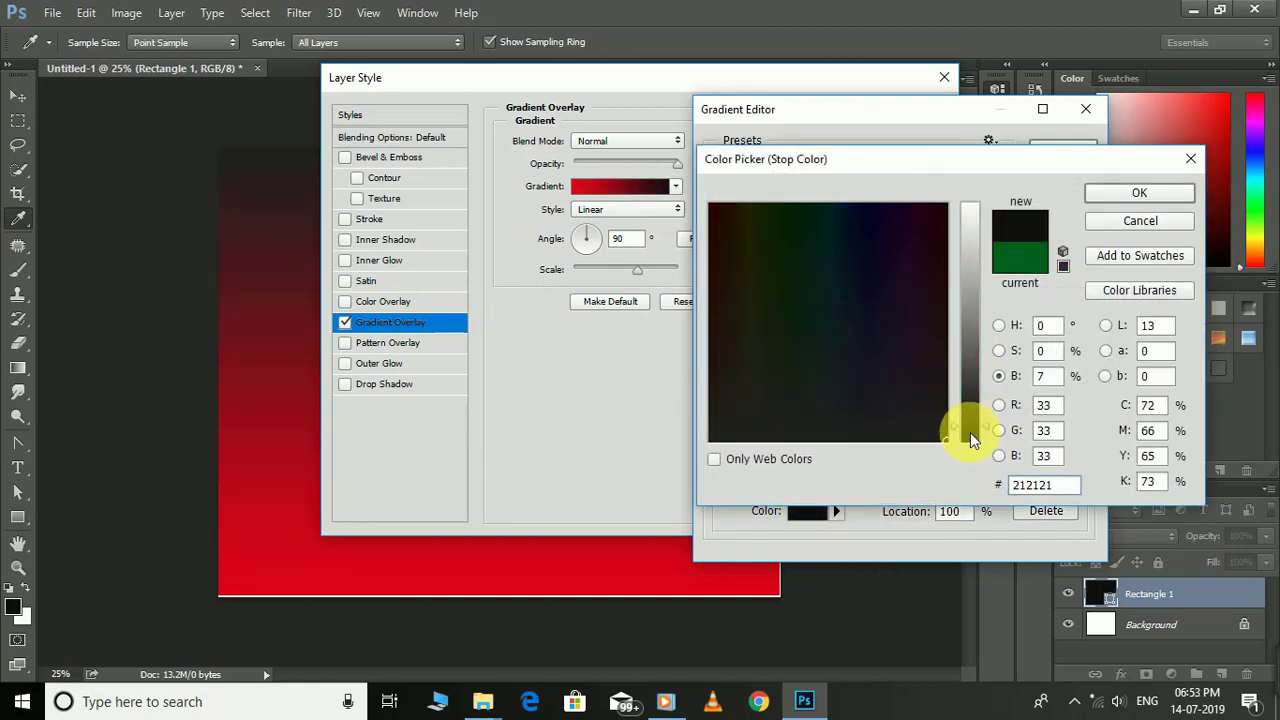
left_click(1165, 193)
left_click(1060, 150)
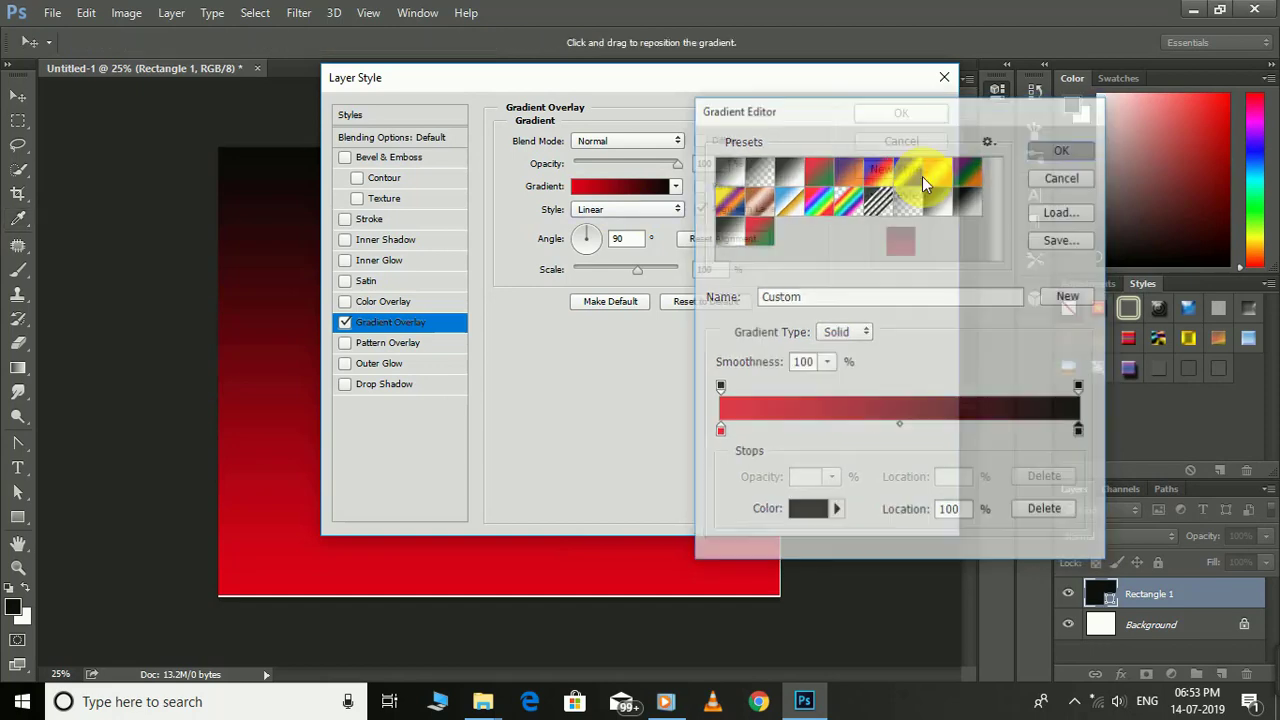
Set the gradient overlay's scale to 50%, opacity to 70% and angle to -90°.
left_click_drag(637, 70, 1016, 89)
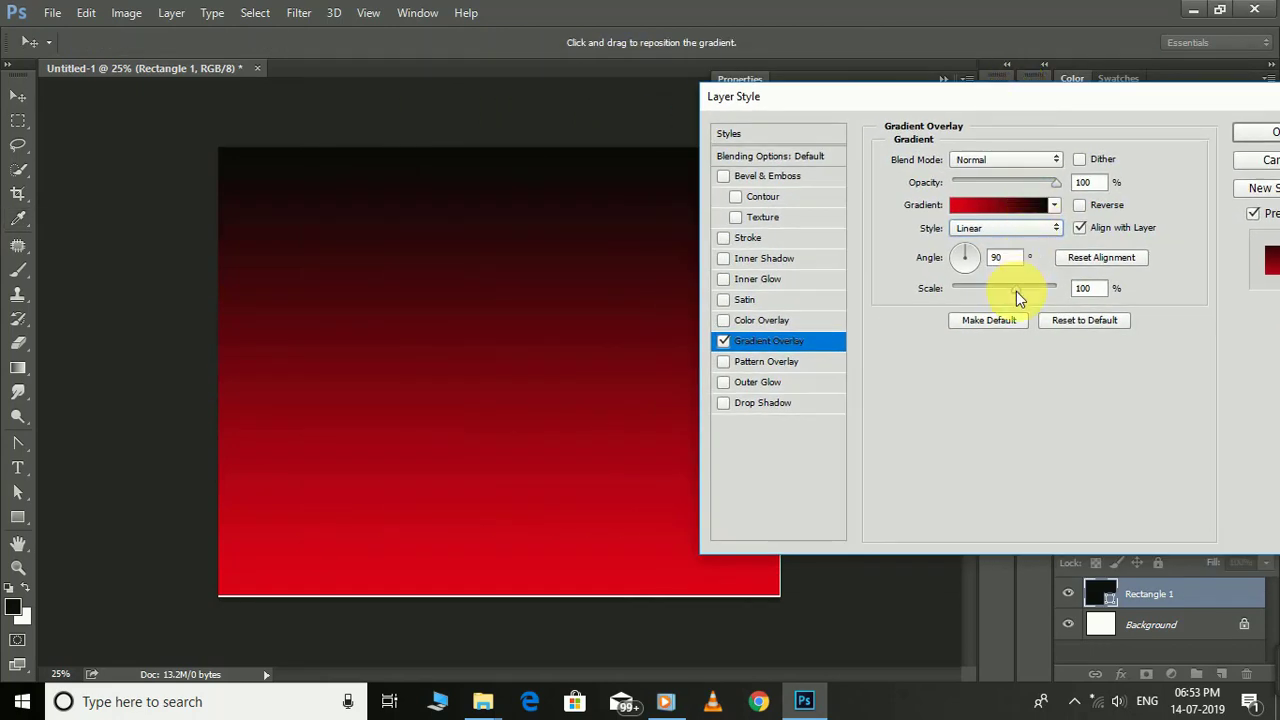
left_click_drag(1016, 291, 975, 290)
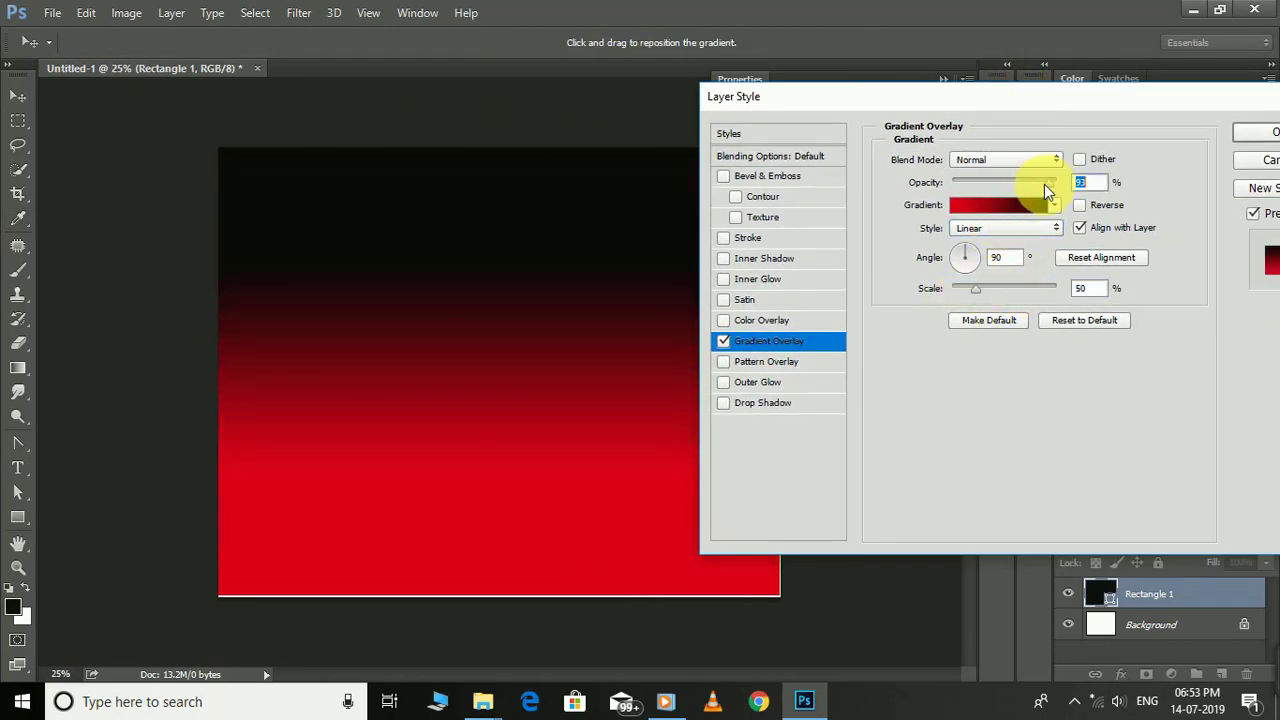
left_click_drag(1044, 184, 1025, 209)
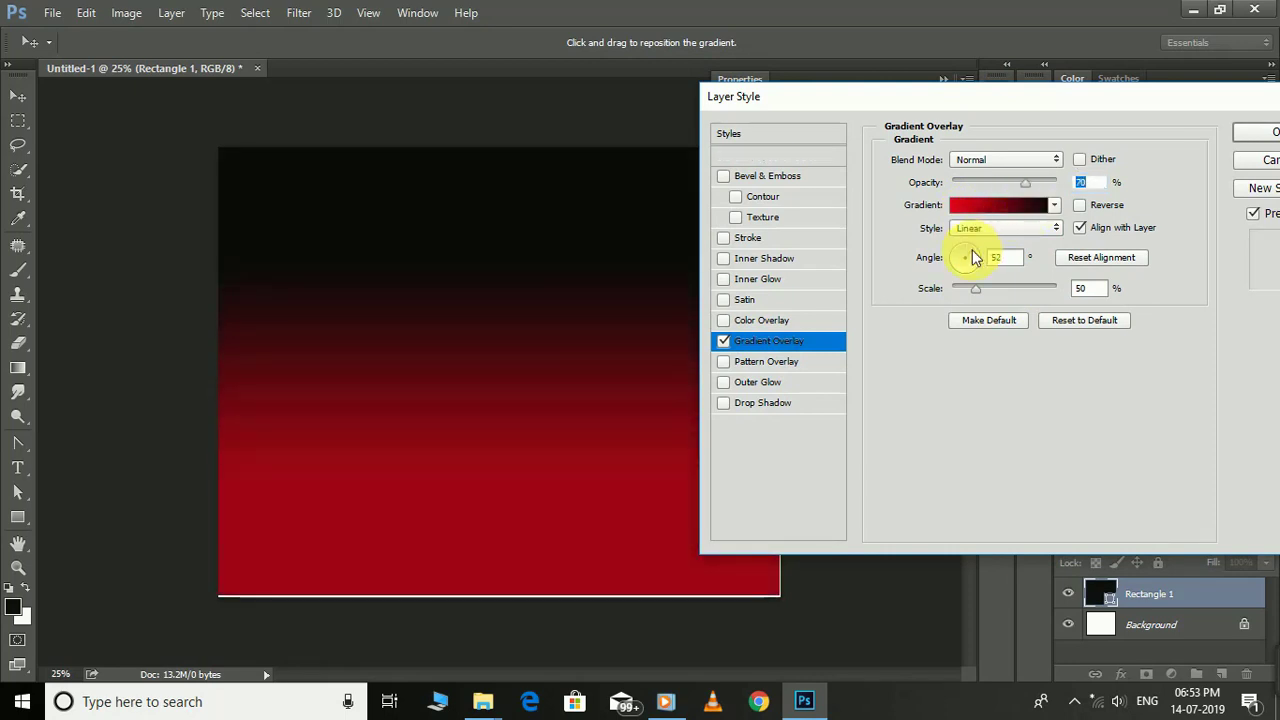
left_click_drag(971, 251, 970, 278)
left_click_drag(1123, 101, 1063, 117)
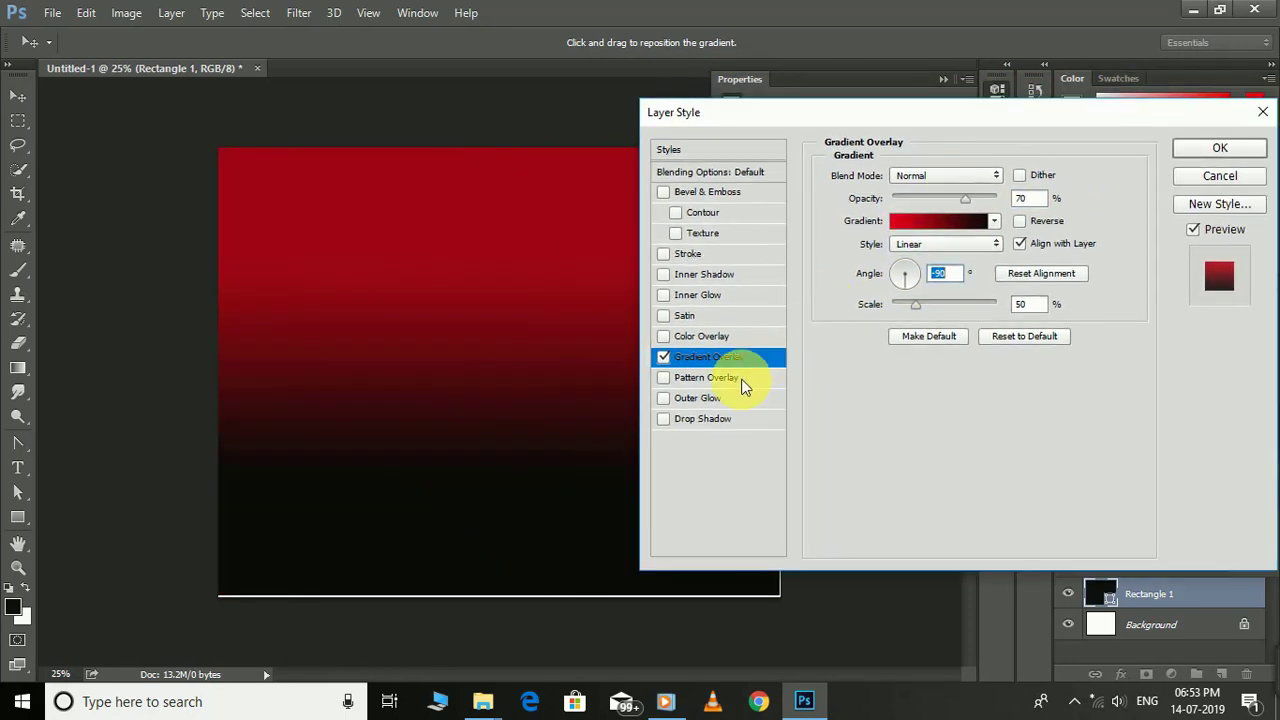
Enable Bevel & Emboss with Texture at 51% scale and +67% depth, leaving Pattern Overlay off, and apply the layer style.
left_click(705, 377)
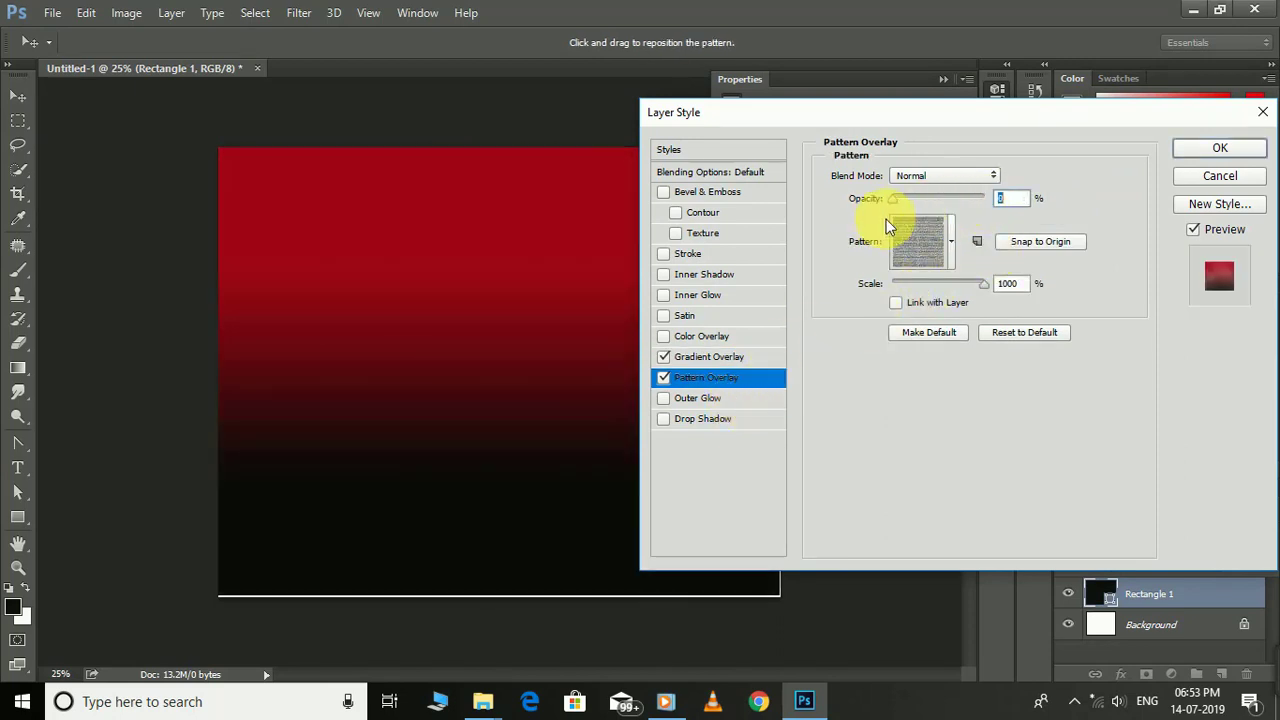
left_click(663, 377)
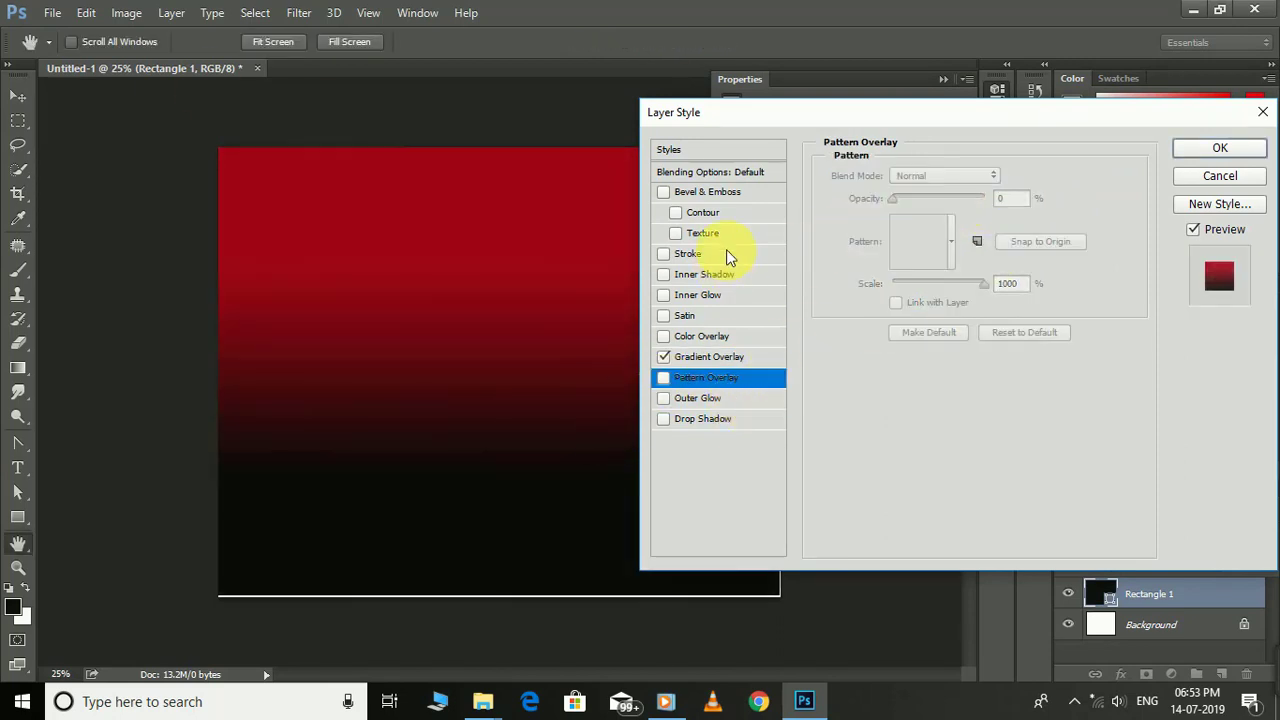
left_click(720, 192)
left_click(731, 213)
left_click(702, 232)
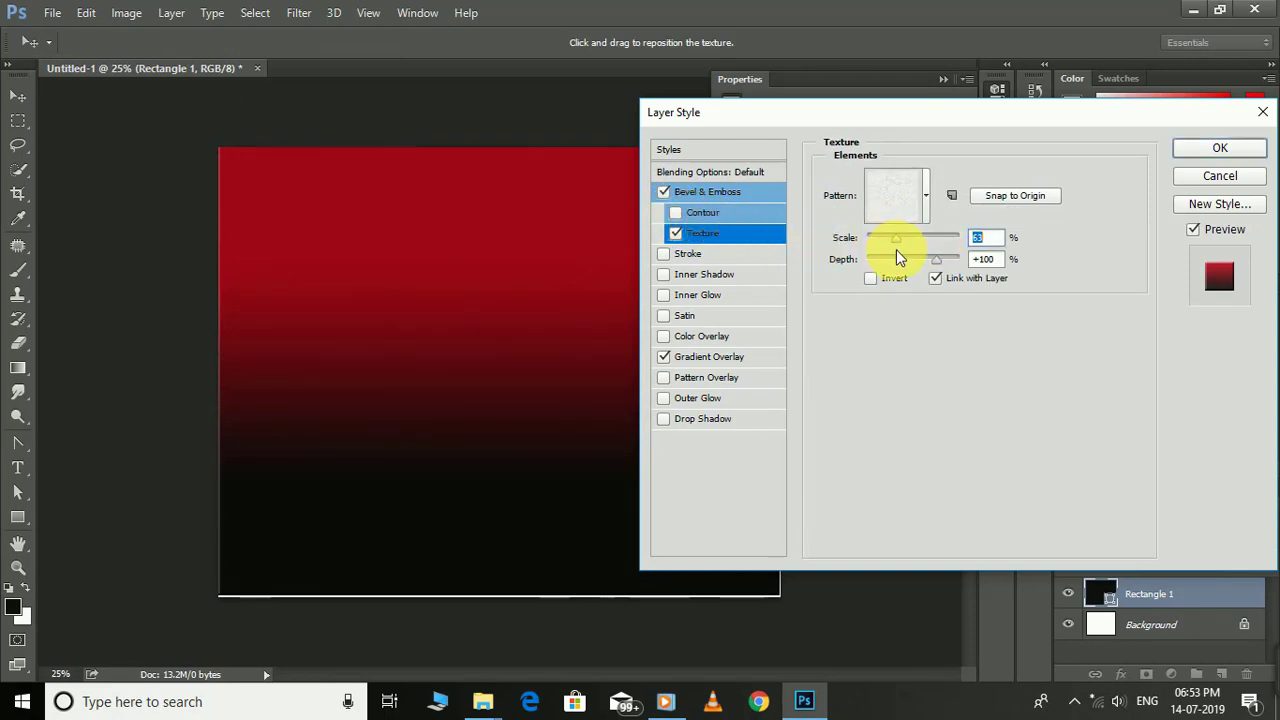
left_click_drag(896, 249, 890, 252)
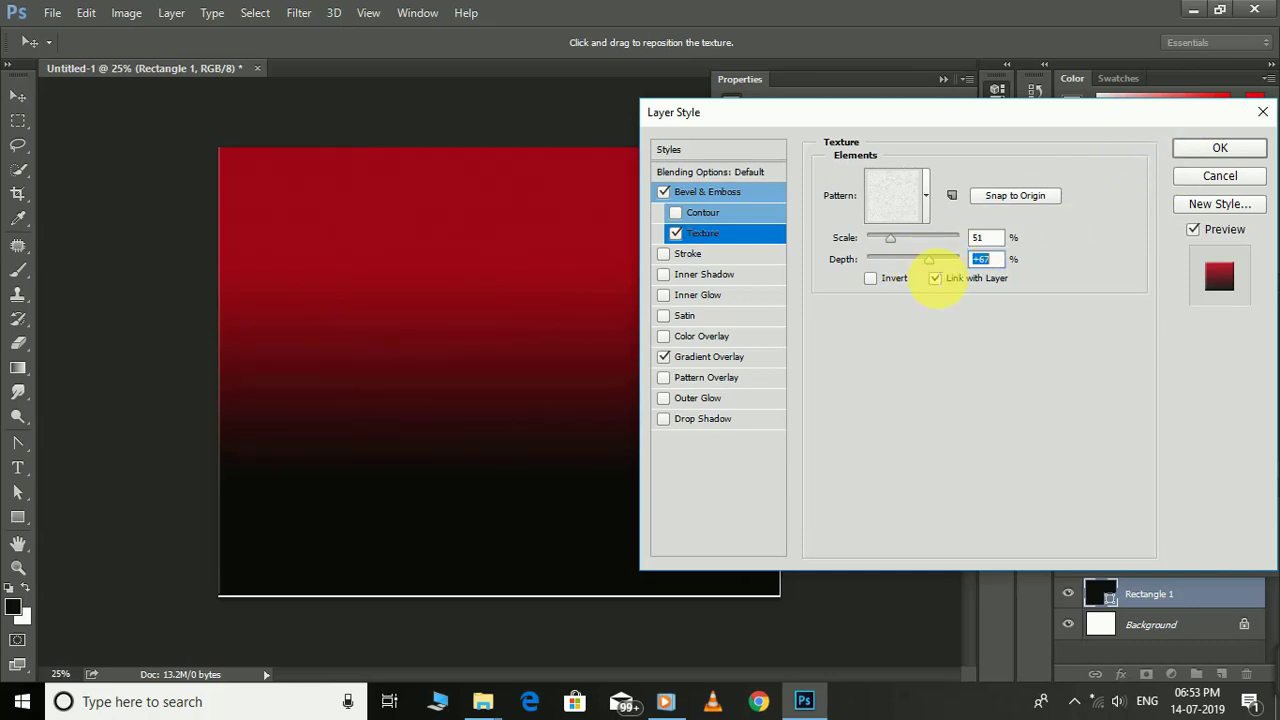
left_click(1219, 148)
left_click(943, 79)
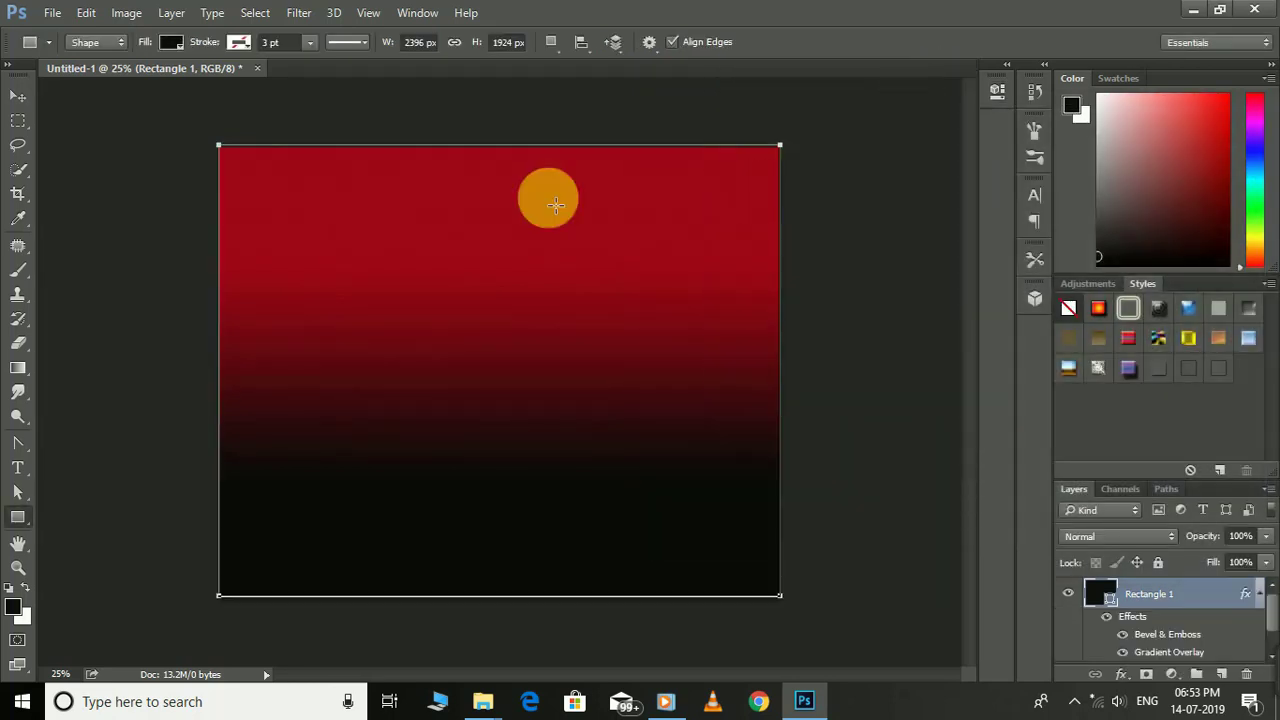
Place headphones_PNG7659.png from the sale folder onto the right half of the canvas at about 18.7% scale.
left_click(17, 97)
key("ctrl+plus")
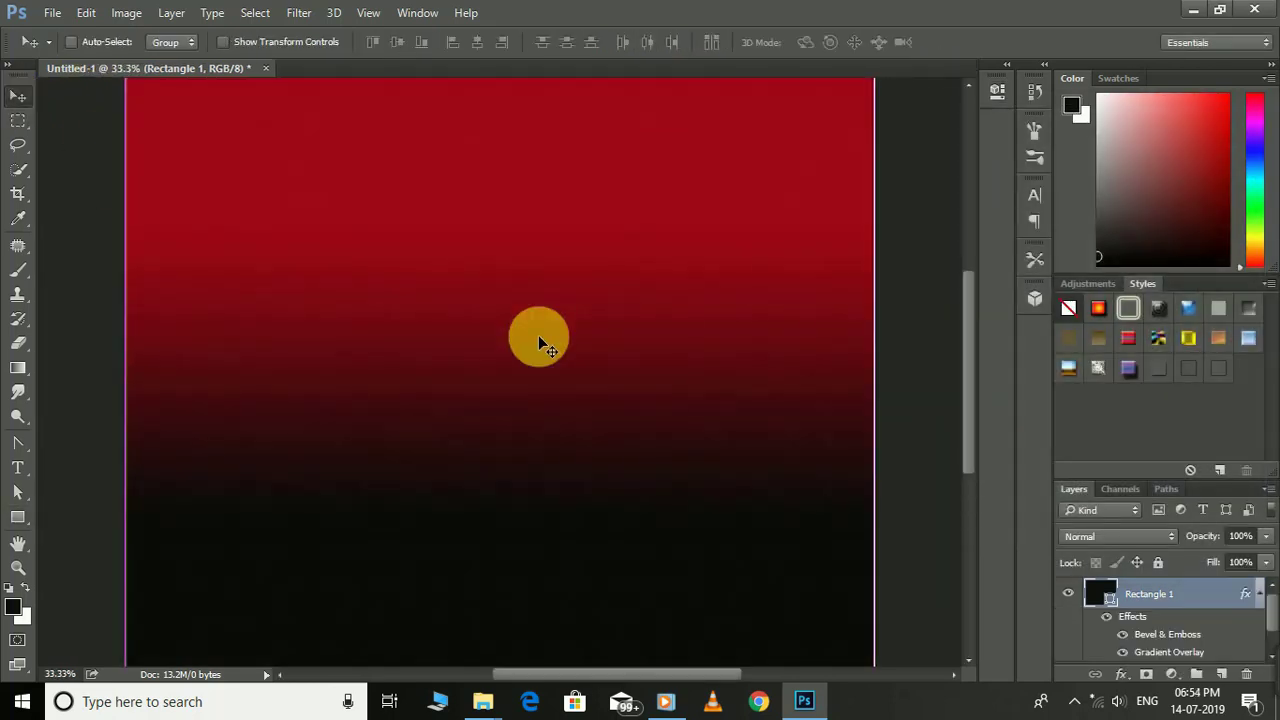
key("ctrl+minus")
left_click(804, 701)
left_click(600, 396)
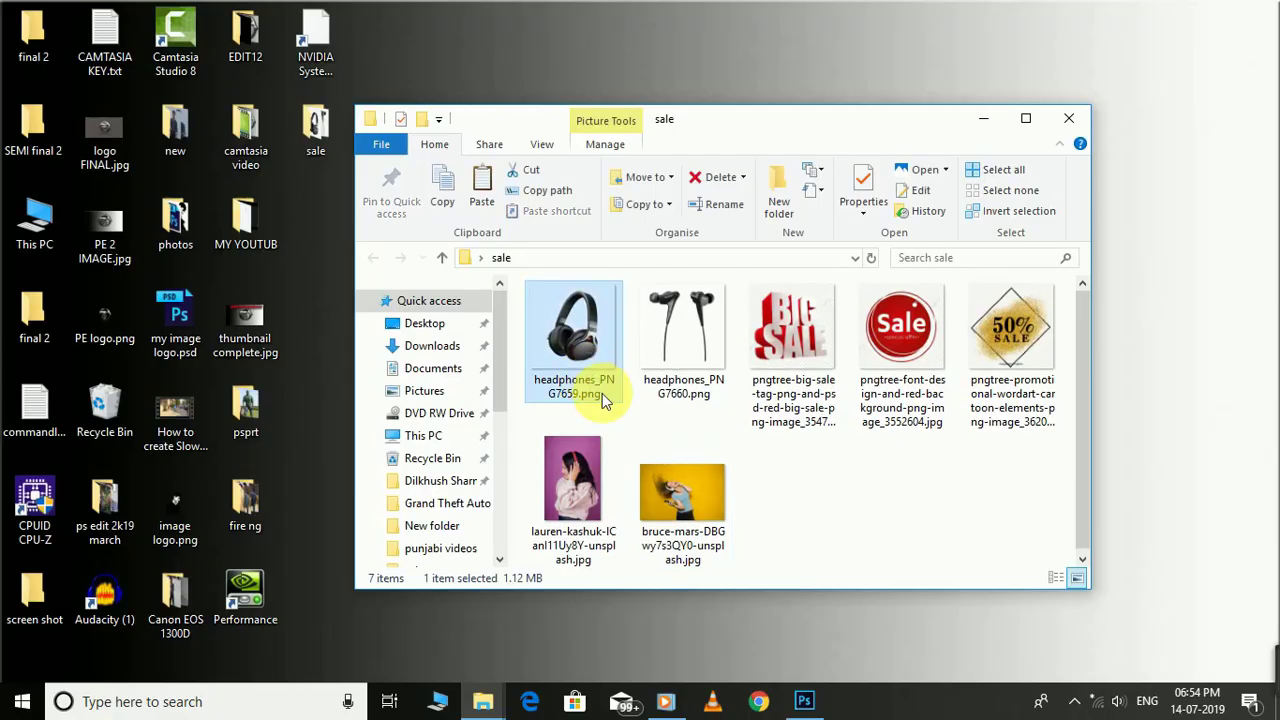
left_click_drag(603, 362, 684, 406)
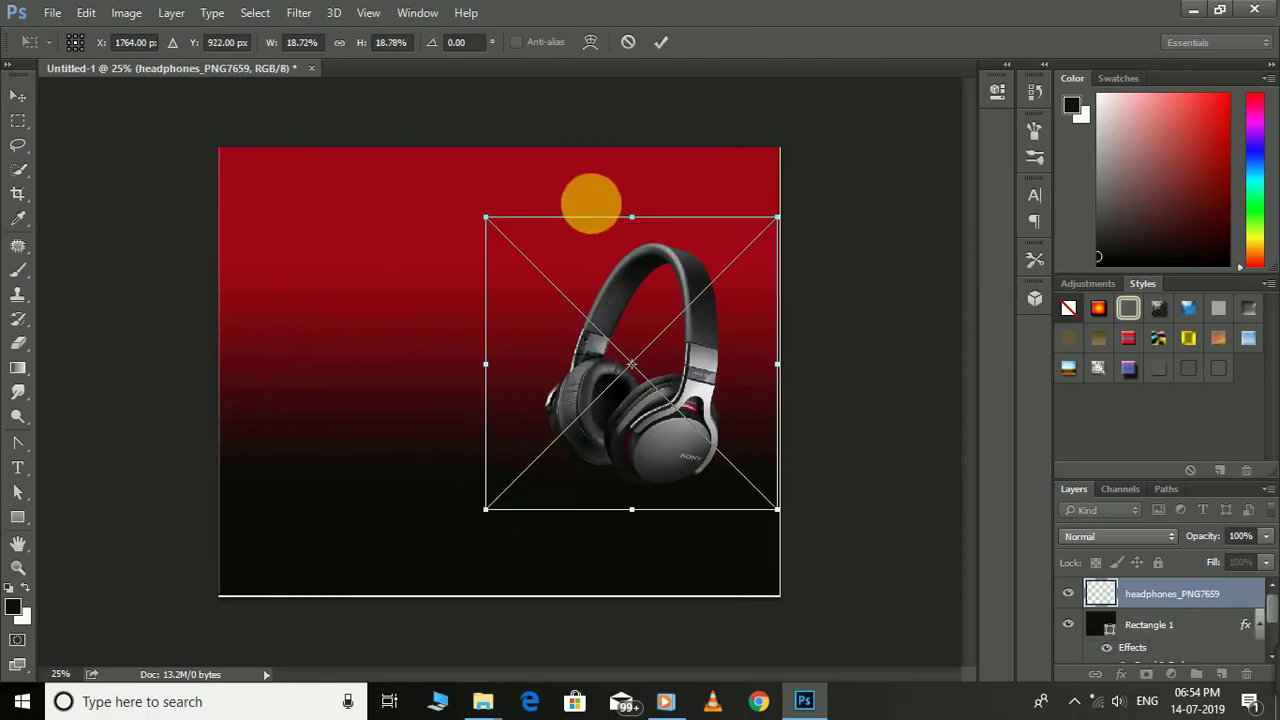
left_click(660, 42)
left_click_drag(694, 380, 700, 398)
Bring the 50% SALE wordart image from the sale folder into the poster, near the top beside the headphones.
left_click(1276, 705)
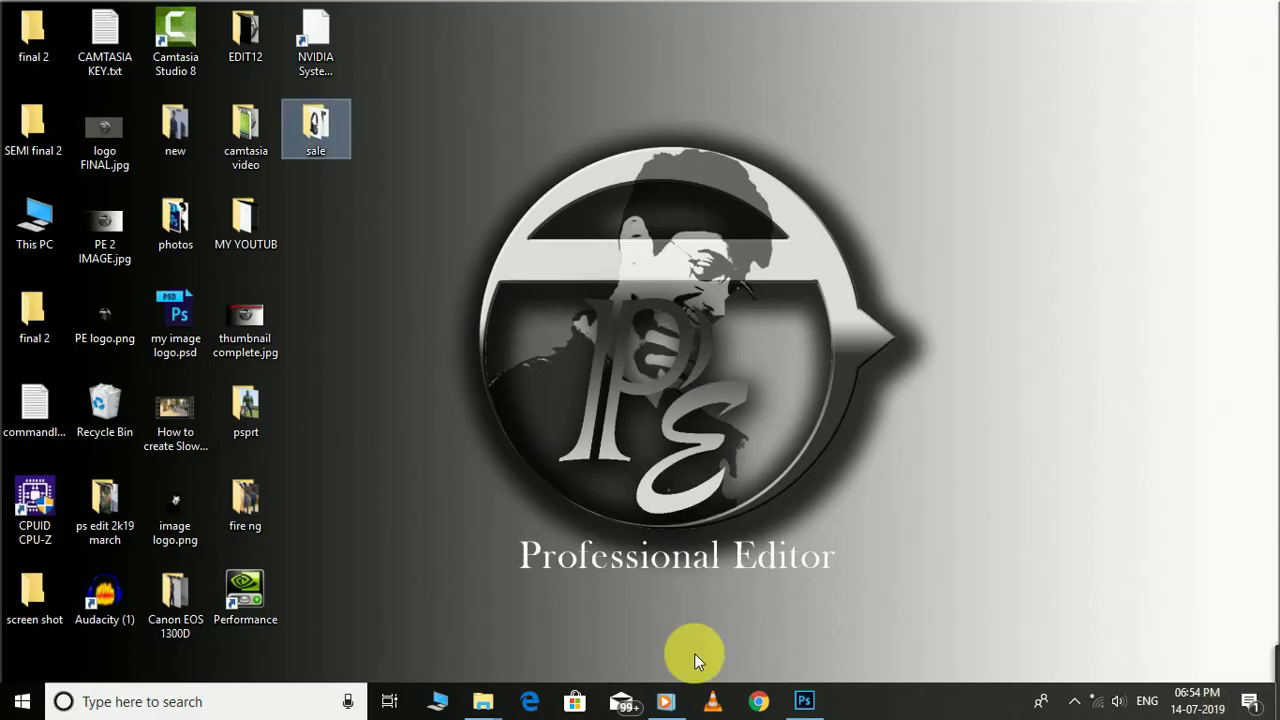
double_click(320, 125)
left_click(790, 360)
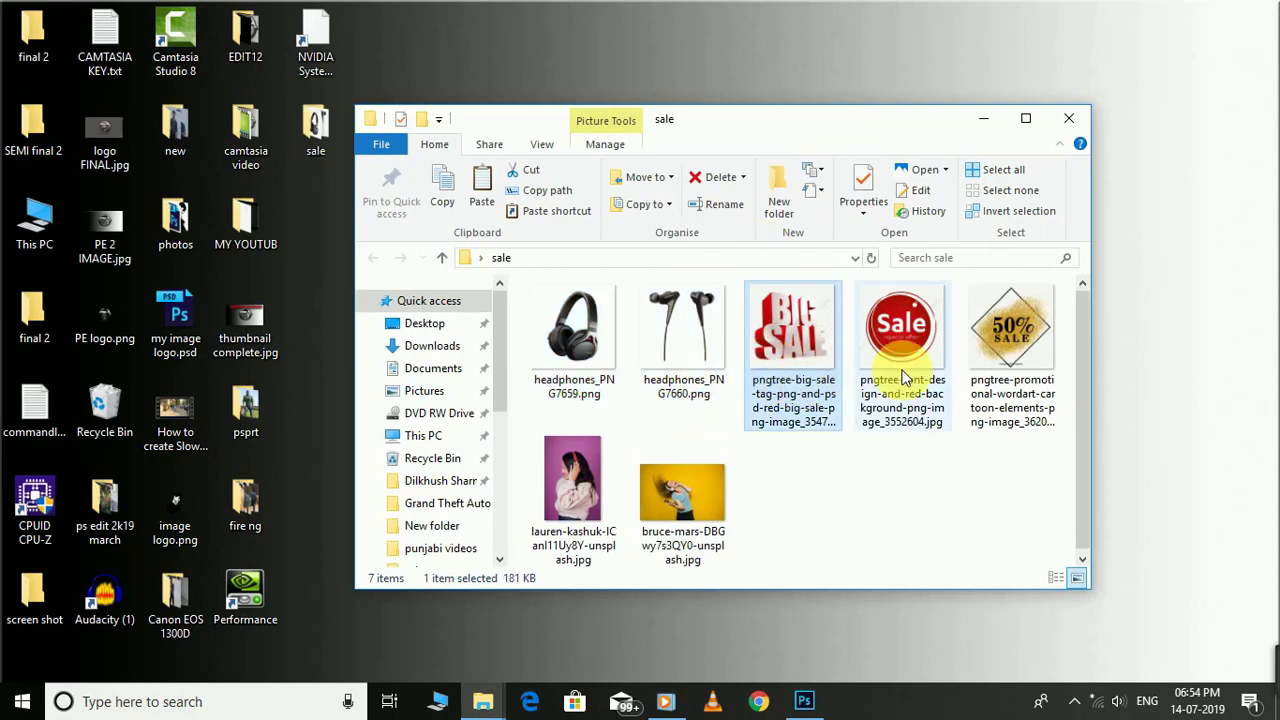
left_click_drag(1020, 375, 527, 312)
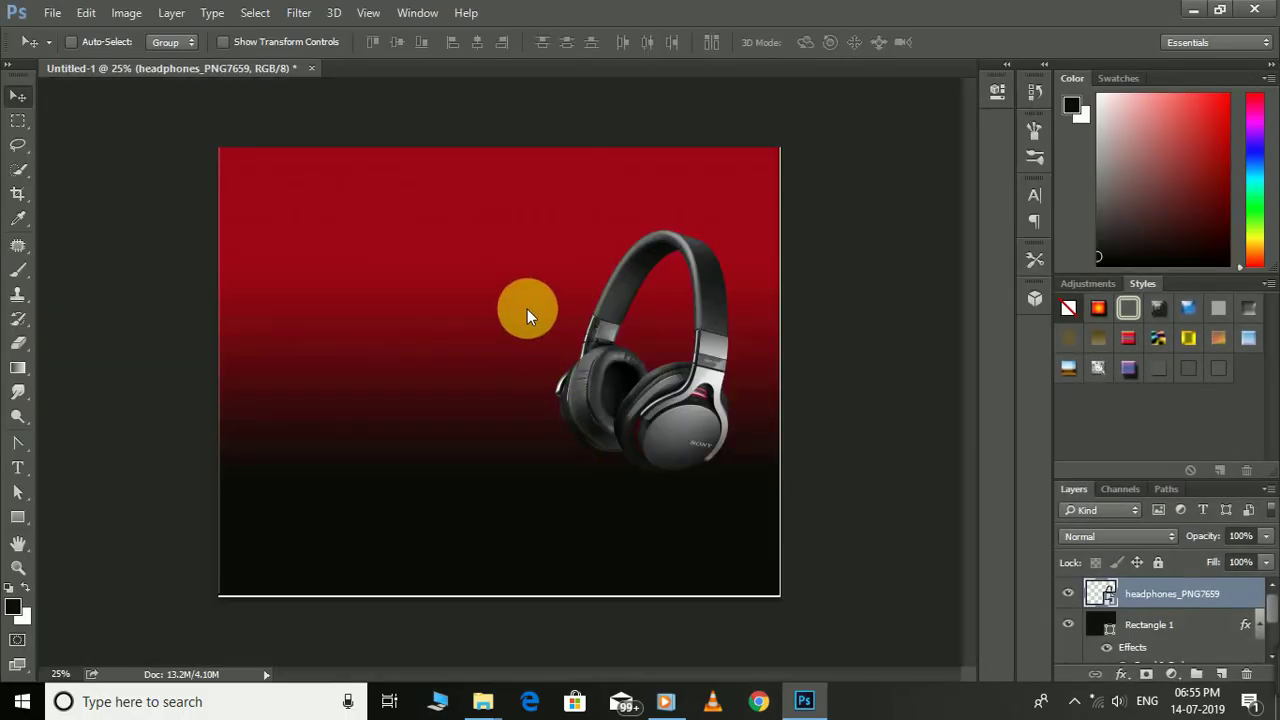
left_click(480, 705)
left_click(655, 635)
left_click_drag(1000, 351, 525, 210)
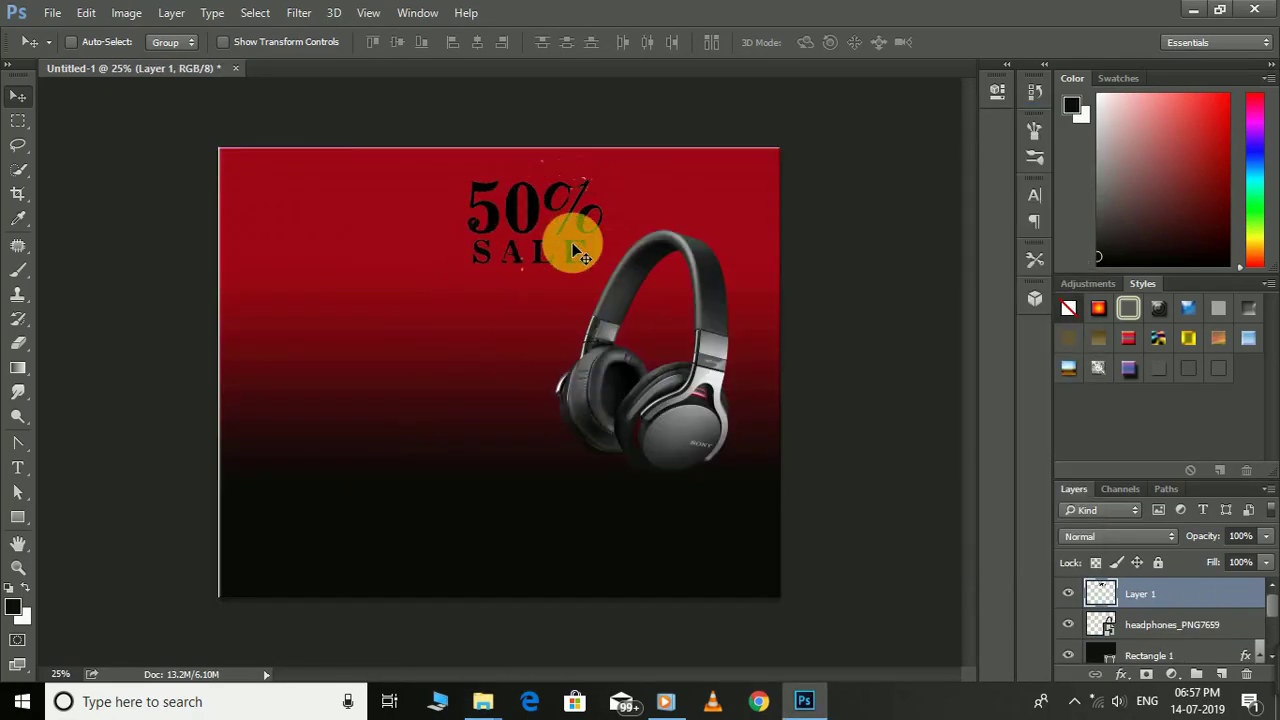
Transform the 50% SALE artwork to about 102% width and nudge it slightly right toward the headphones.
key("ctrl+t")
mouse_move(606, 153)
left_mouse_down()
mouse_move(609, 137)
mouse_move(600, 172)
mouse_move(611, 157)
left_mouse_up()
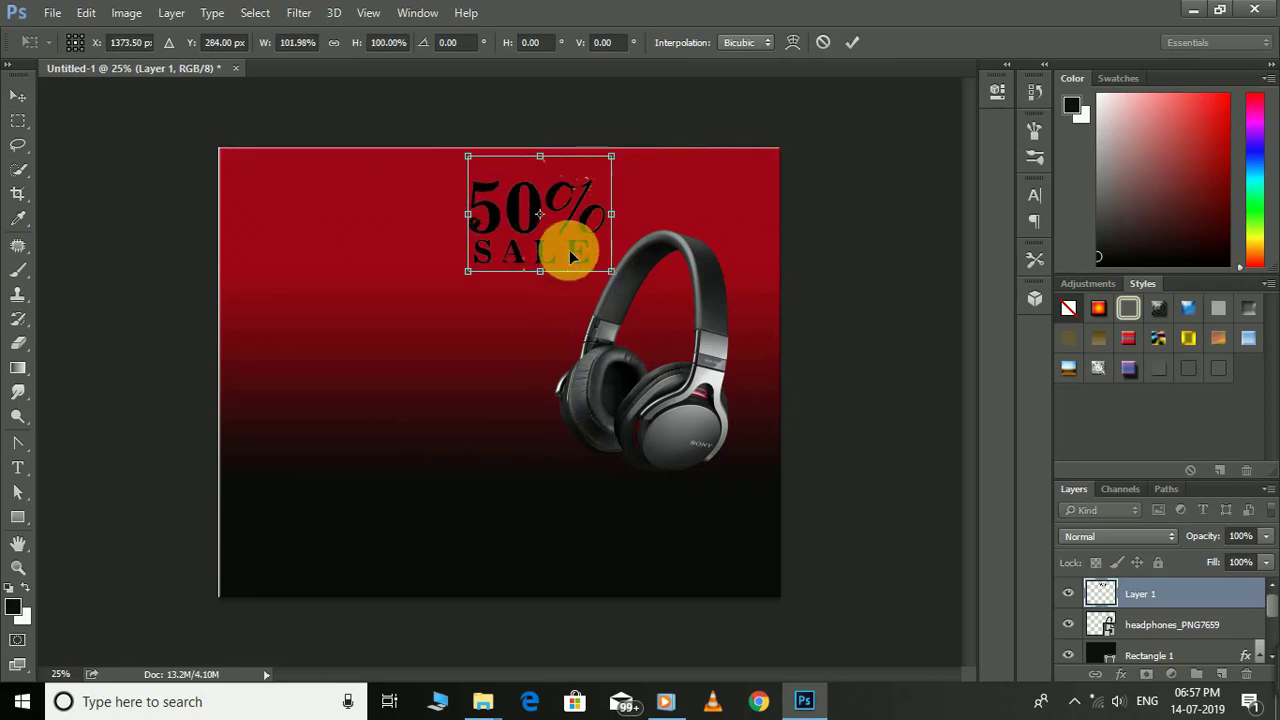
left_click_drag(569, 250, 575, 252)
left_click(852, 42)
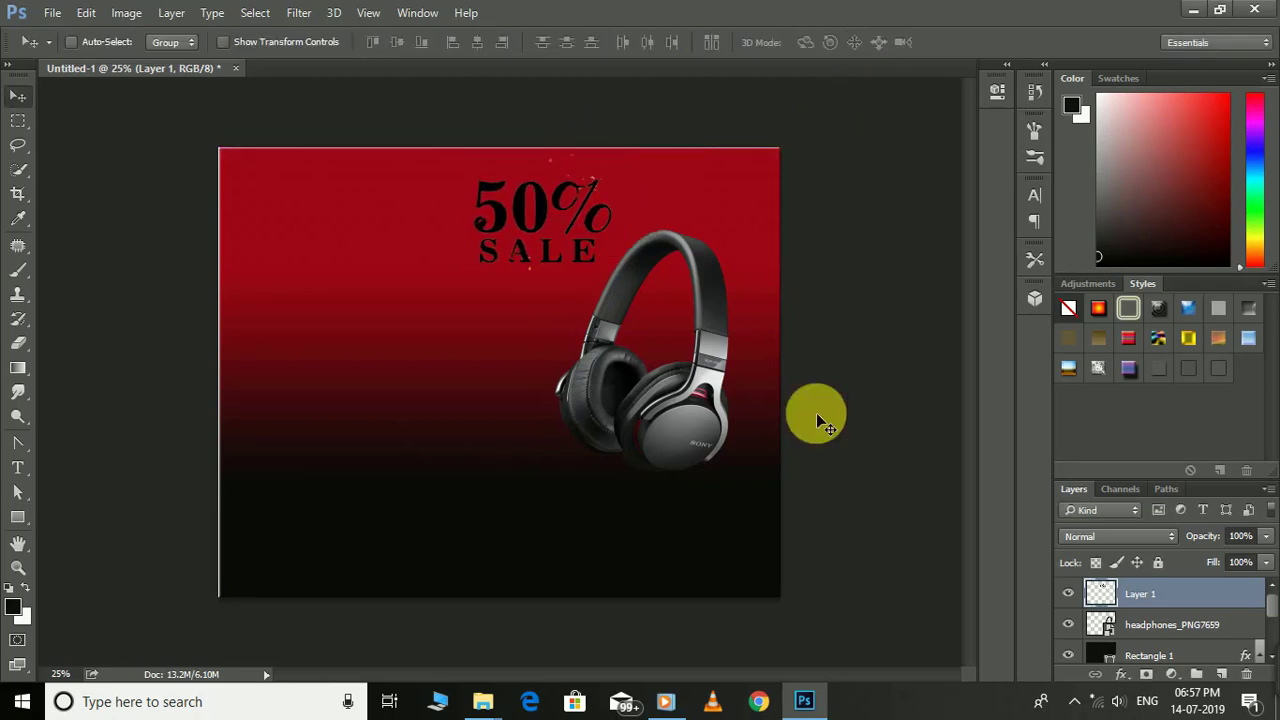
key("ctrl+minus")
key("ctrl+plus")
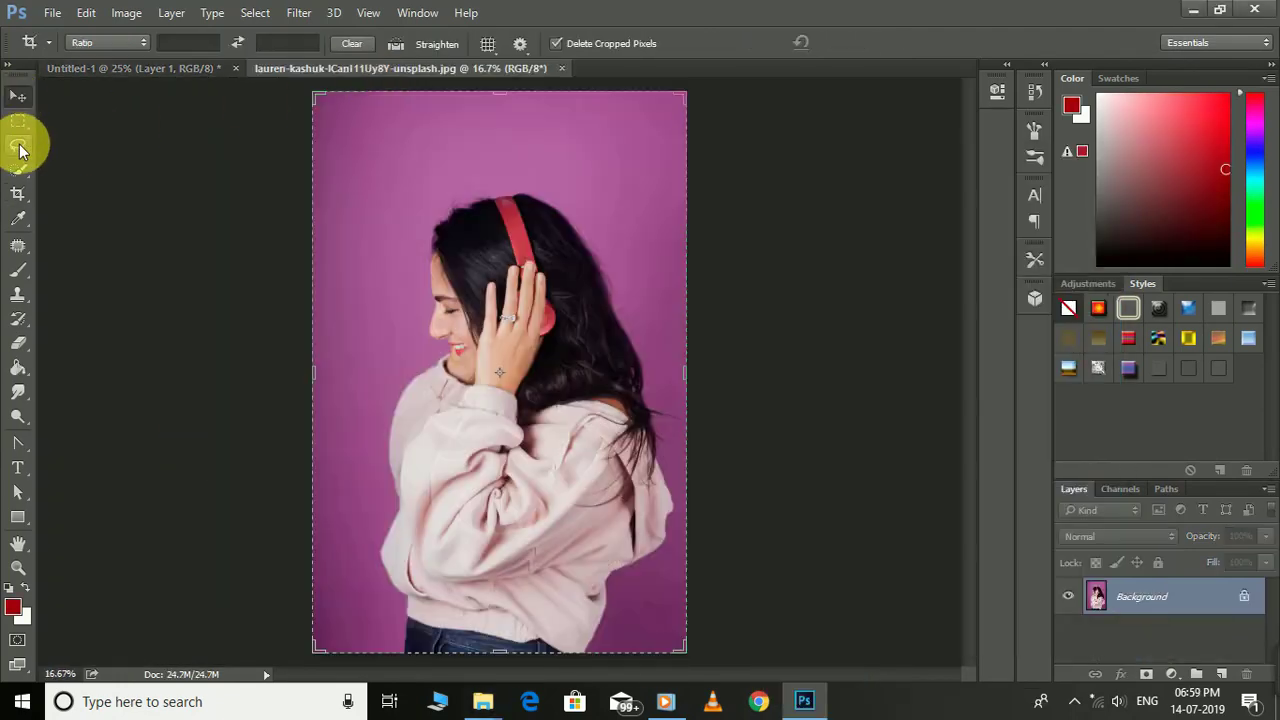
Select the woman in the purple-background photo with Quick Selection and refine her hair edges using Refine Edge with a size 83 brush.
left_click(18, 168)
mouse_move(514, 271)
left_mouse_down()
mouse_move(519, 342)
mouse_move(544, 244)
mouse_move(569, 296)
mouse_move(601, 509)
mouse_move(636, 497)
mouse_move(661, 520)
mouse_move(555, 592)
mouse_move(544, 641)
mouse_move(491, 598)
mouse_move(463, 651)
mouse_move(441, 652)
mouse_move(449, 532)
mouse_move(423, 582)
mouse_move(439, 457)
mouse_move(487, 345)
left_mouse_up()
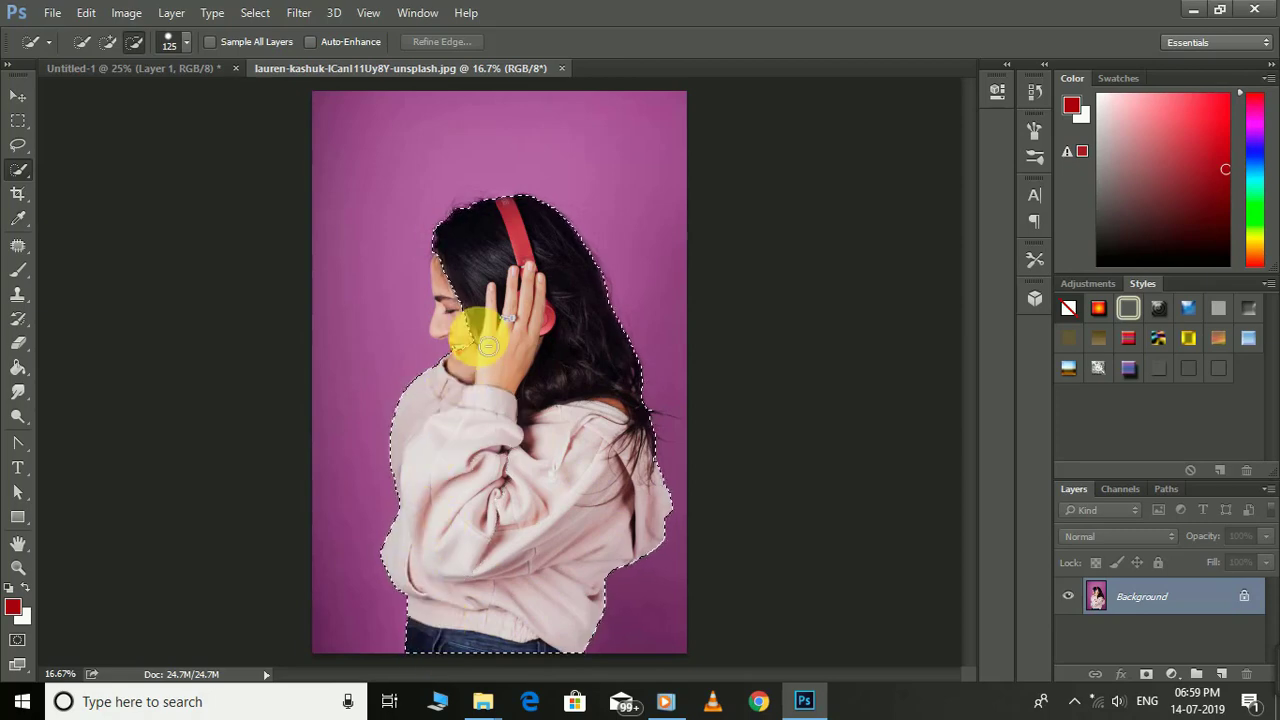
left_click(443, 42)
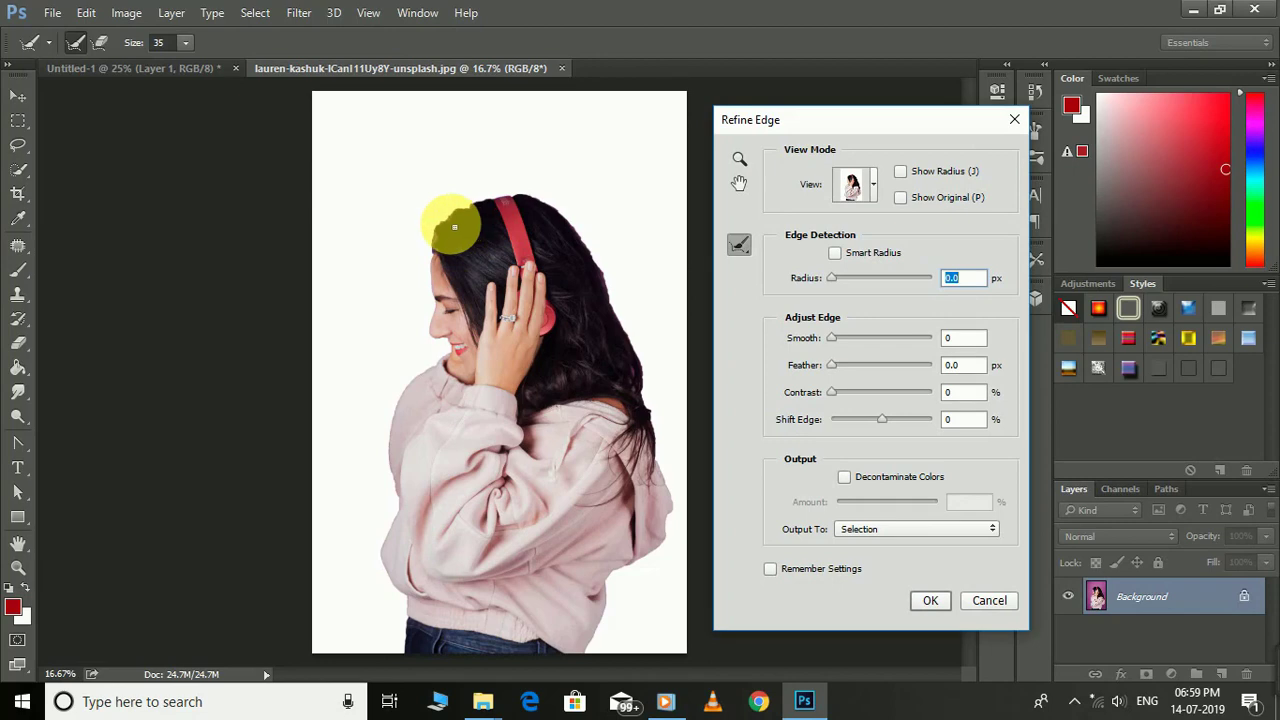
left_click(186, 43)
left_click(193, 64)
mouse_move(195, 64)
left_mouse_down()
mouse_move(264, 64)
mouse_move(236, 64)
left_mouse_up()
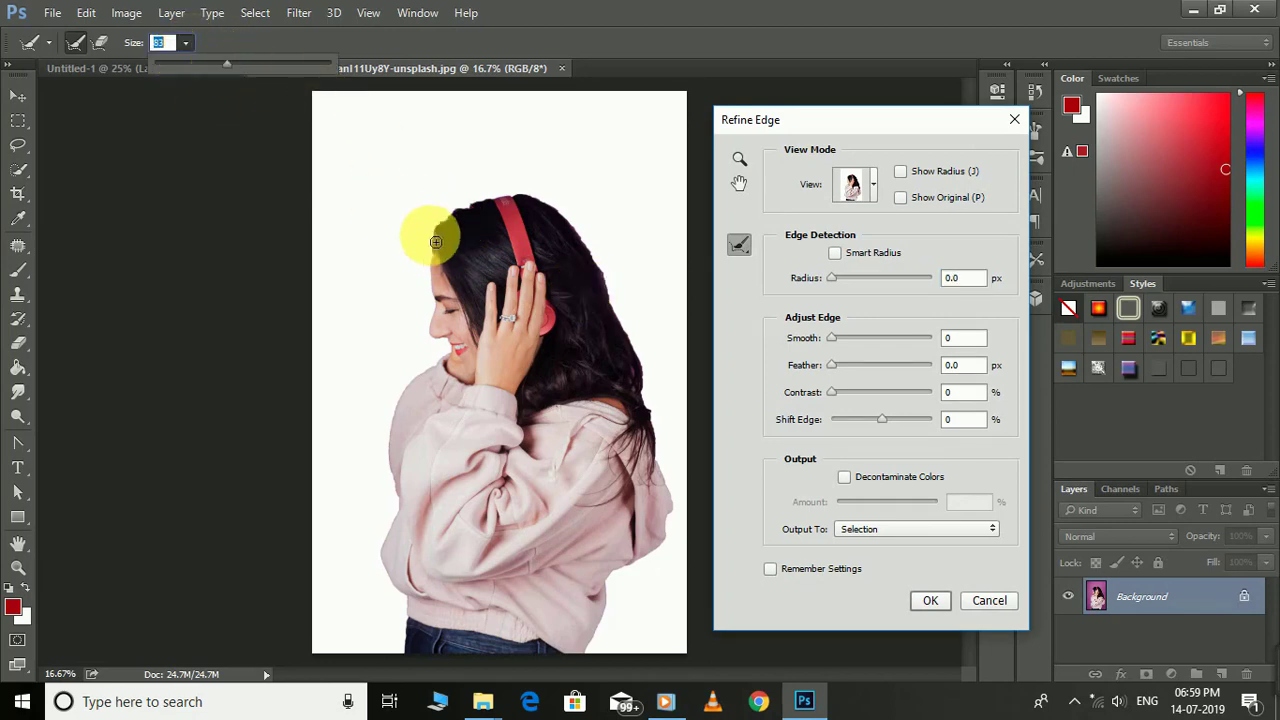
left_click(436, 241)
mouse_move(430, 240)
left_mouse_down()
mouse_move(528, 208)
mouse_move(608, 300)
mouse_move(646, 451)
mouse_move(723, 436)
mouse_move(686, 420)
left_mouse_up()
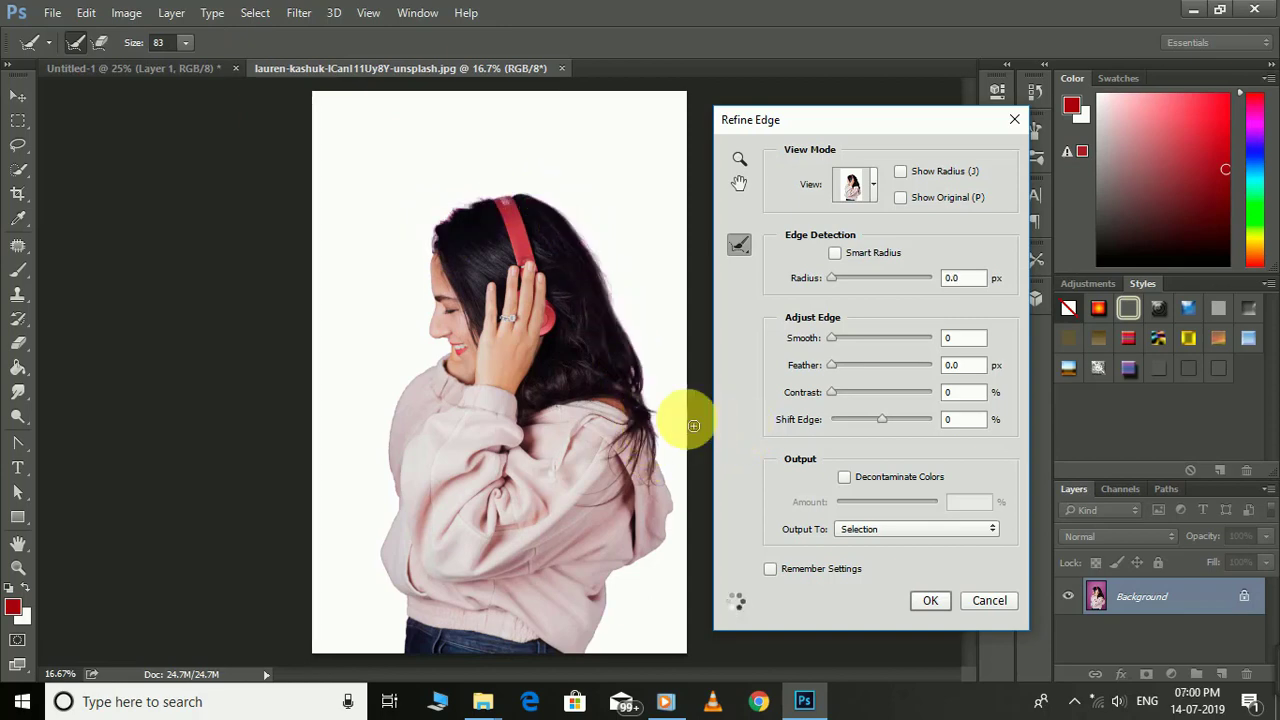
mouse_move(448, 231)
left_mouse_down()
mouse_move(511, 201)
mouse_move(532, 233)
left_mouse_up()
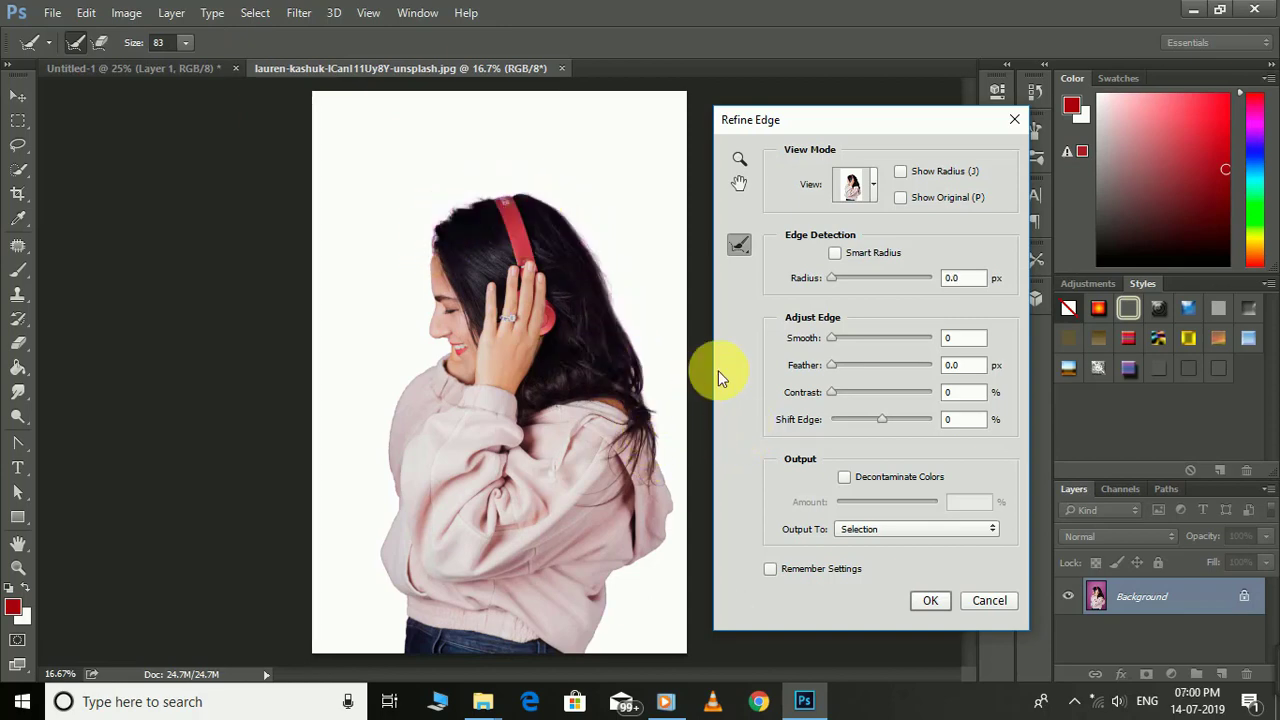
left_click(926, 600)
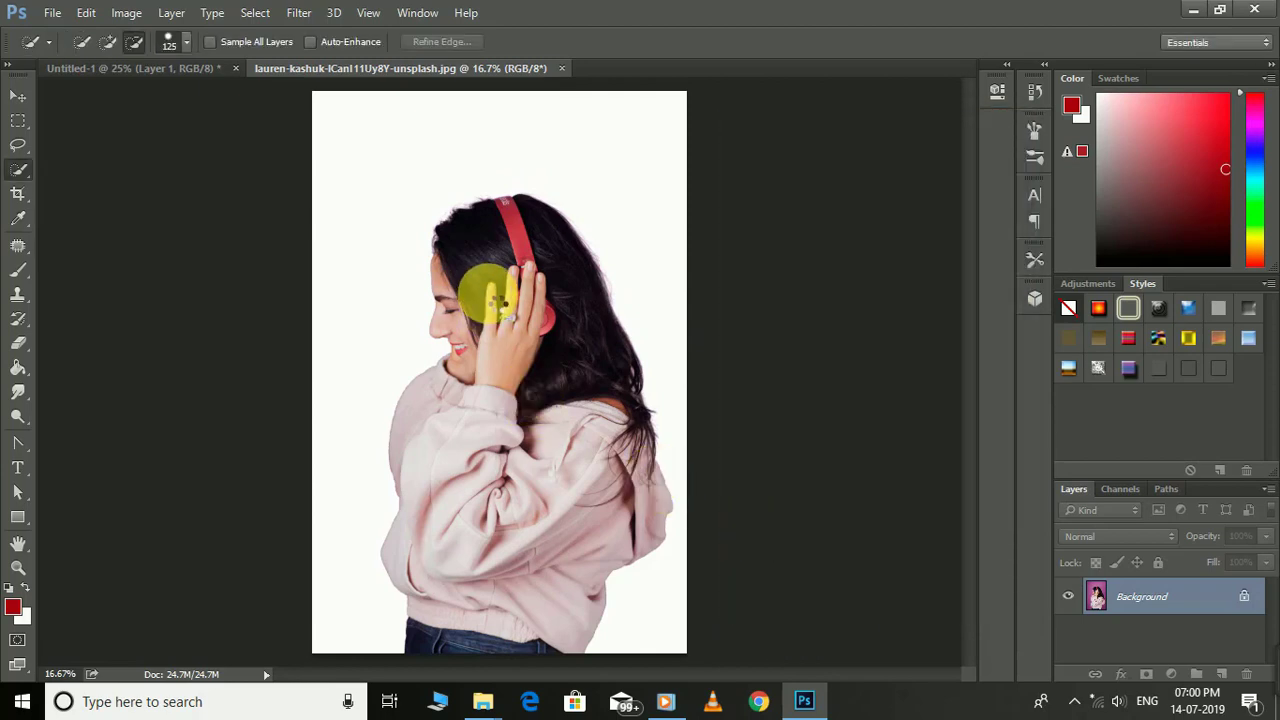
Bring the cut-out woman into the headphone poster and scale her down to about 65% width and 68% height.
left_click(18, 95)
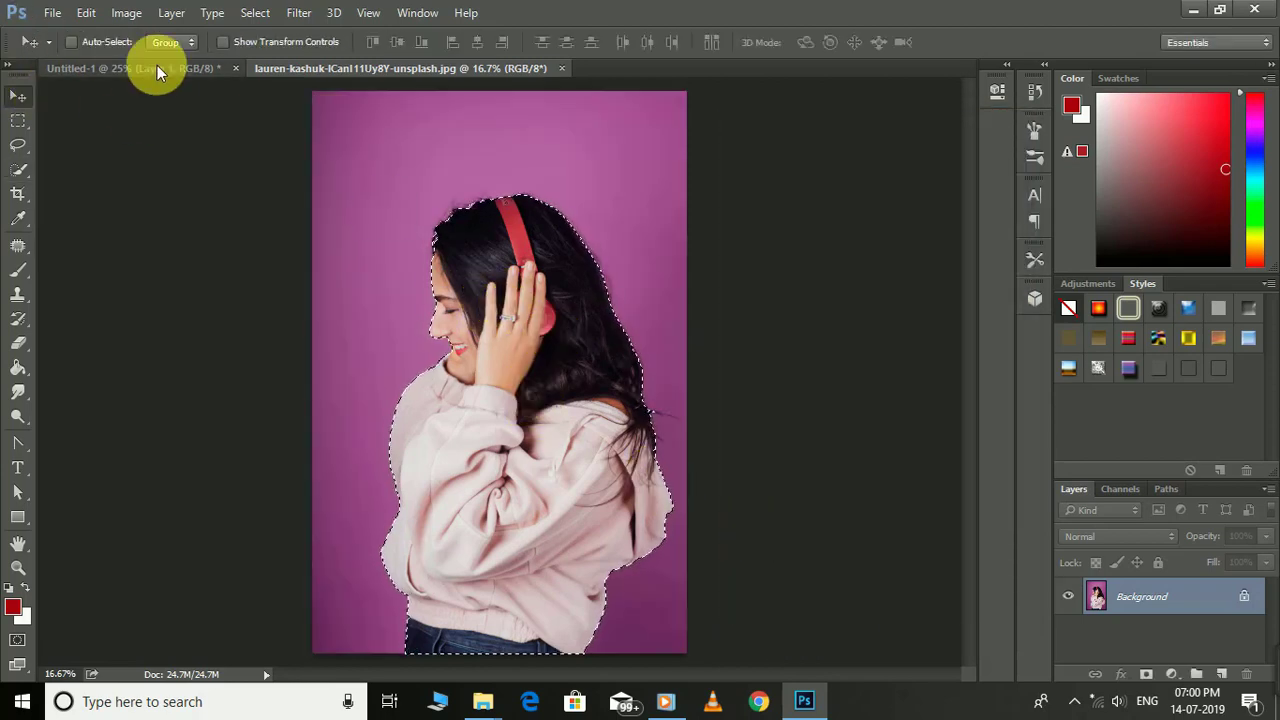
left_click(157, 65)
left_click_drag(435, 385, 491, 409)
key("ctrl+t")
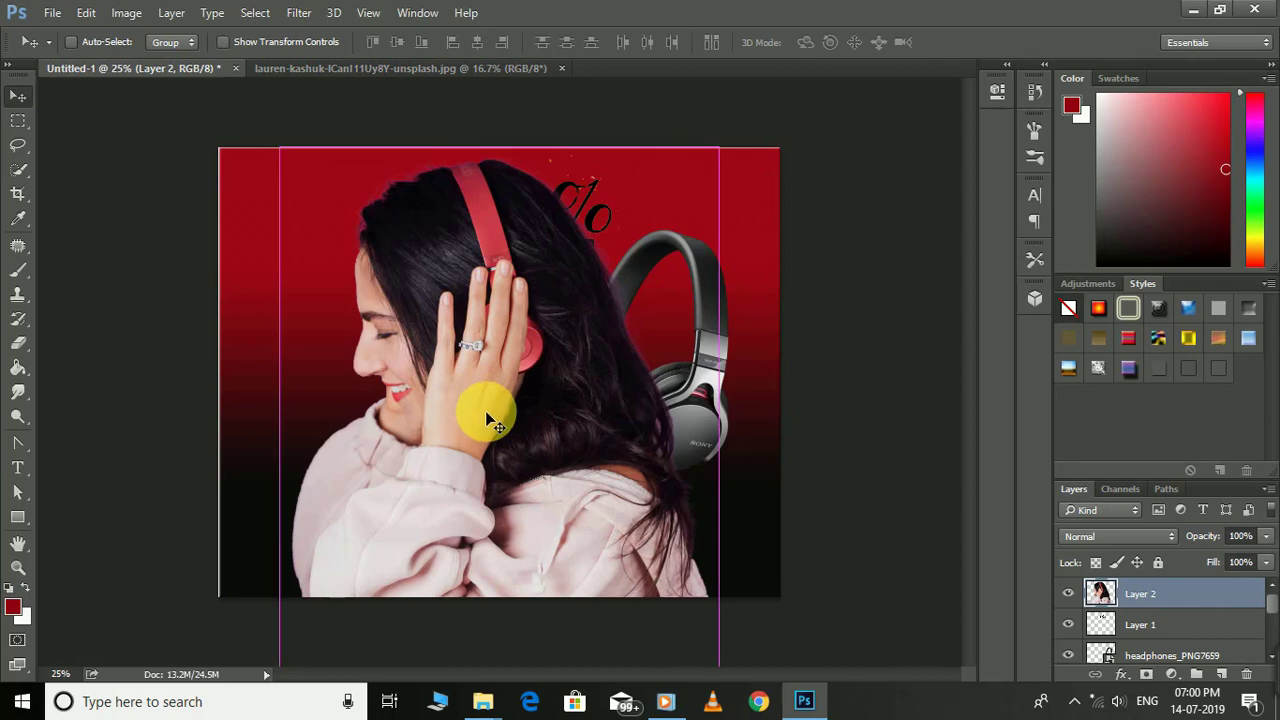
left_click_drag(720, 149, 566, 373)
left_click_drag(510, 425, 582, 215)
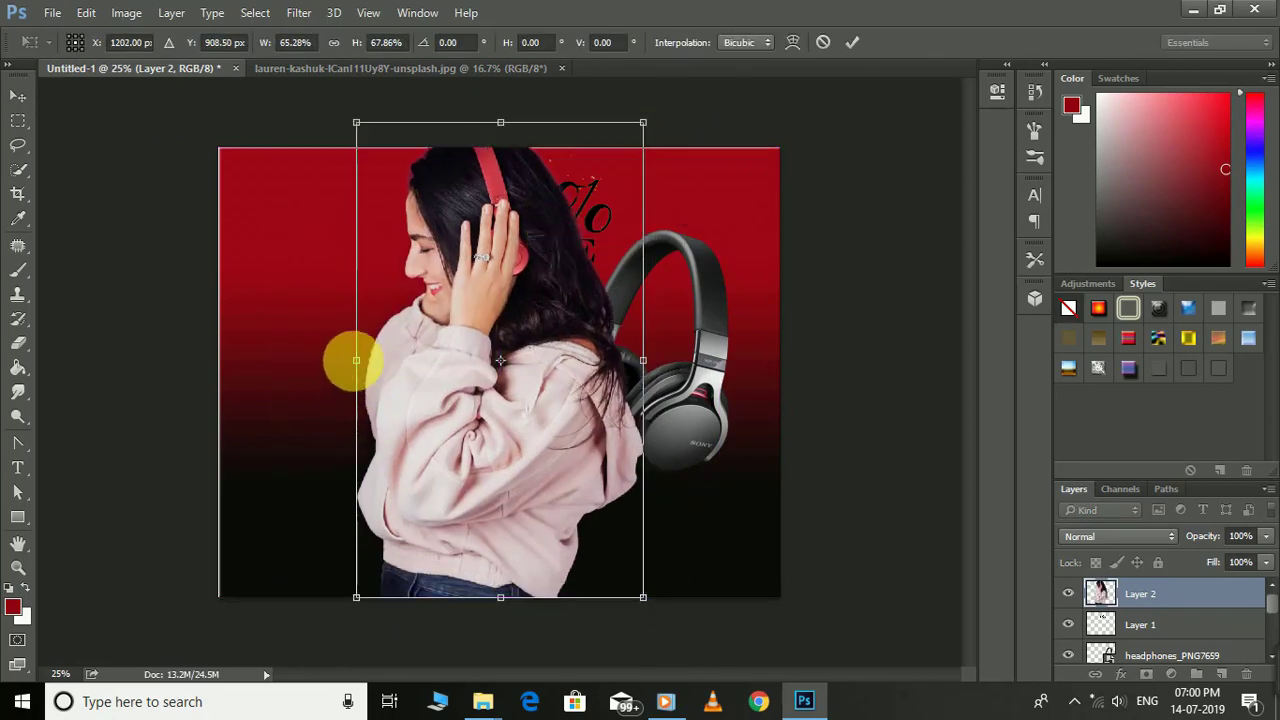
Flip the woman horizontally, shrink her to clear the headphones and place her along the poster's left edge, facing the SALE artwork.
left_click_drag(356, 361, 820, 363)
mouse_move(731, 361)
left_mouse_down()
mouse_move(707, 346)
mouse_move(749, 343)
left_mouse_up()
left_click_drag(735, 375, 526, 401)
left_click_drag(522, 148, 526, 320)
mouse_move(614, 470)
left_mouse_down()
mouse_move(634, 457)
mouse_move(618, 470)
left_mouse_up()
left_click_drag(536, 333, 530, 271)
mouse_move(620, 446)
left_mouse_down()
mouse_move(663, 449)
mouse_move(391, 417)
left_mouse_up()
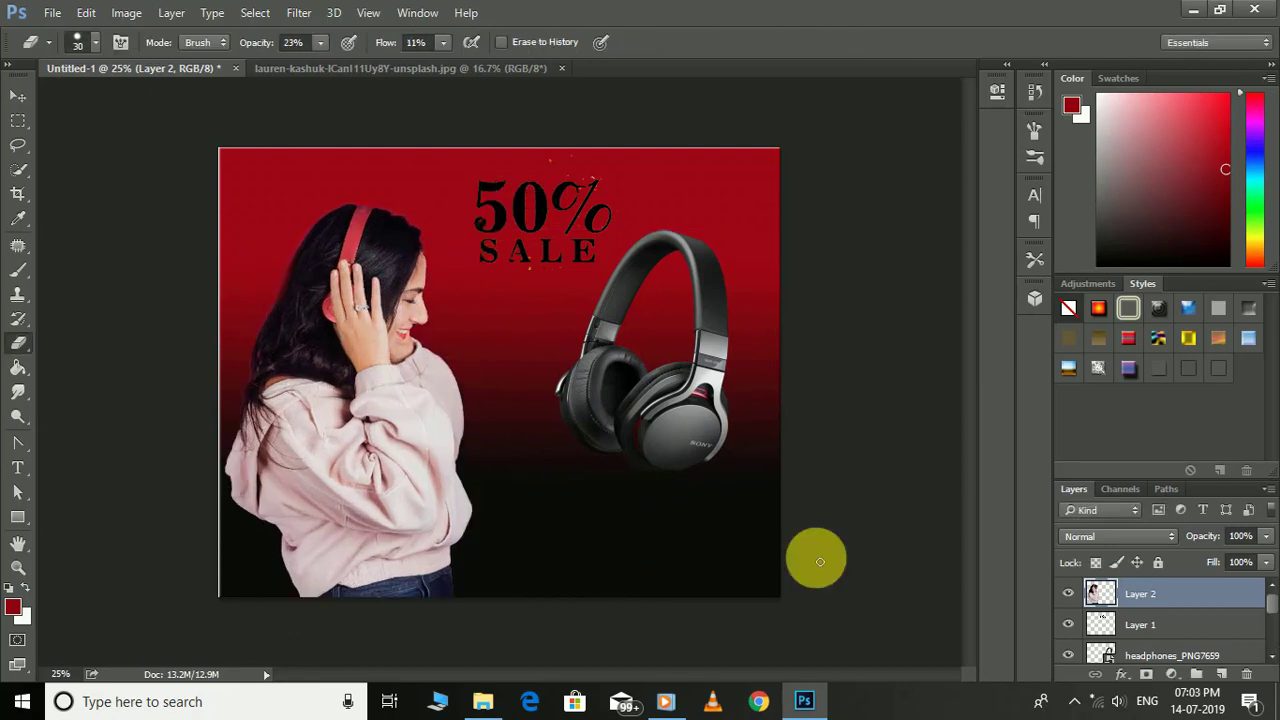
Add a black Multiply drop shadow to the woman's layer with distance 75 px, spread 36% and size 250 px.
double_click(1142, 594)
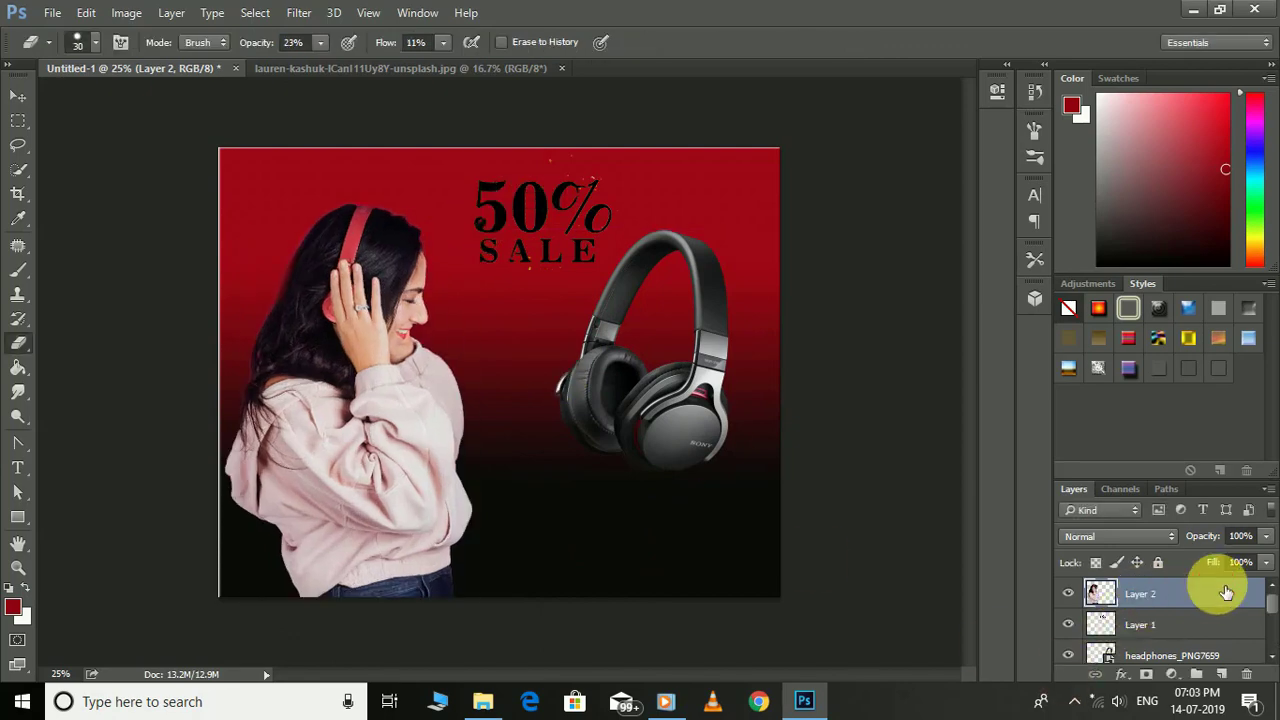
double_click(1227, 592)
left_click(703, 419)
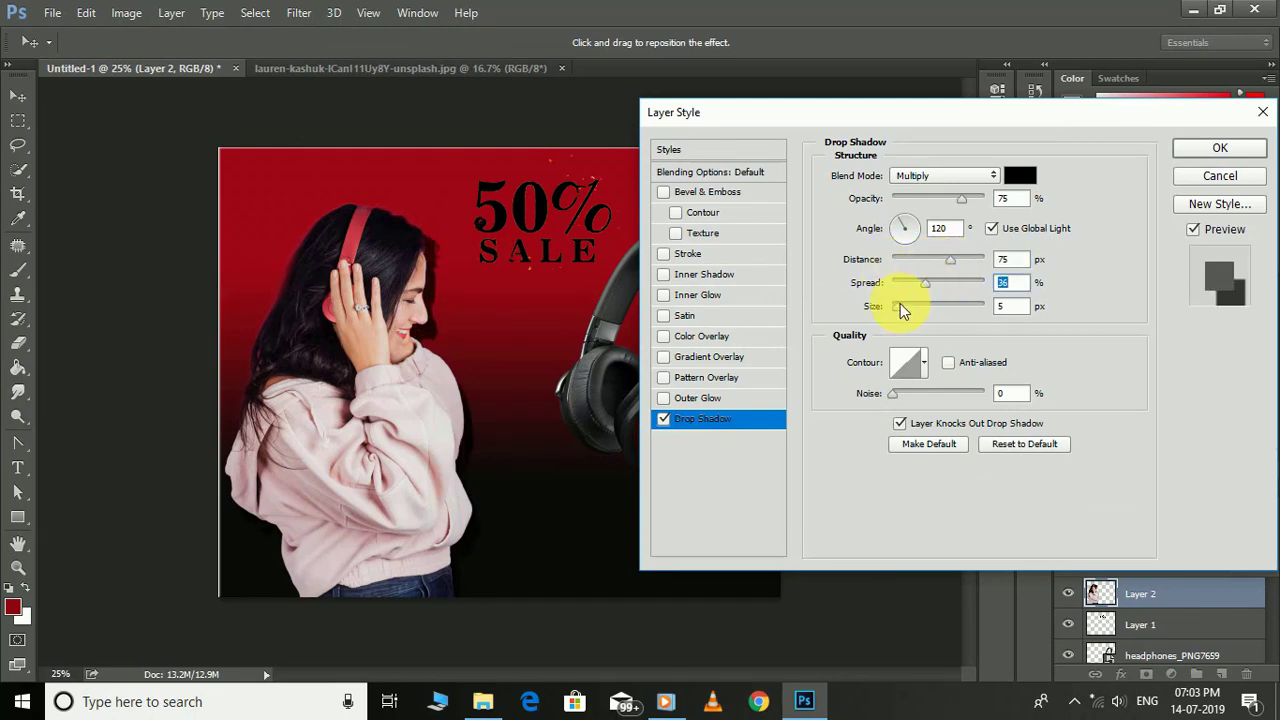
left_click_drag(899, 305, 1003, 305)
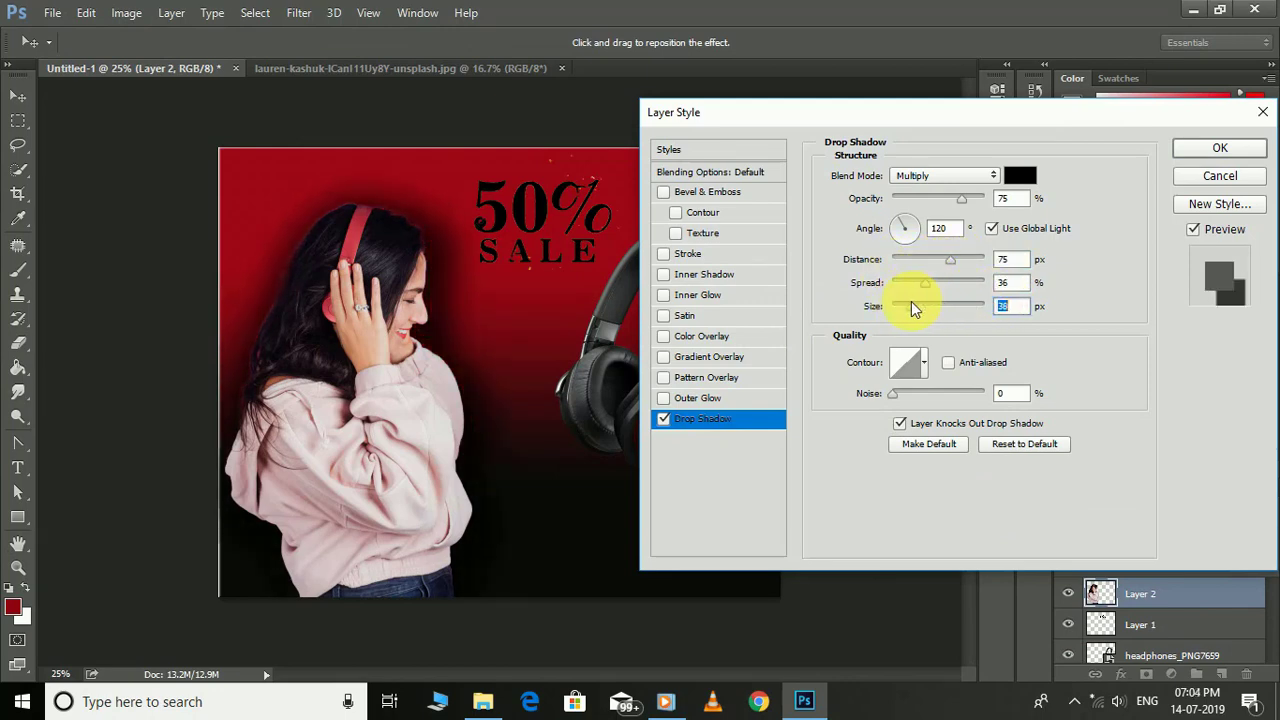
left_click_drag(911, 305, 1012, 305)
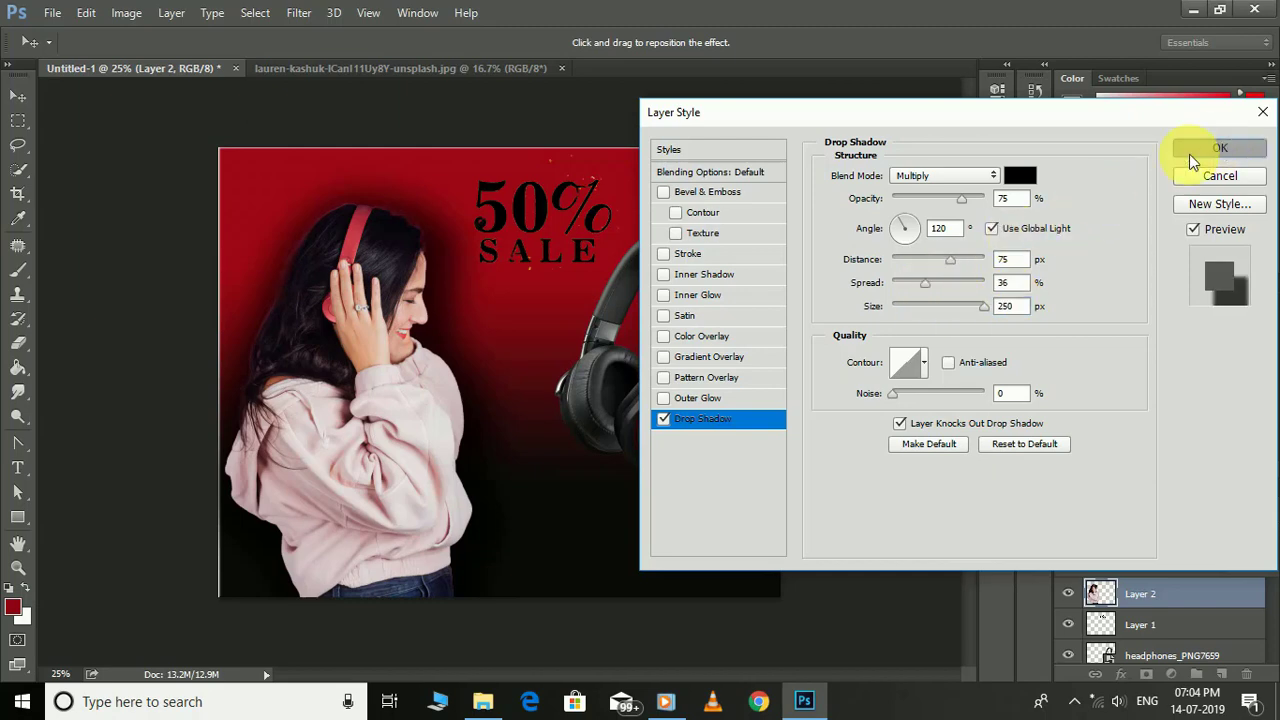
left_click(1191, 150)
left_click(18, 95)
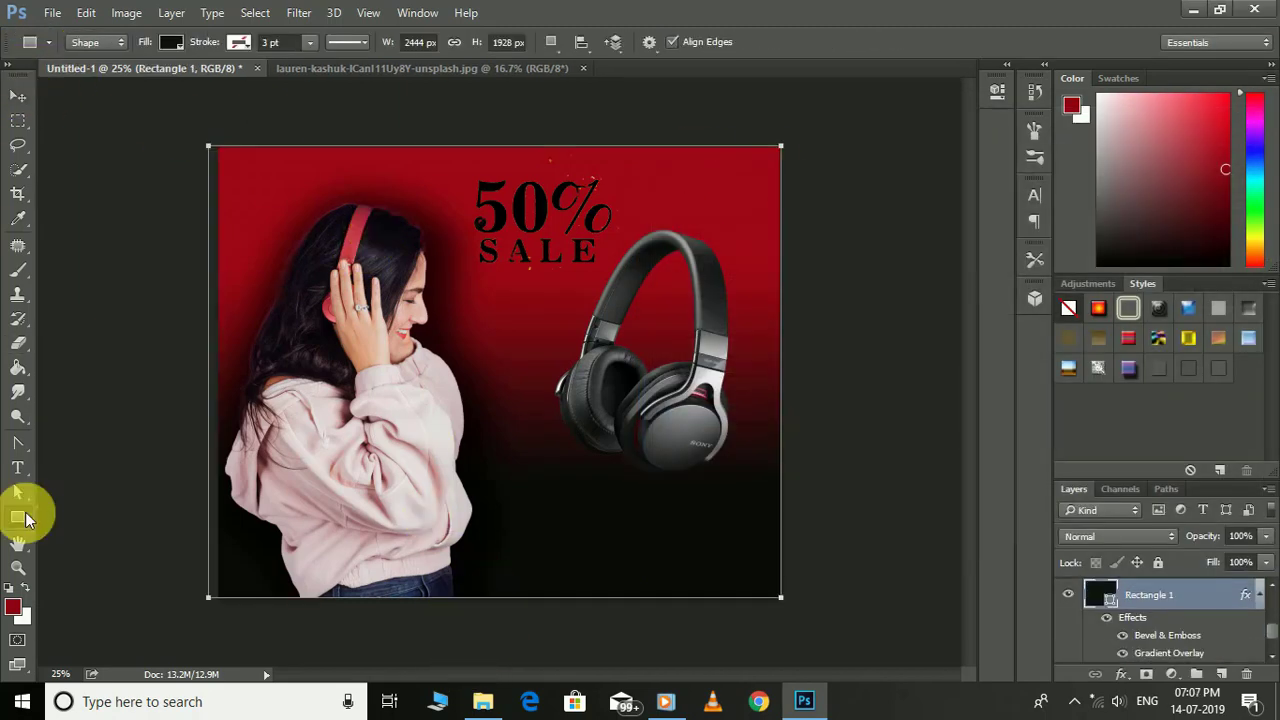
Draw a black rectangle about 372 by 116 px and position it just below the word SALE.
right_click(20, 515)
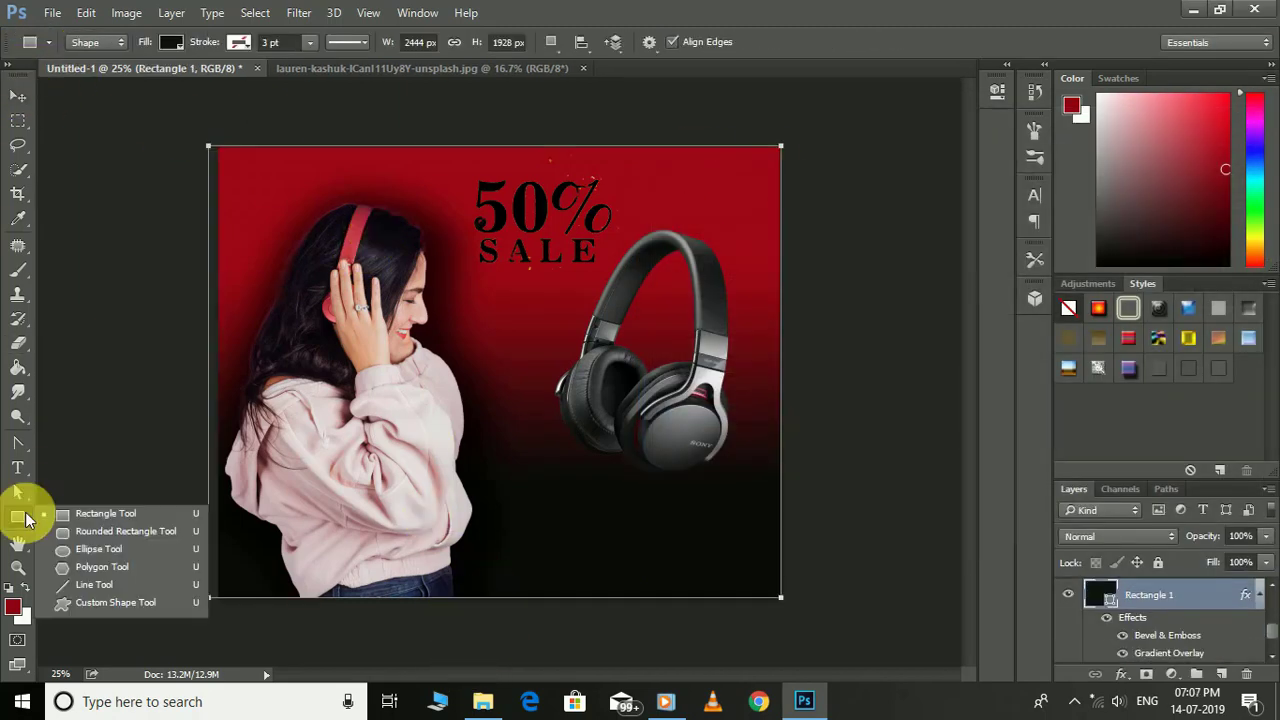
left_click(95, 517)
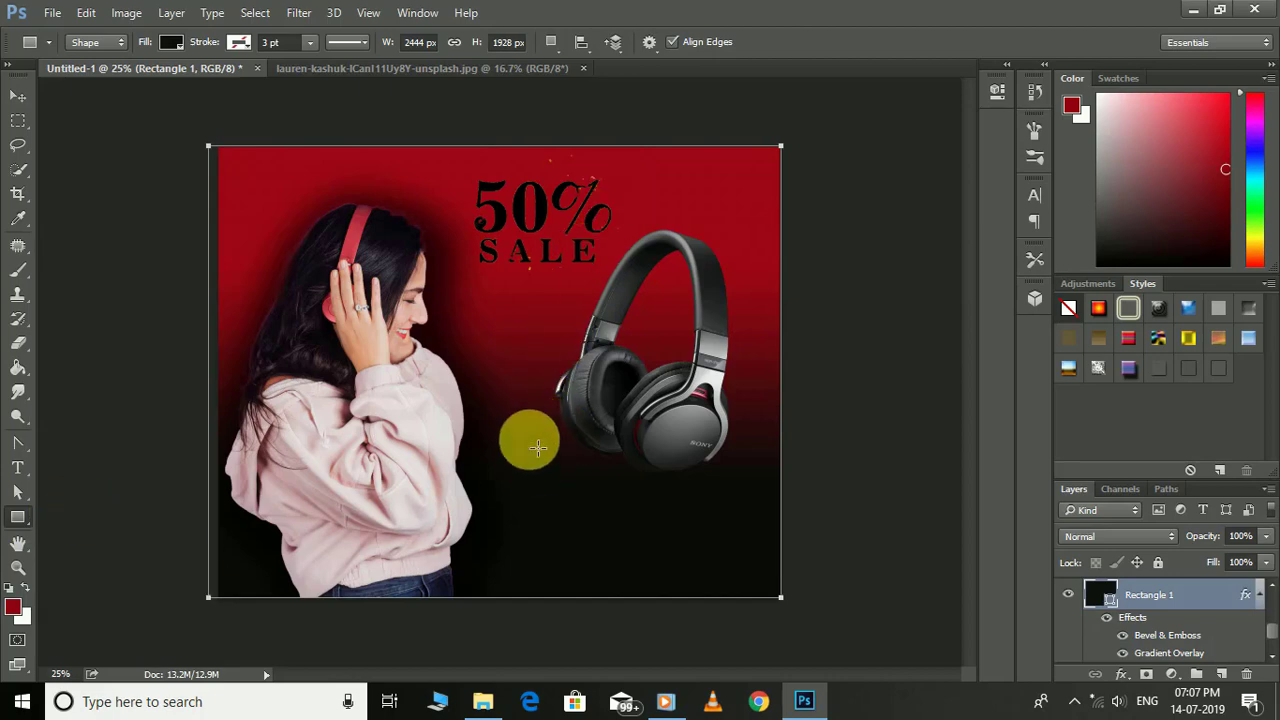
left_click_drag(499, 302, 587, 329)
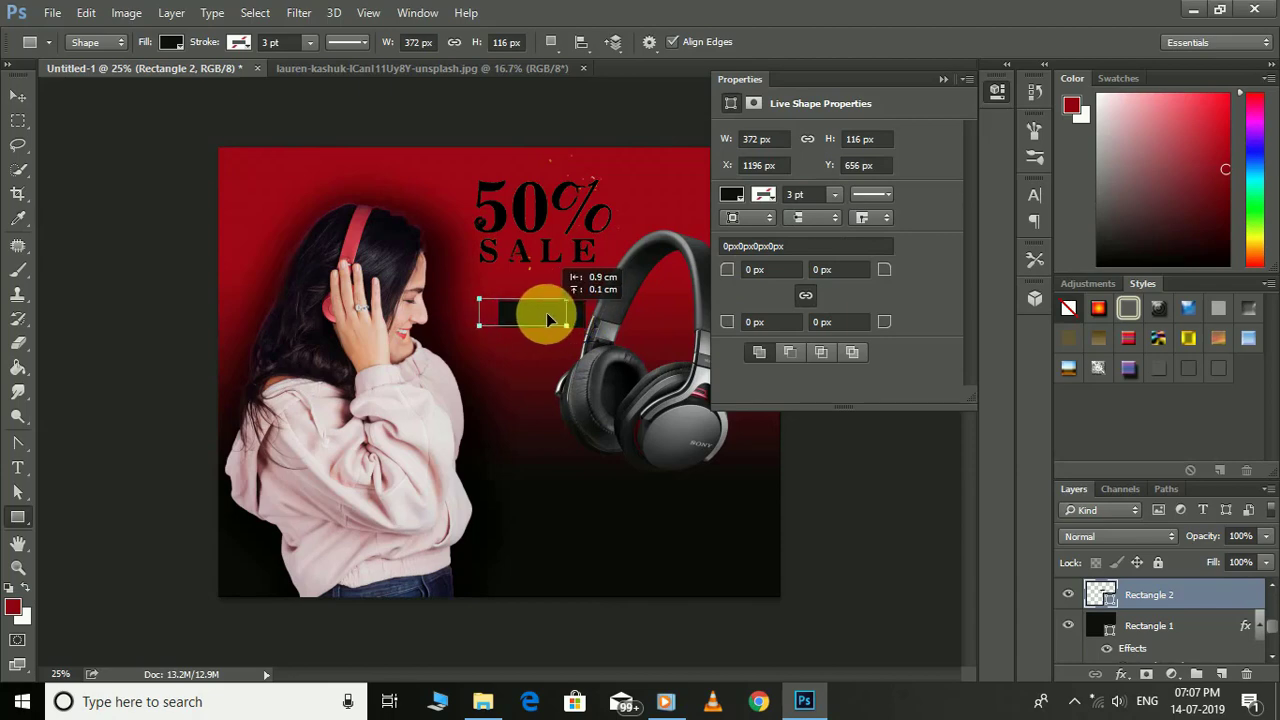
left_click(943, 78)
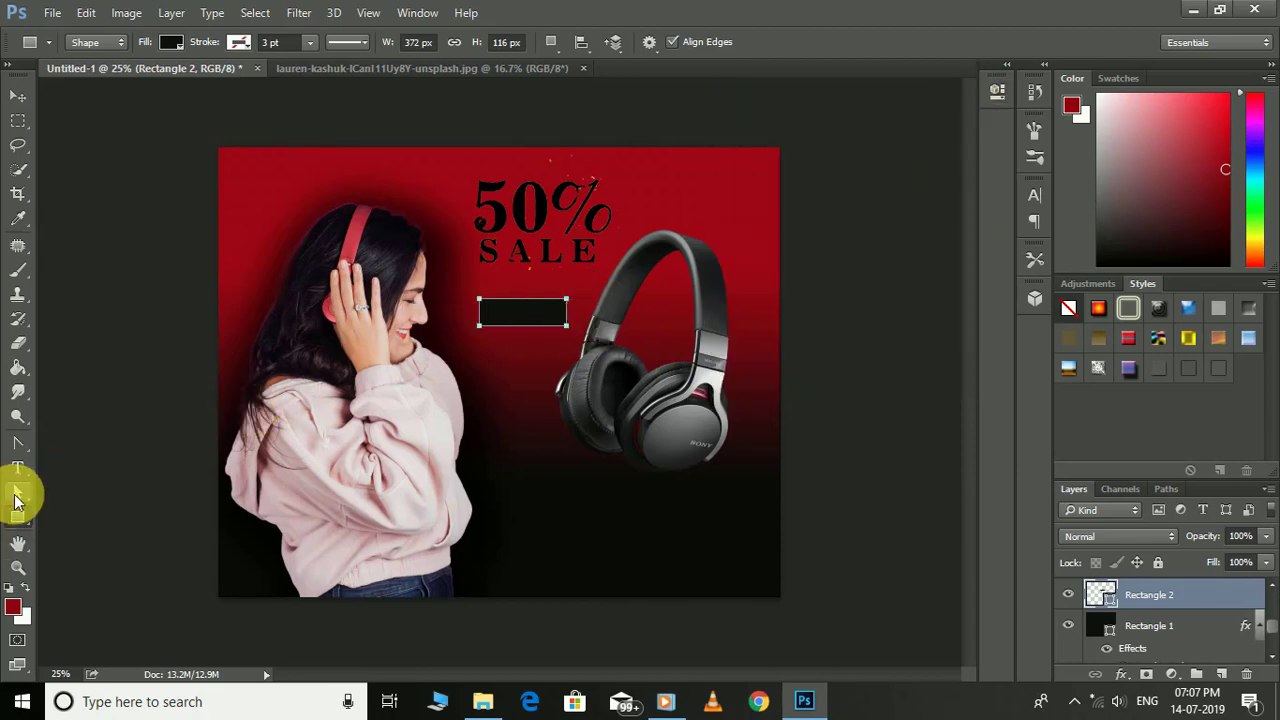
Pull the small black rectangle's upper-left corner slightly outward, giving a slanted shape about 376 by 132 px.
left_click(16, 494)
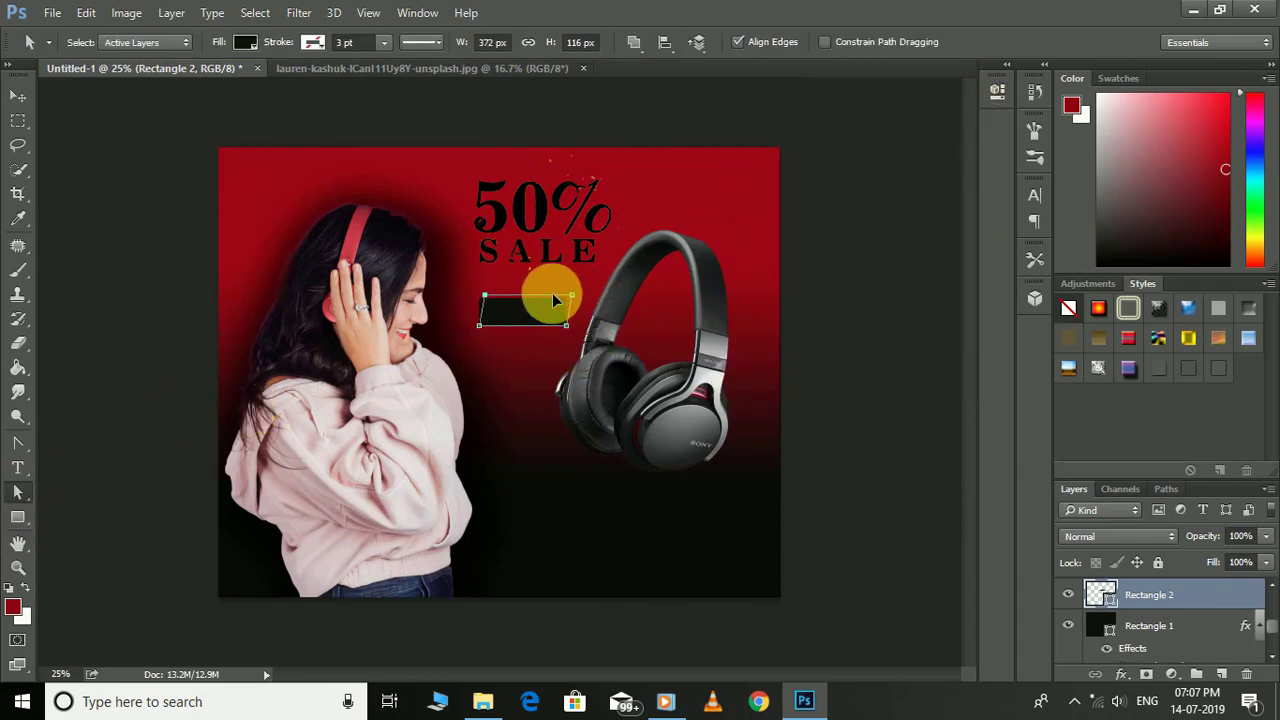
left_click_drag(545, 298, 582, 317)
left_click(561, 281)
left_click_drag(498, 341, 476, 294)
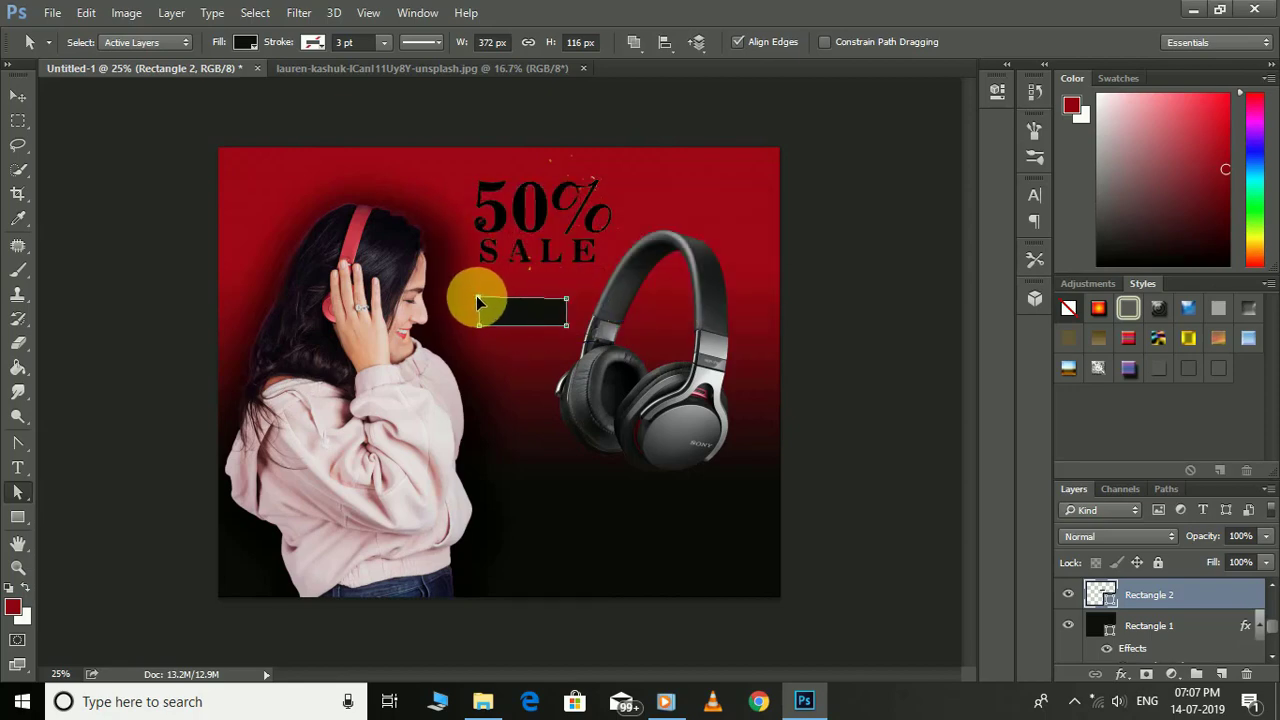
right_click(540, 313)
key("Escape")
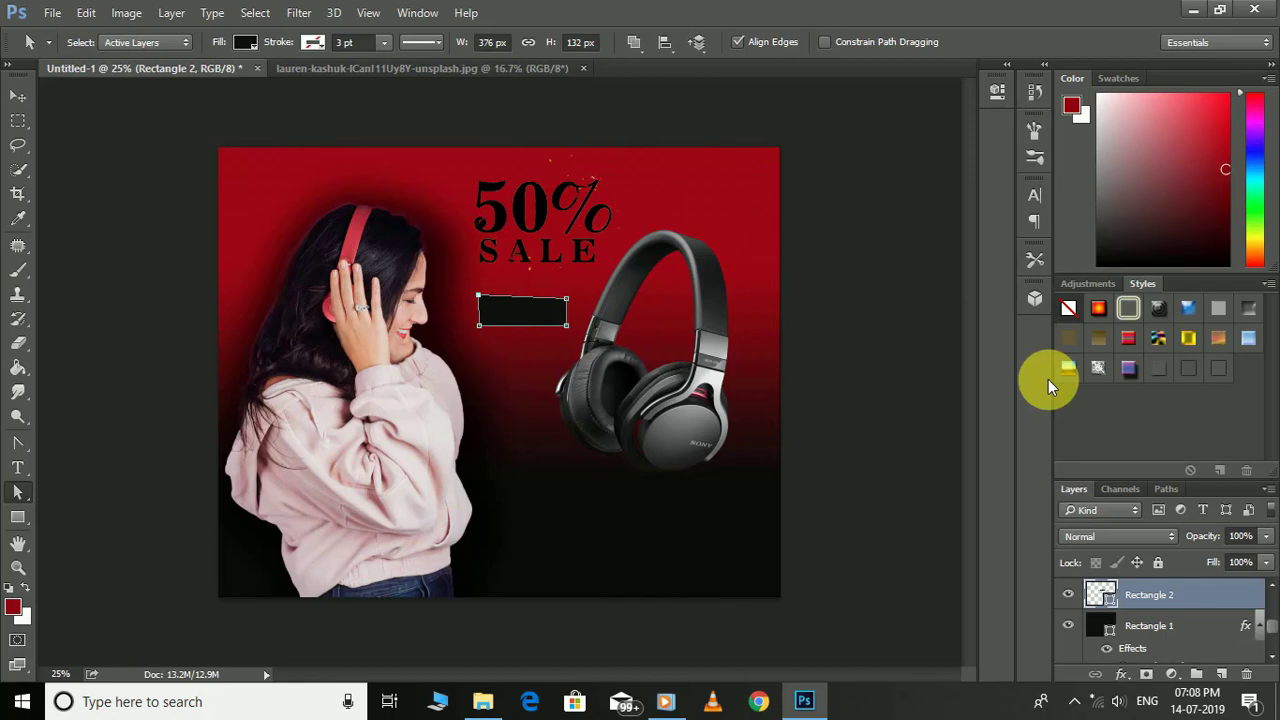
left_click(1143, 625)
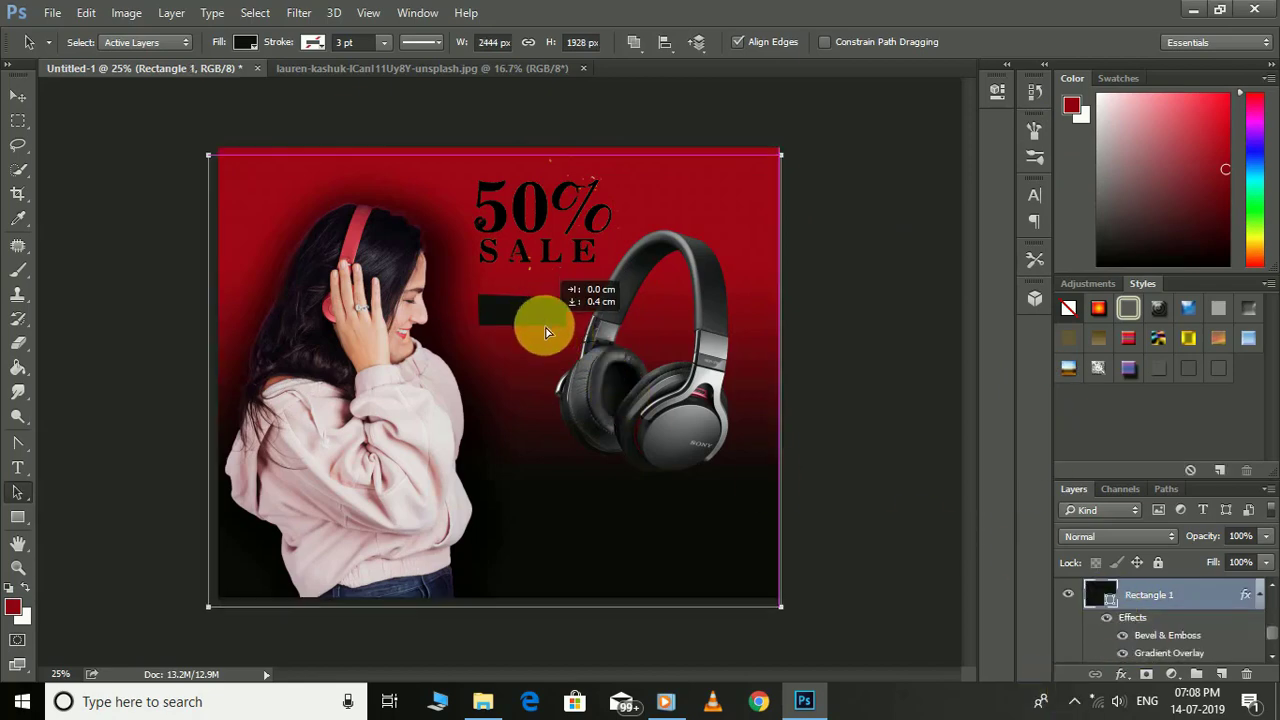
scroll(1157, 606, "down", 3)
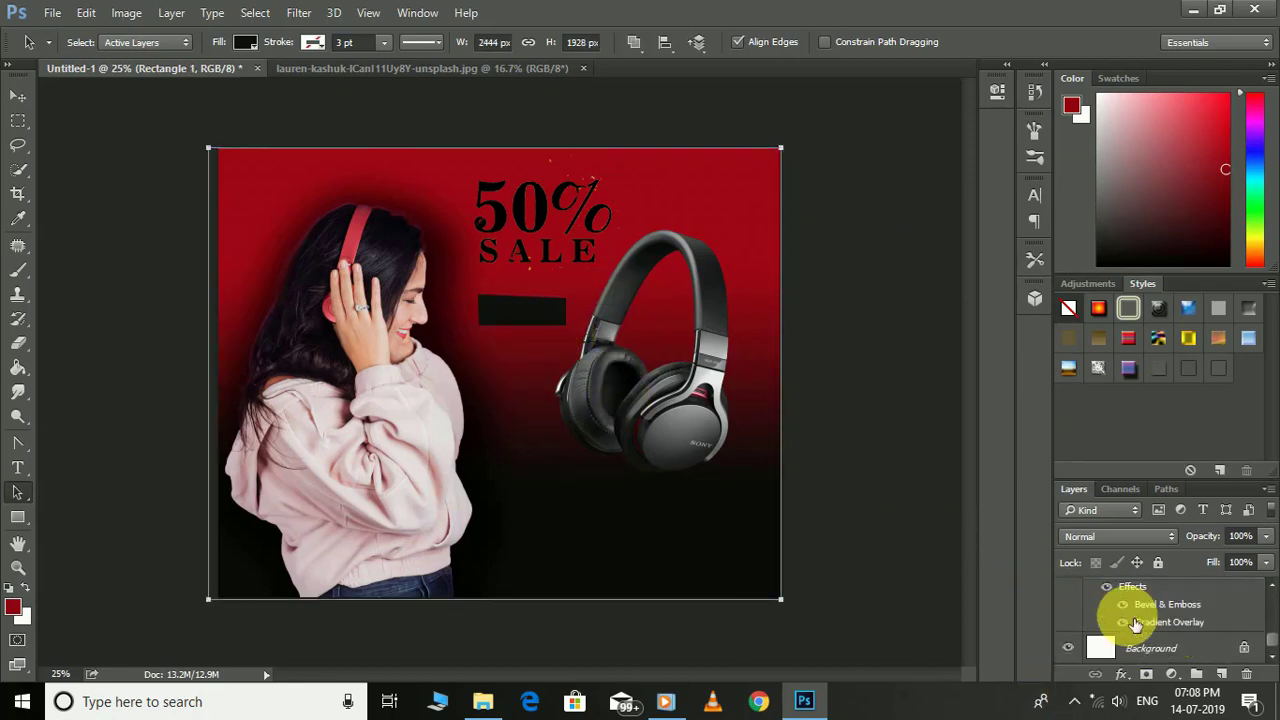
left_click(14, 95)
mouse_move(528, 310)
left_mouse_down()
mouse_move(569, 314)
mouse_move(471, 294)
mouse_move(503, 310)
mouse_move(514, 297)
left_mouse_up()
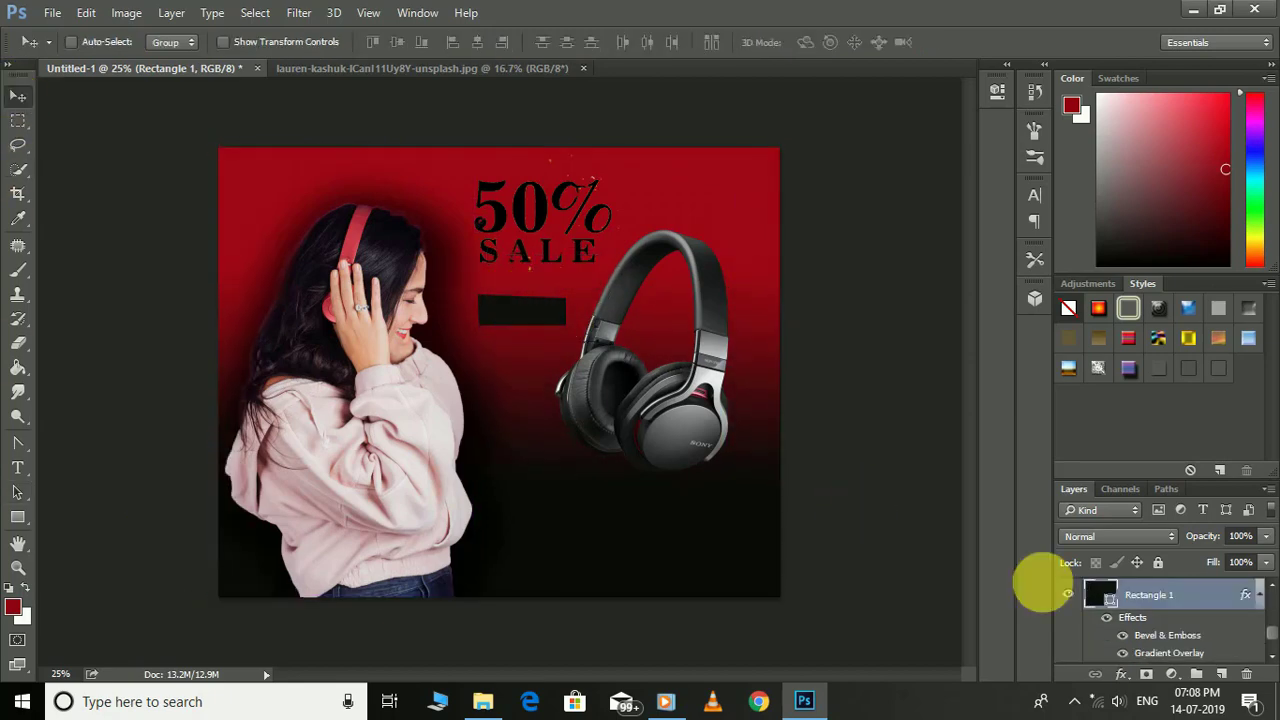
Enlarge the small slanted rectangle on the Rectangle 2 layer so it spans from beside the woman to behind the headphones.
scroll(1177, 634, "up", 3)
left_click(1170, 624)
scroll(1193, 640, "down", 2)
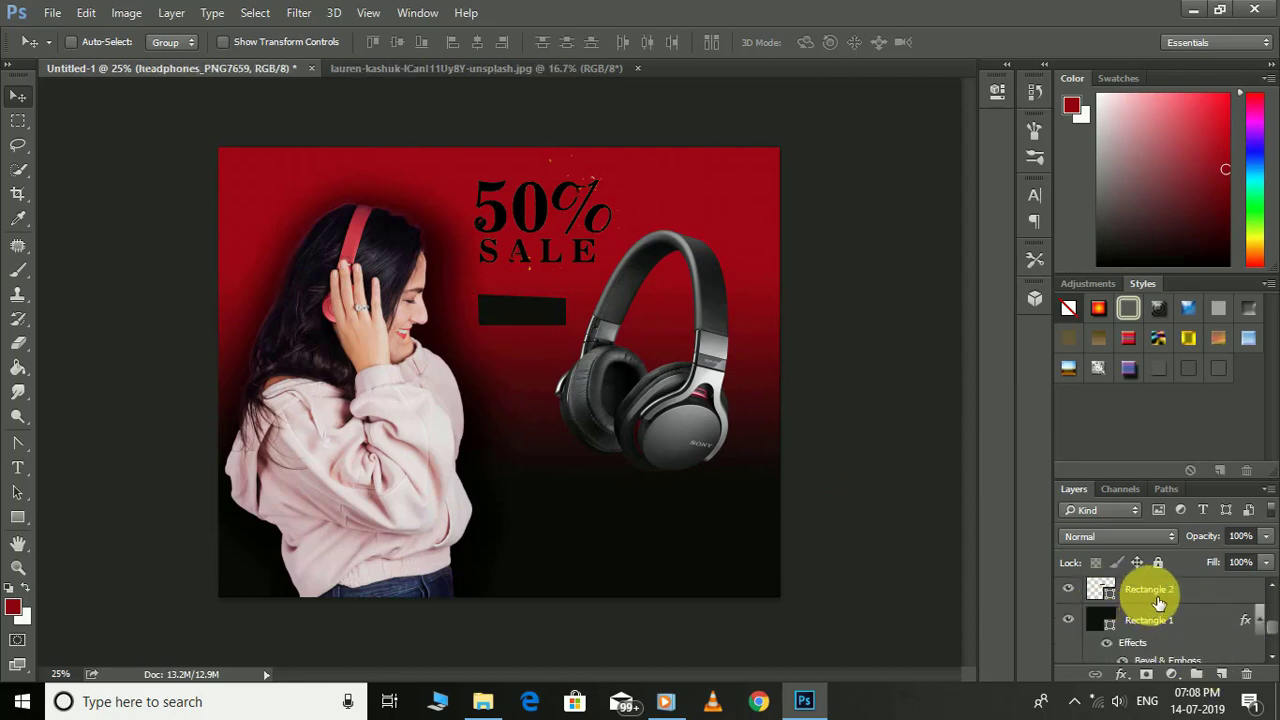
left_click(1145, 594)
left_click_drag(524, 320, 608, 349)
key("ctrl+t")
left_click(857, 45)
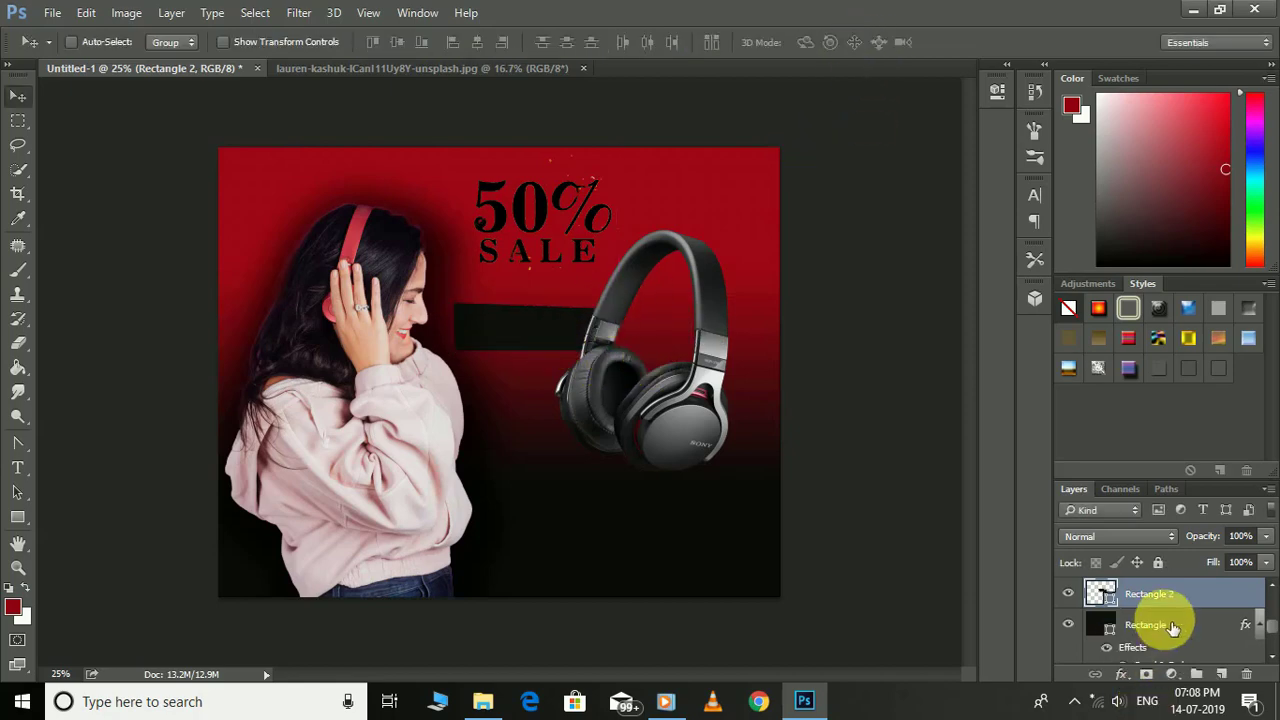
Add a Multiply drop shadow to the slanted rectangle, offset so that it falls clearly below the shape.
scroll(1160, 625, "up", 2)
double_click(1192, 652)
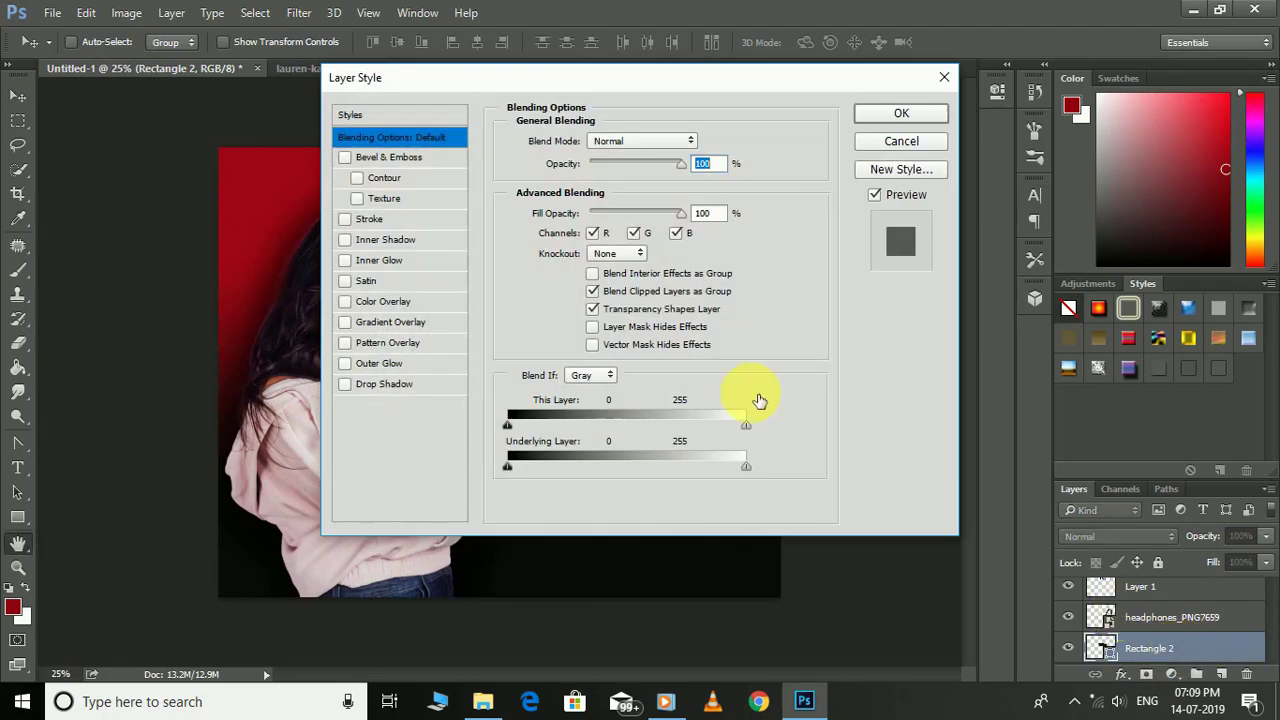
left_click(377, 398)
left_click_drag(668, 88, 1062, 98)
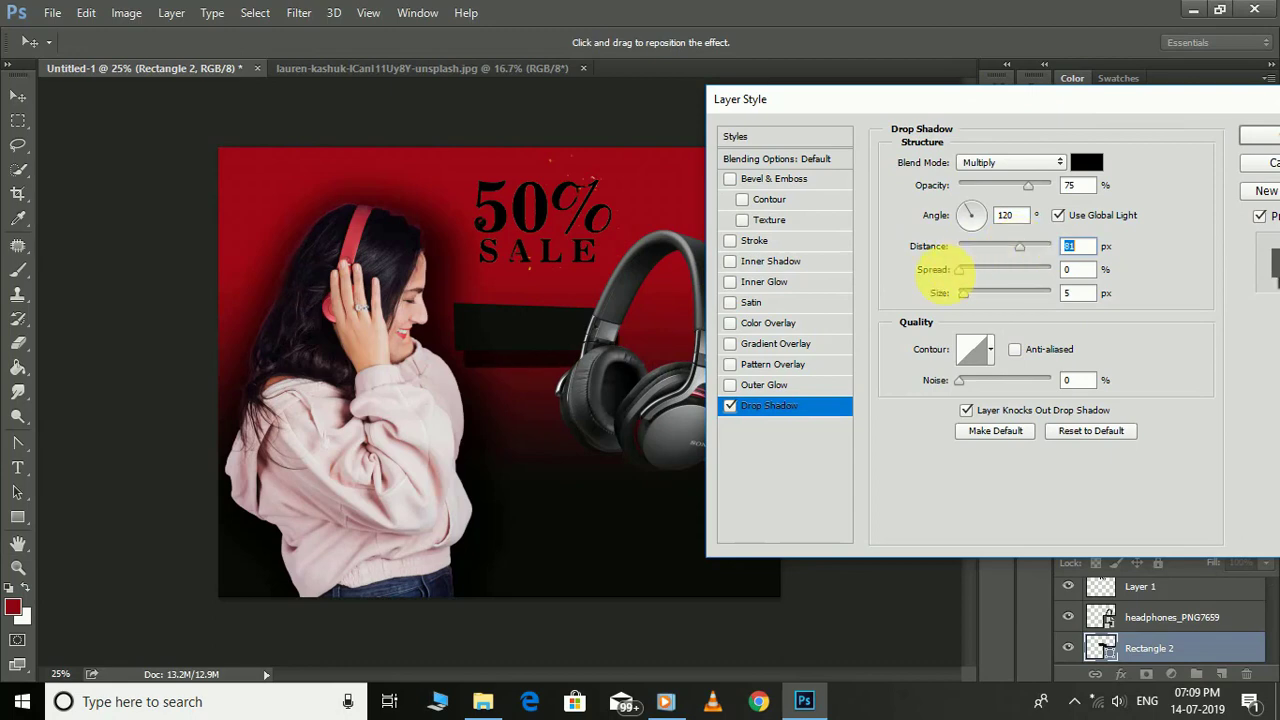
Enable Pattern Overlay on the slanted rectangle and try a linear black-to-white gradient overlay at 100% opacity.
left_click(800, 345)
left_click(800, 364)
left_click(812, 343)
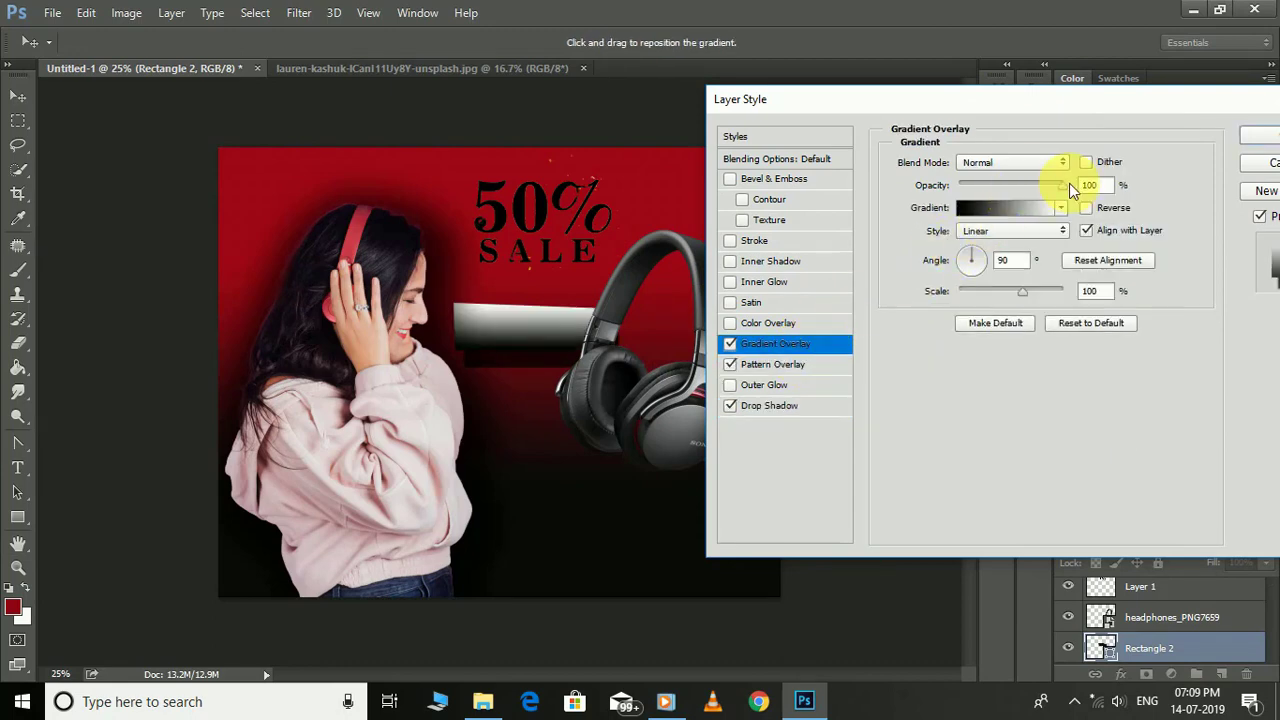
mouse_move(1069, 186)
left_mouse_down()
mouse_move(1022, 193)
mouse_move(1070, 206)
left_mouse_up()
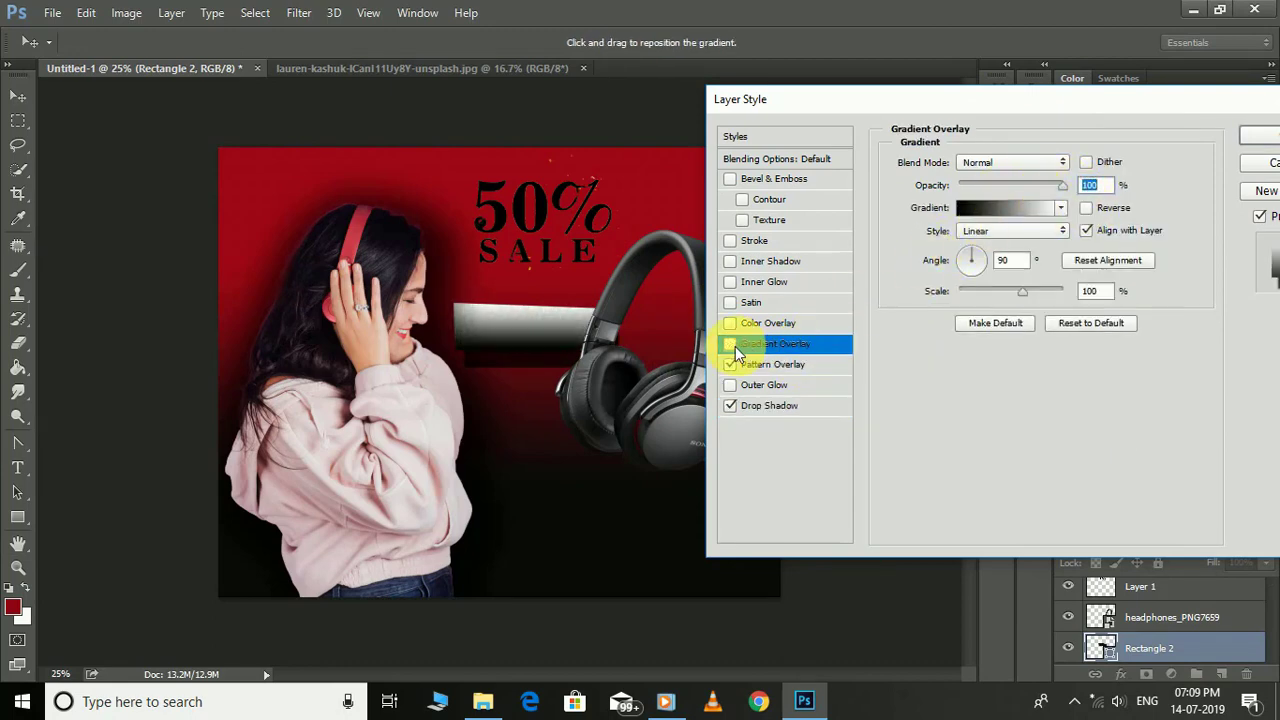
Apply a pale mint color overlay (about #e1fff5) to the slanted rectangle and place a copy of it just below.
left_click(785, 324)
left_click(1085, 165)
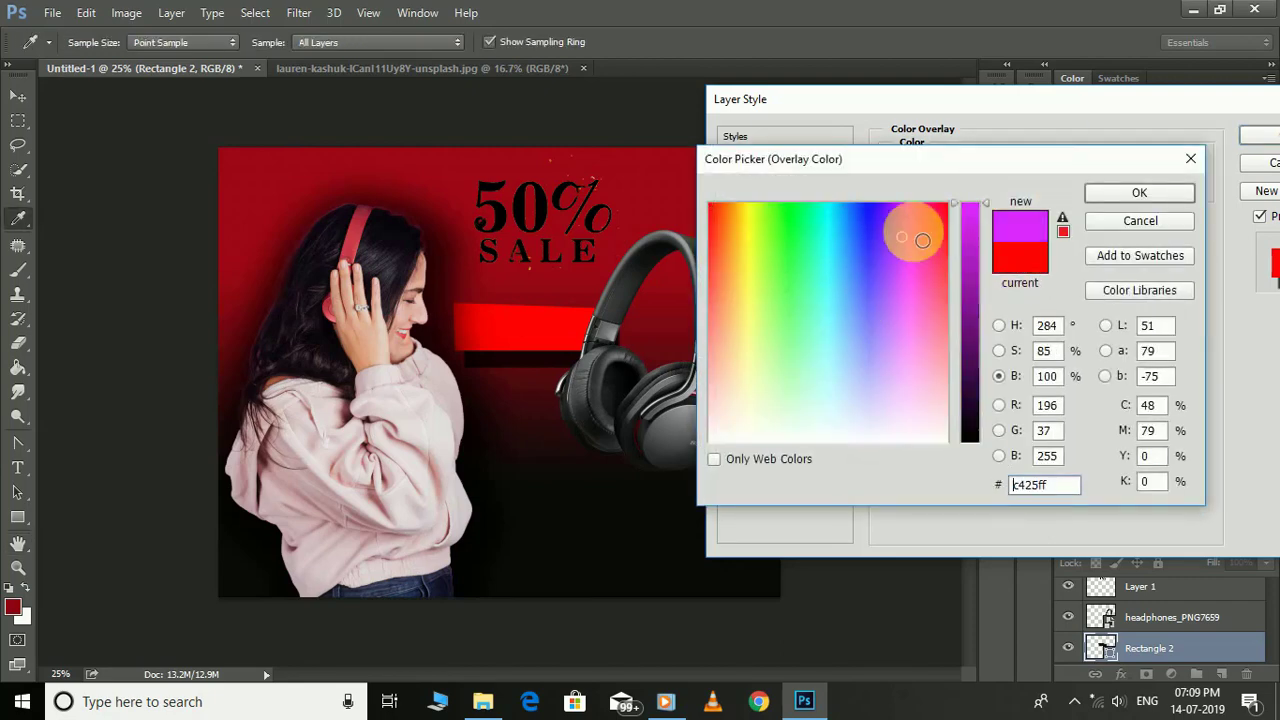
left_click_drag(914, 229, 820, 420)
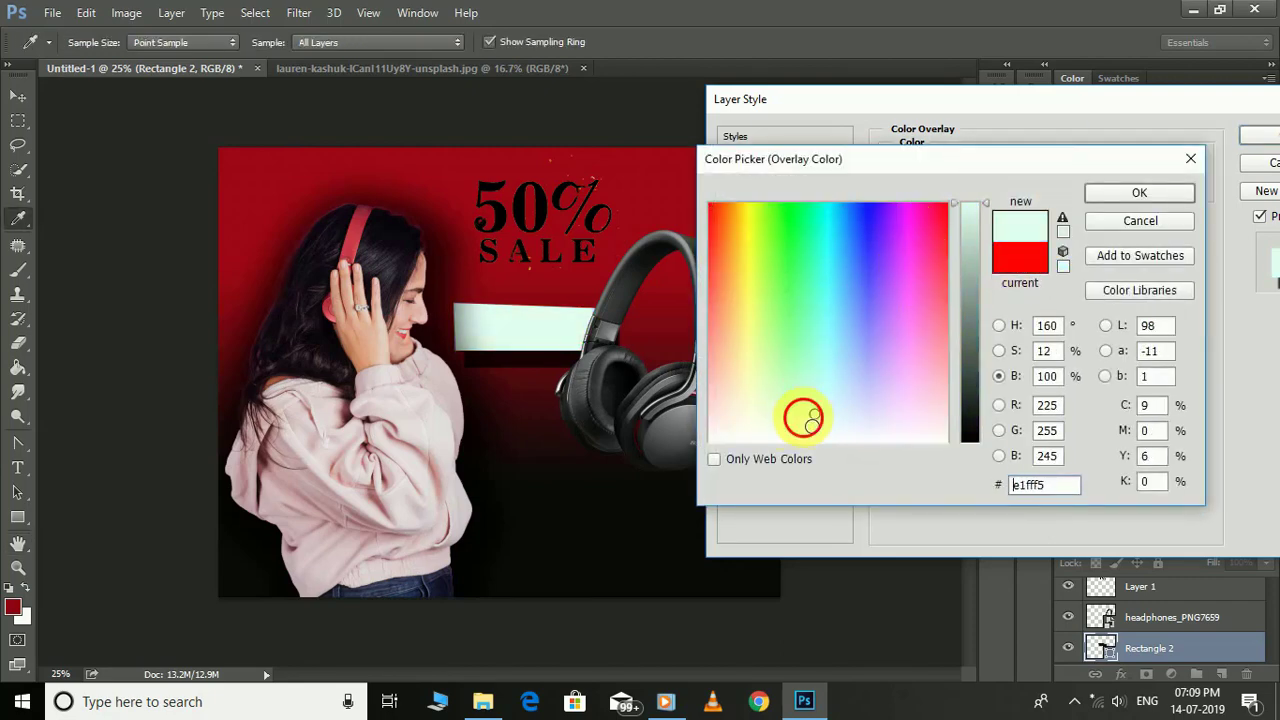
left_click(1115, 198)
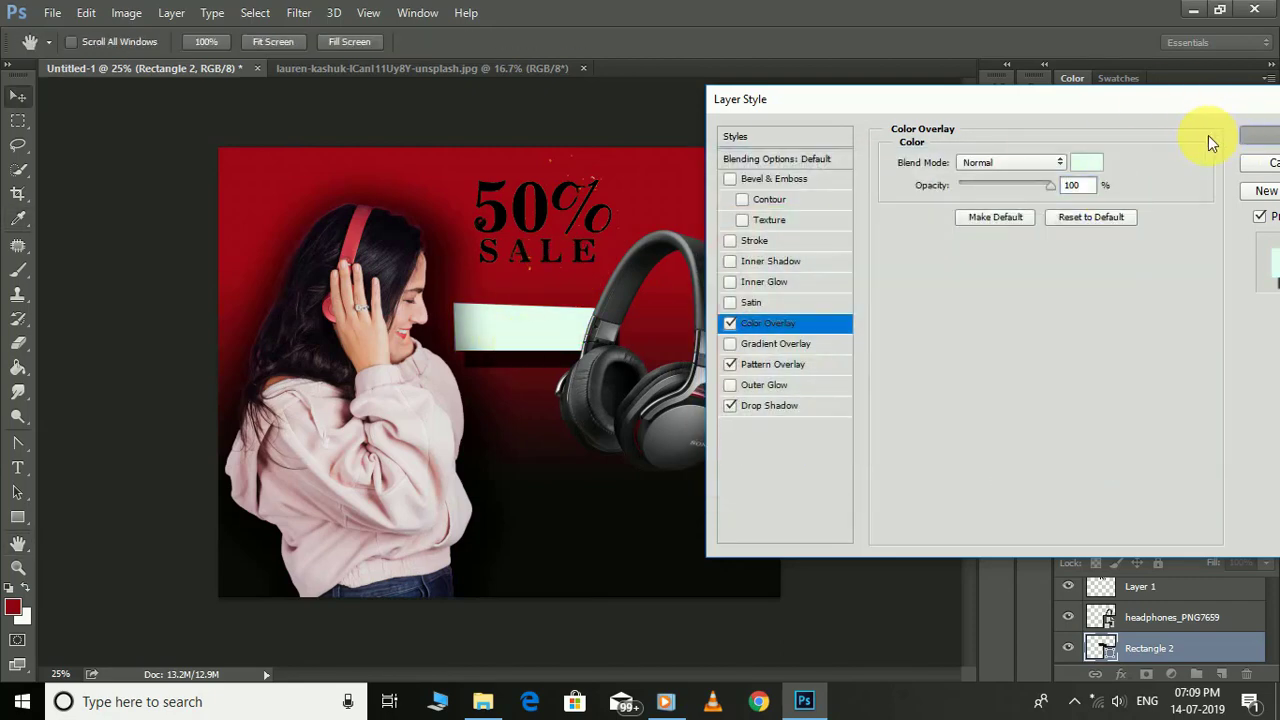
left_click(1258, 135)
left_click_drag(533, 343, 555, 404)
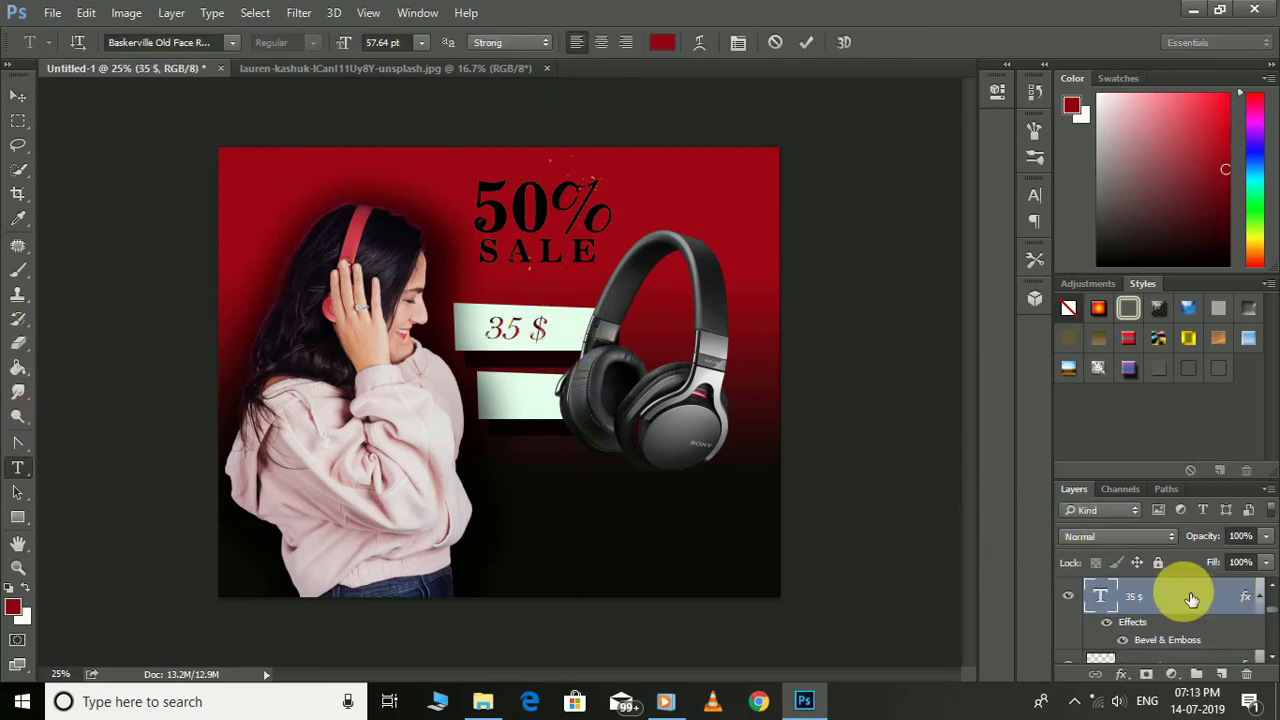
Give the "35 $" price text a Multiply drop shadow with distance 0 px, spread 36% and size 5 px, without outer glow.
double_click(1175, 595)
left_click_drag(598, 77, 963, 75)
left_click(790, 382)
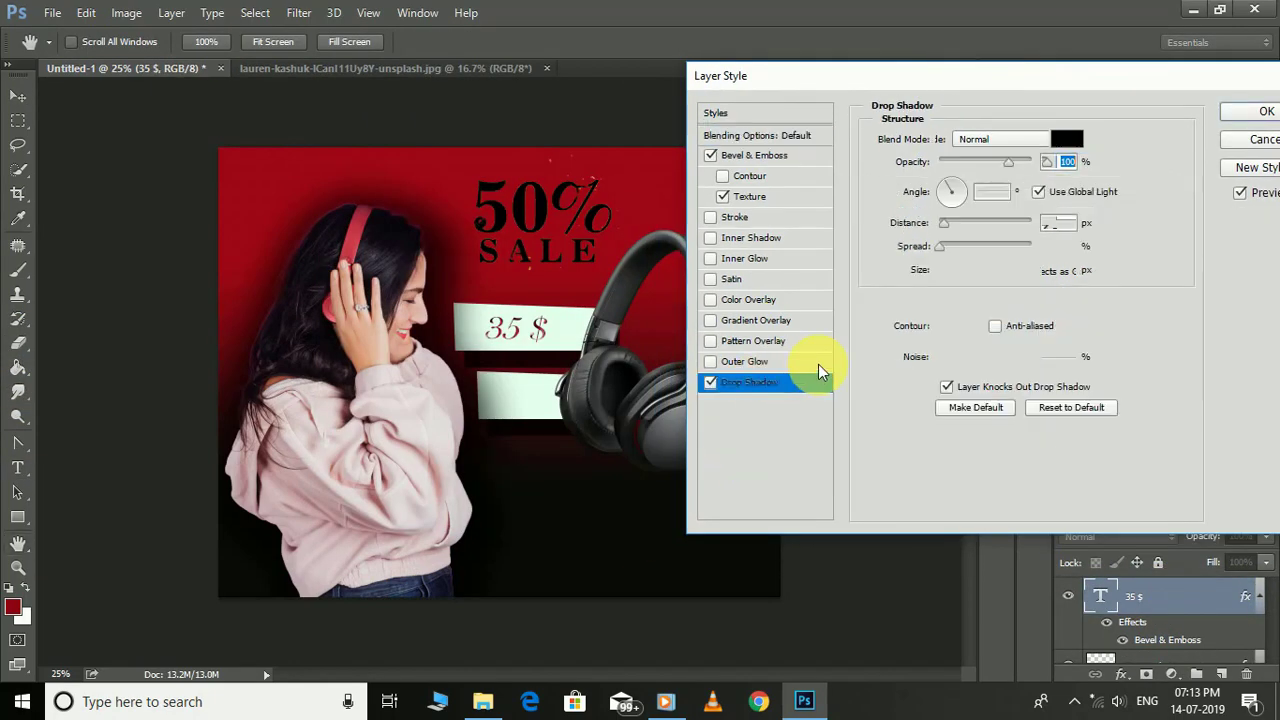
mouse_move(945, 229)
left_mouse_down()
mouse_move(983, 243)
mouse_move(934, 250)
left_mouse_up()
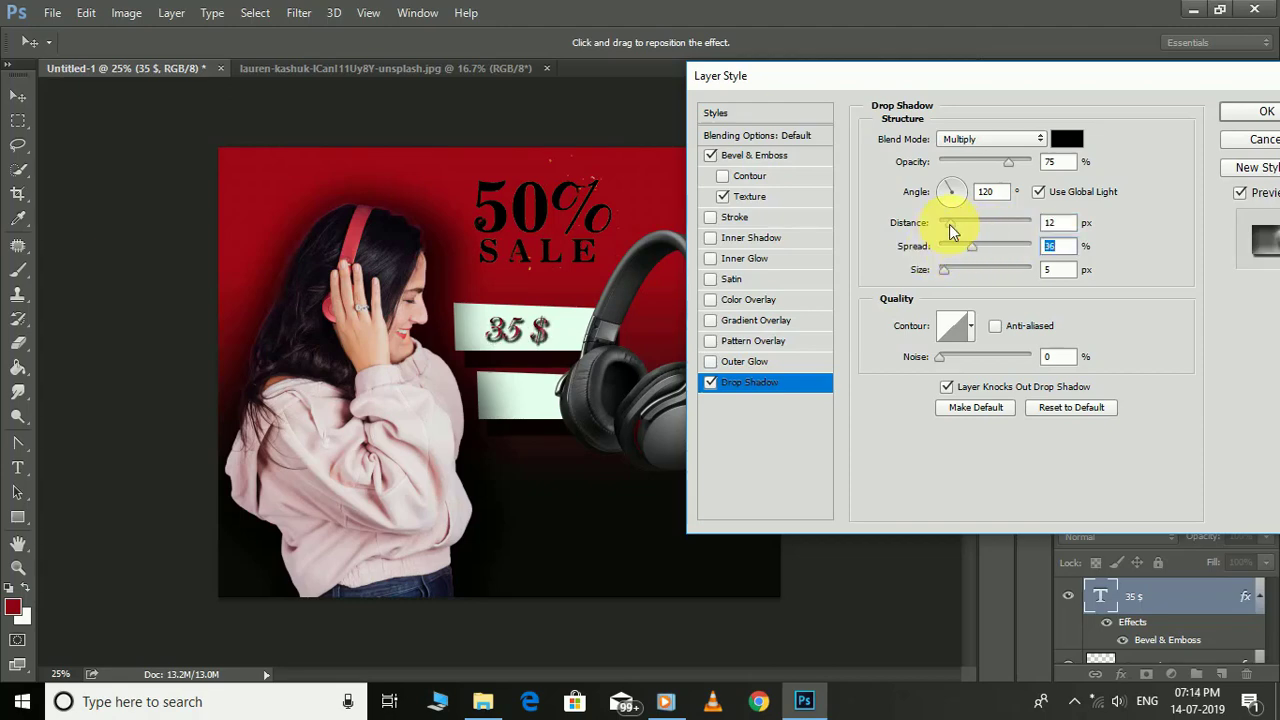
left_click_drag(951, 228, 944, 272)
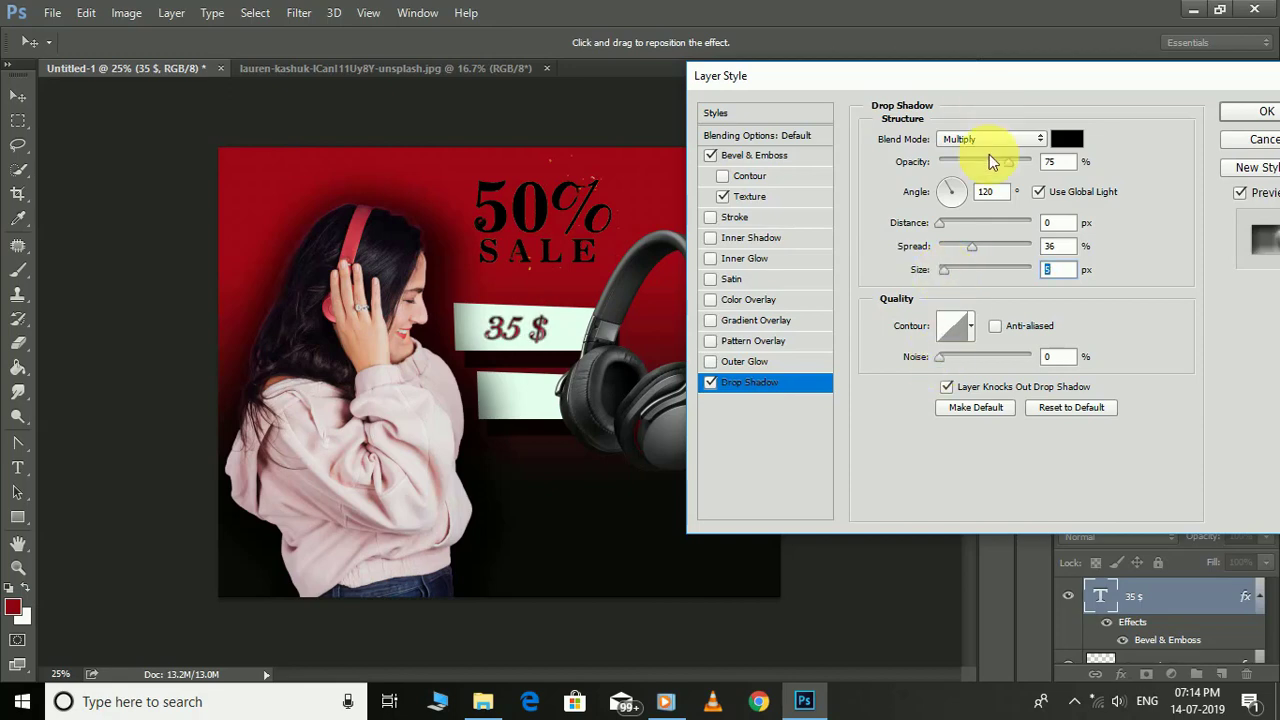
left_click(741, 366)
left_click(710, 362)
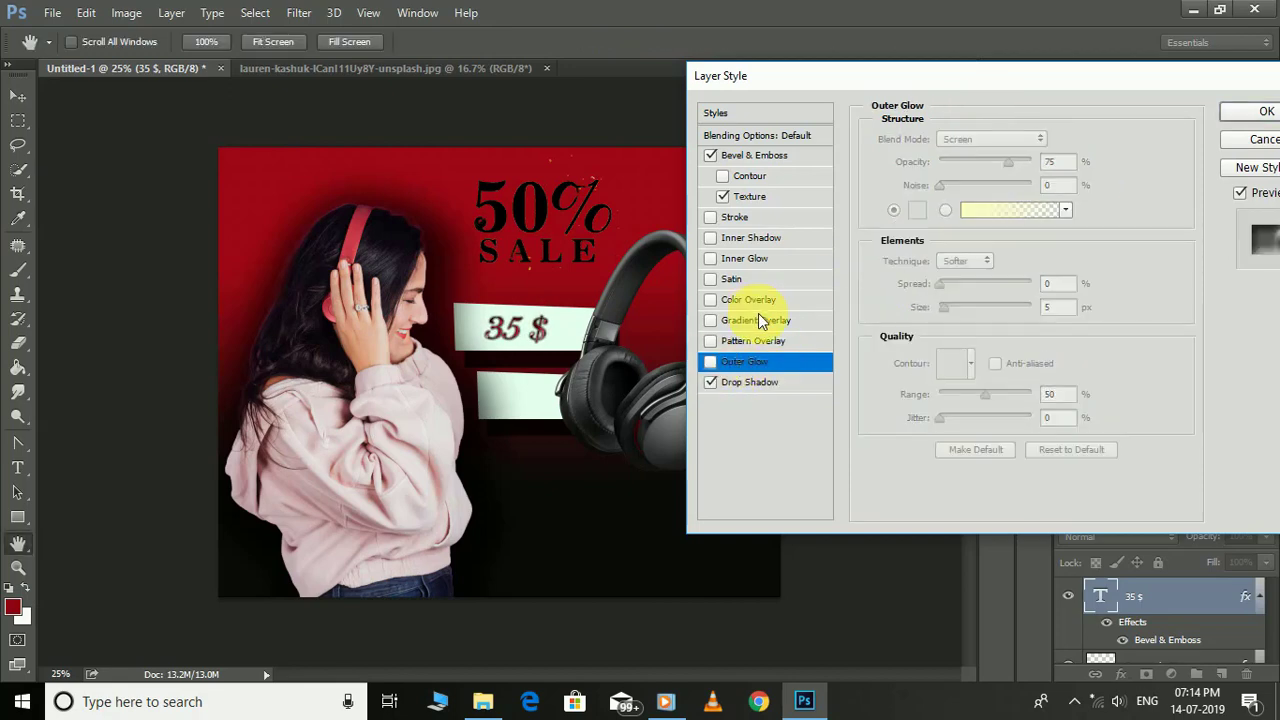
Add a linear orange gradient overlay at 15% opacity to the "35 $" price text.
left_click(757, 319)
left_click(1040, 184)
left_click(917, 232)
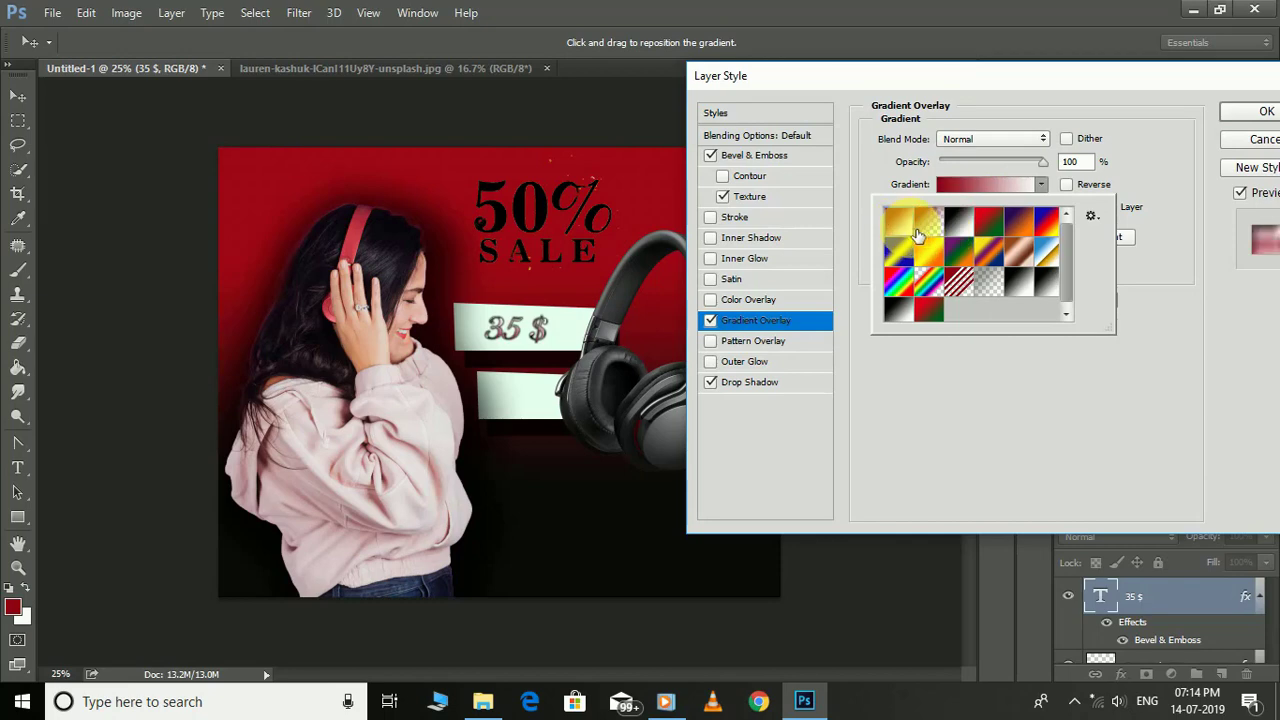
double_click(910, 228)
left_click_drag(1037, 172, 955, 190)
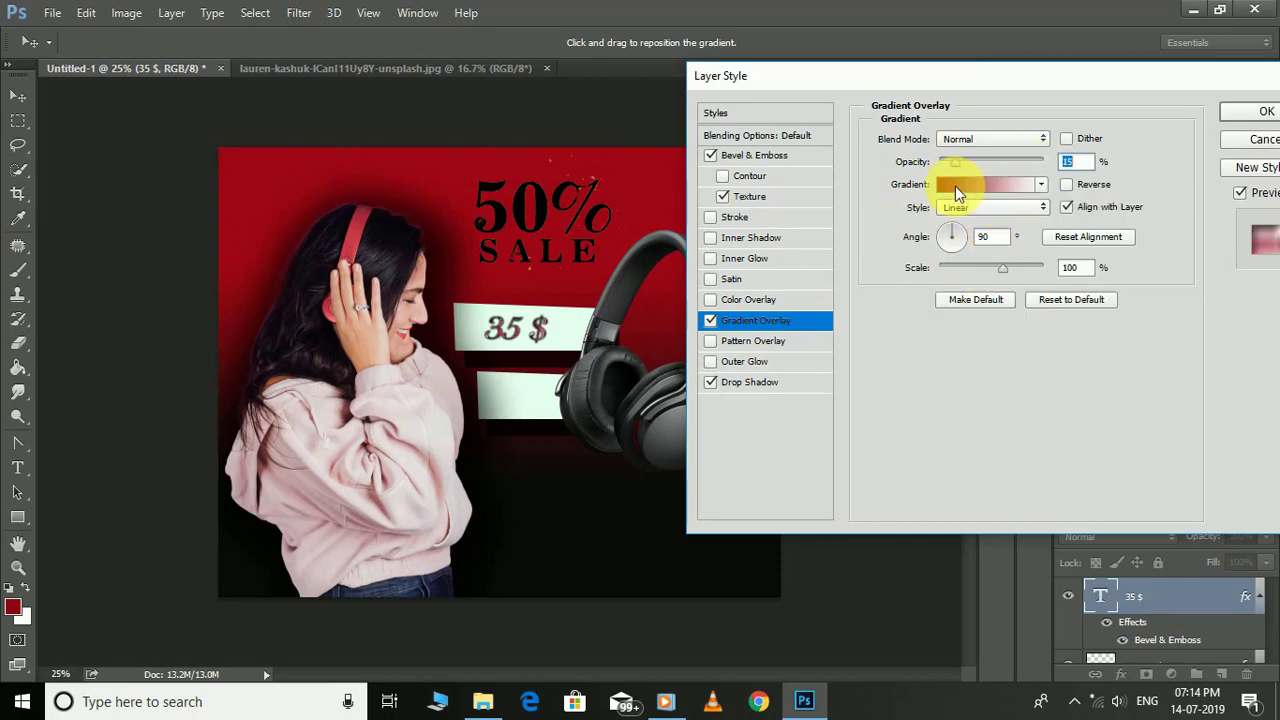
left_click(1266, 111)
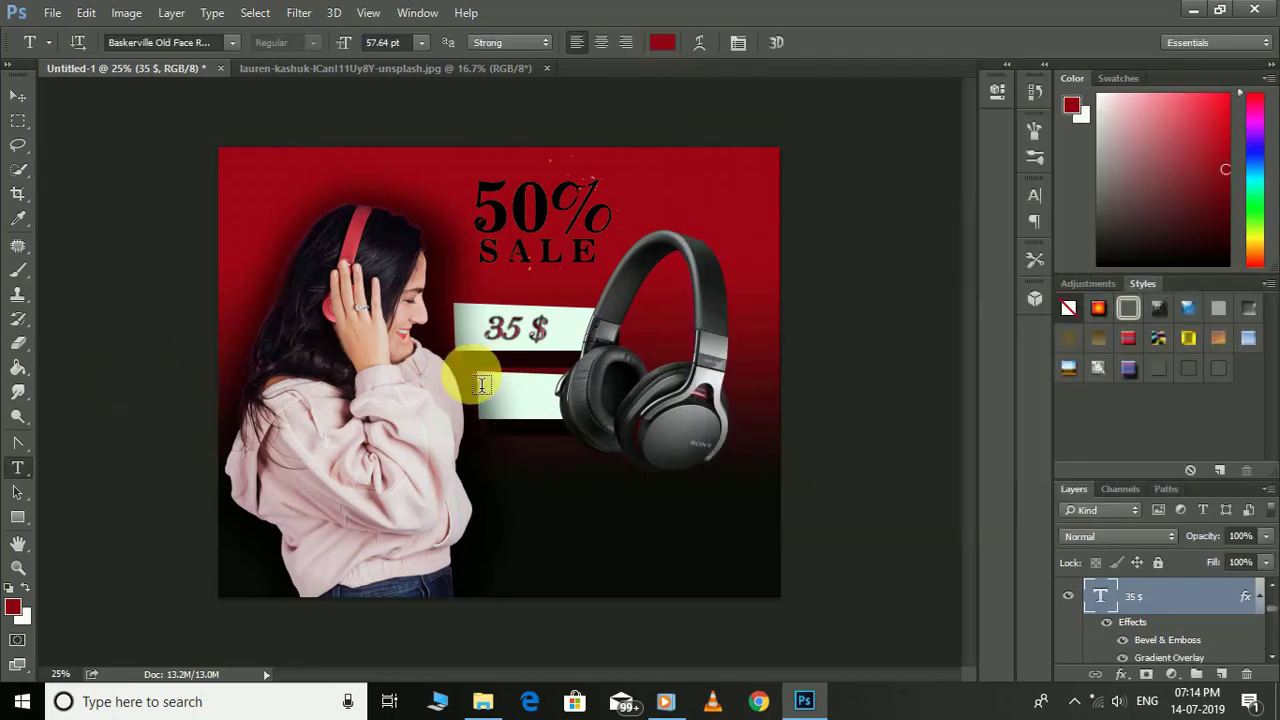
Draw a dark red ellipse about 368 by 152 px over the "35 $" price on the upper label.
left_click(17, 517)
right_click(18, 518)
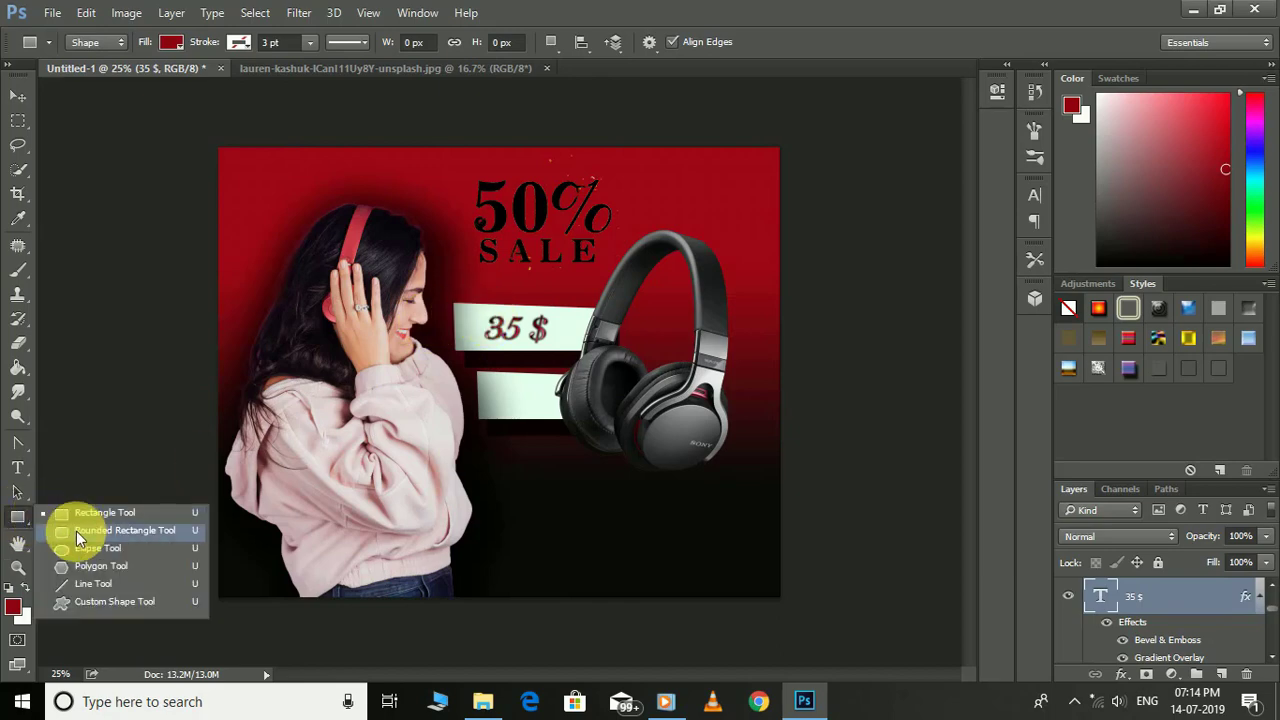
left_click(84, 548)
left_click_drag(474, 313, 572, 352)
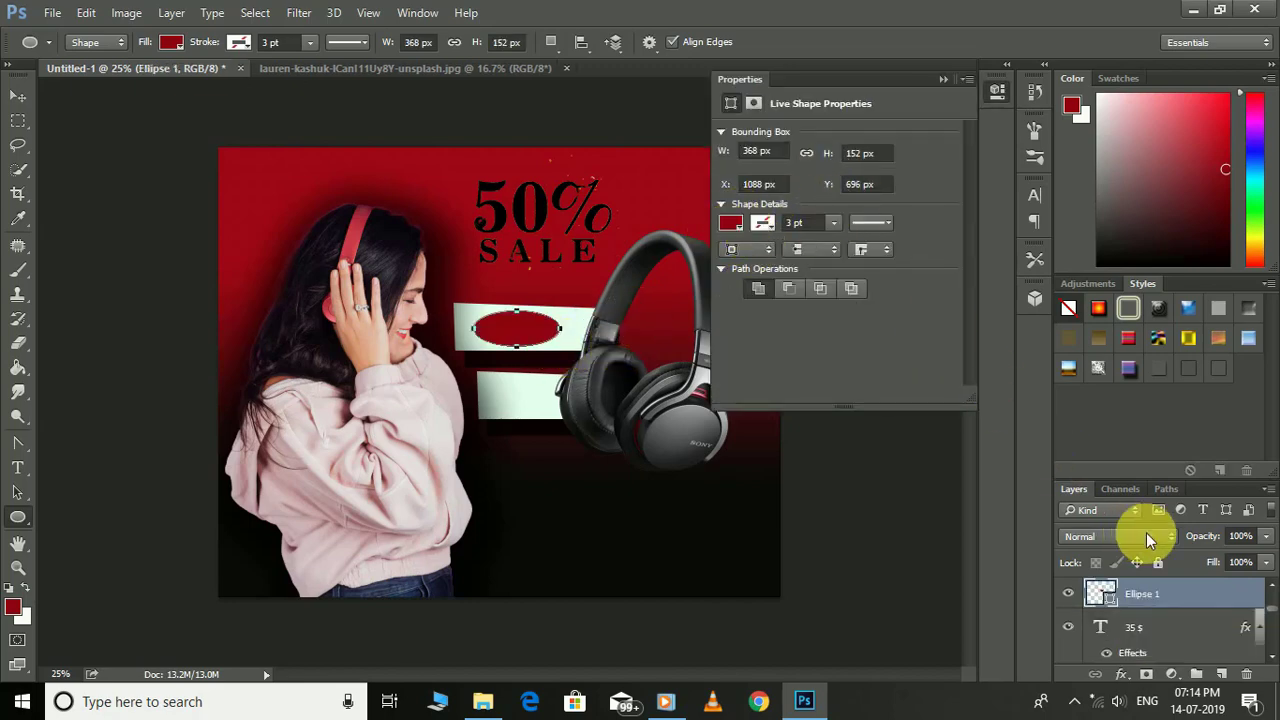
Reduce the ellipse's opacity to 57% and position the price and ellipse so they are centered together.
left_click(1265, 536)
left_click_drag(1266, 560, 1225, 563)
left_click(943, 79)
left_click(18, 96)
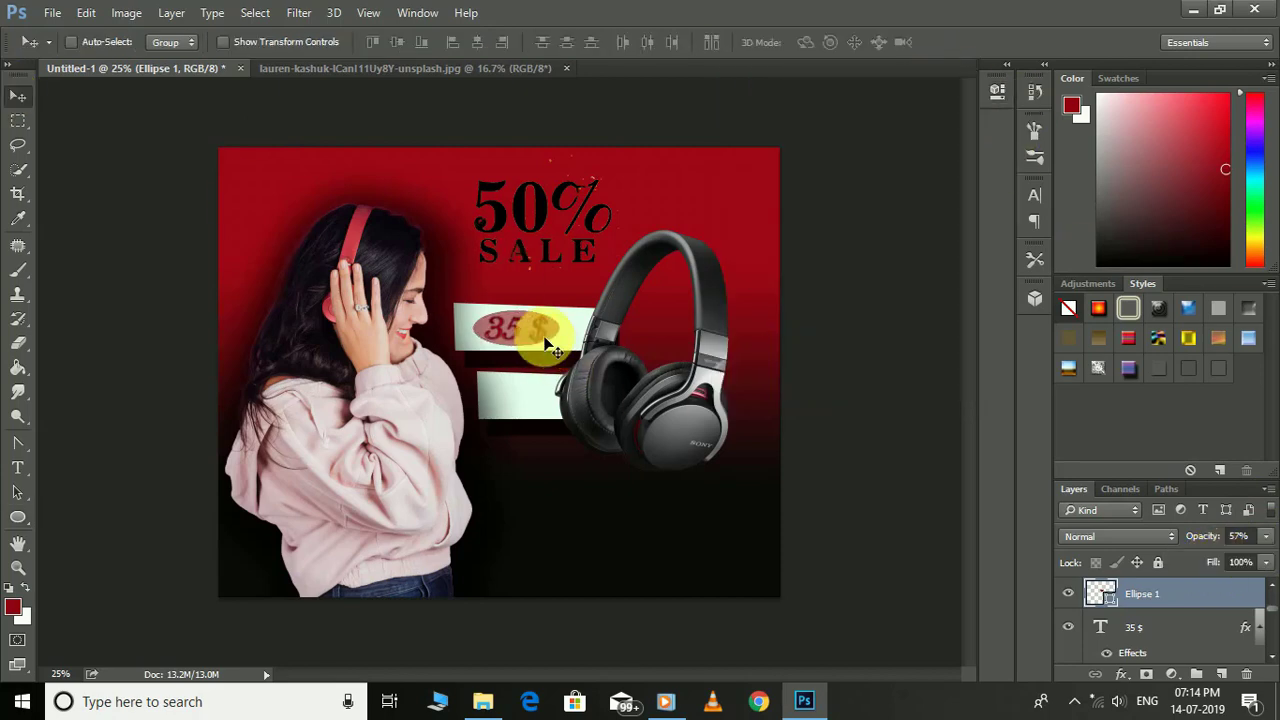
left_click_drag(535, 333, 530, 336)
left_click_drag(524, 347, 520, 344)
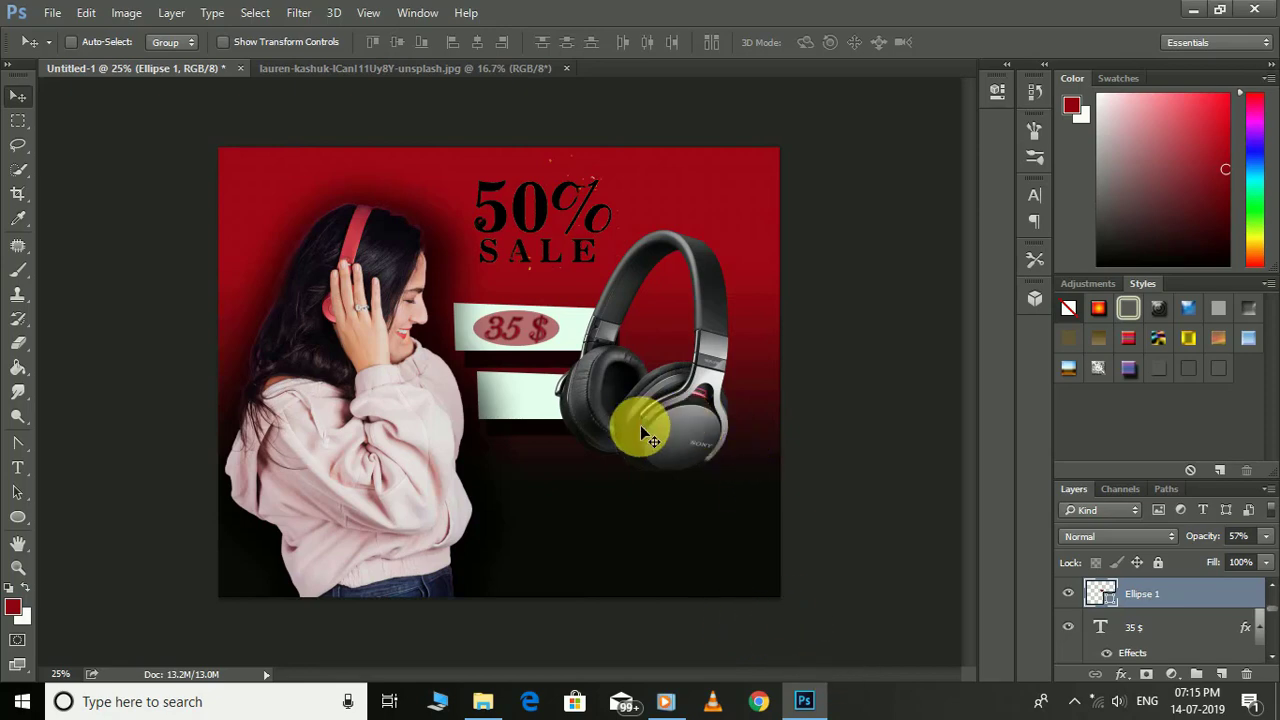
Add the dark red text "SONY" on the lower label and enlarge it to about 63 pt.
left_click(18, 467)
left_click(517, 393)
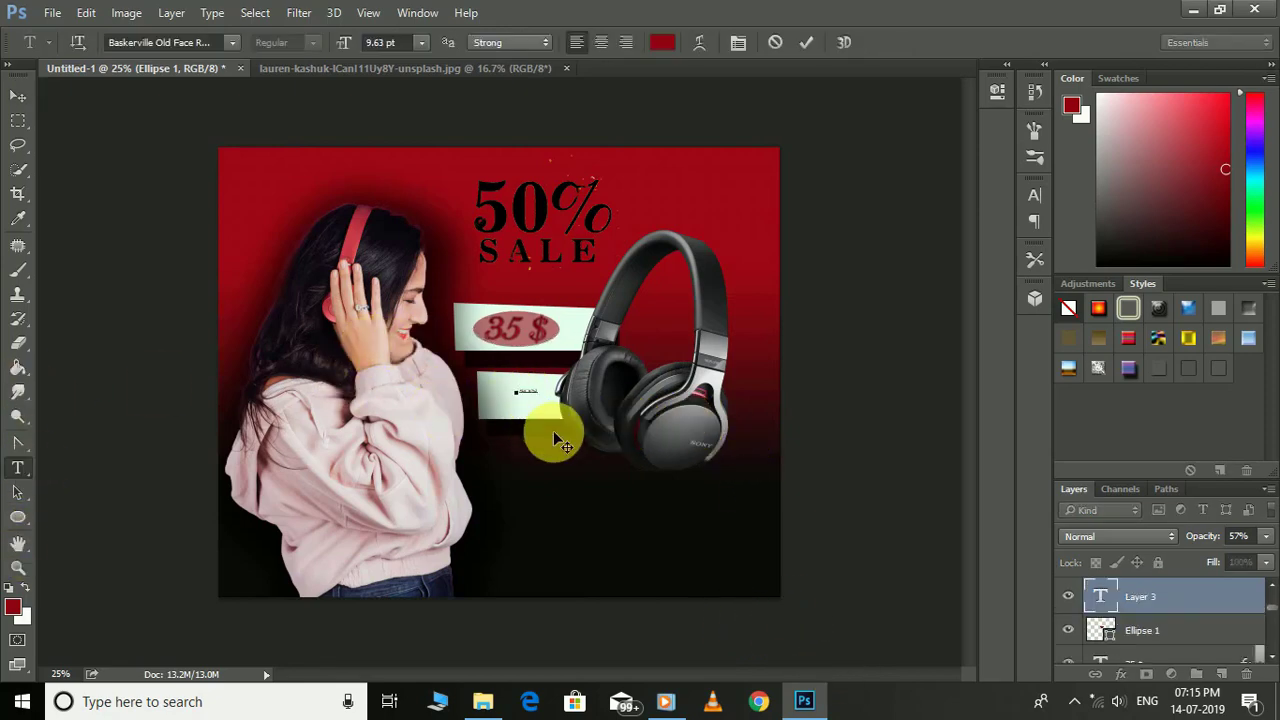
left_click_drag(547, 397, 565, 410)
left_click_drag(528, 399, 495, 390)
left_click_drag(580, 380, 562, 396)
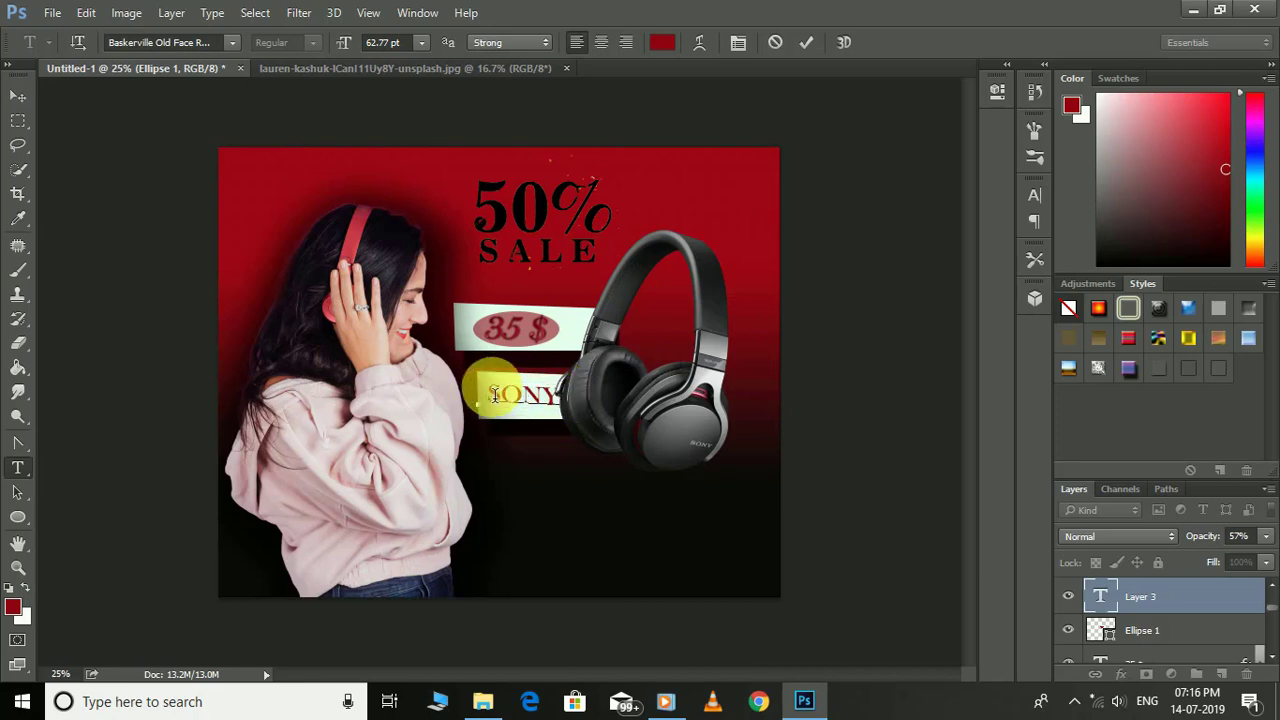
Change the "SONY" text to the Bell MT Regular font and fit it to the lower label at about 62 pt.
left_click(493, 395)
left_click_drag(500, 400, 490, 397)
left_click_drag(585, 393, 556, 412)
left_click(230, 46)
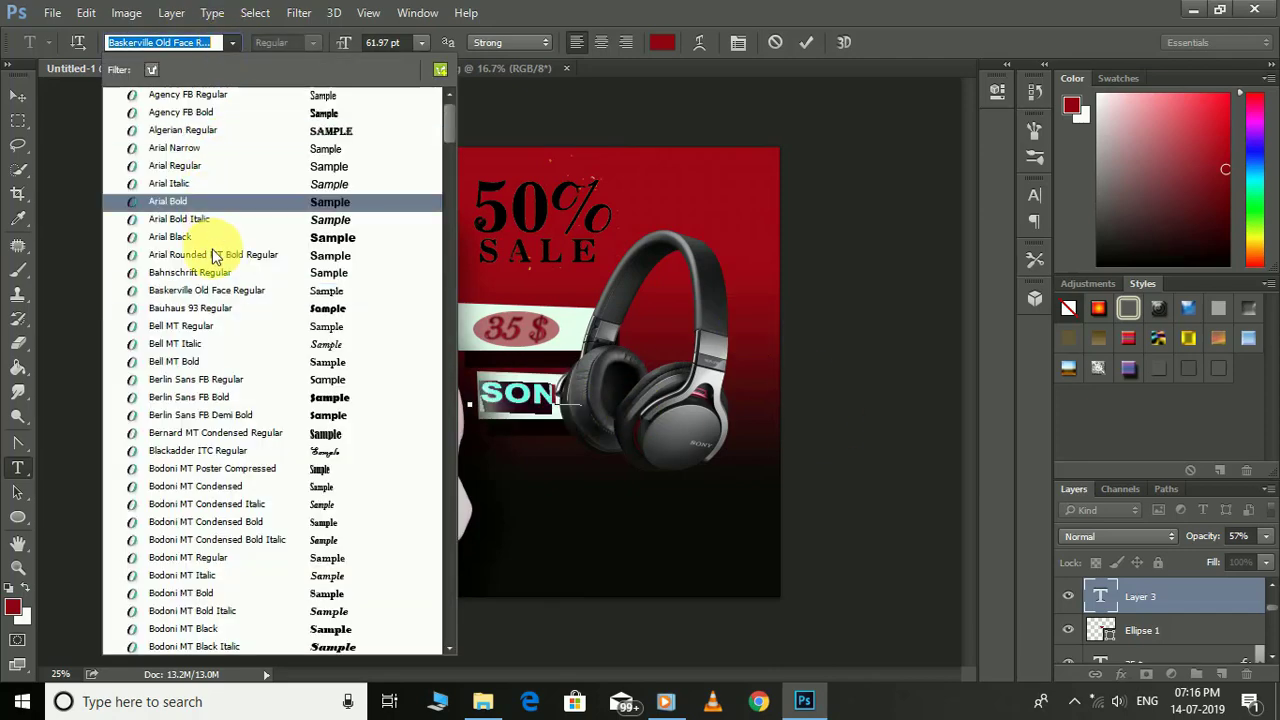
left_click(215, 326)
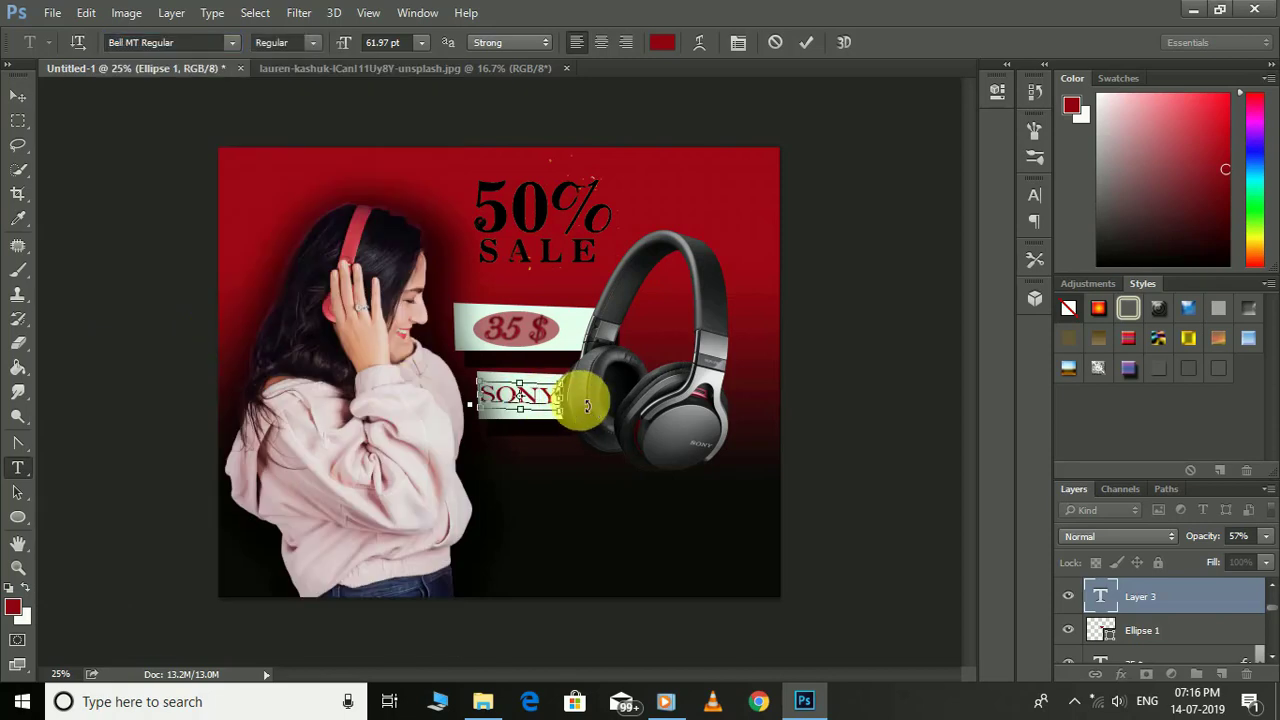
mouse_move(588, 408)
left_mouse_down()
mouse_move(593, 398)
mouse_move(595, 411)
left_mouse_up()
left_click_drag(483, 400, 535, 405)
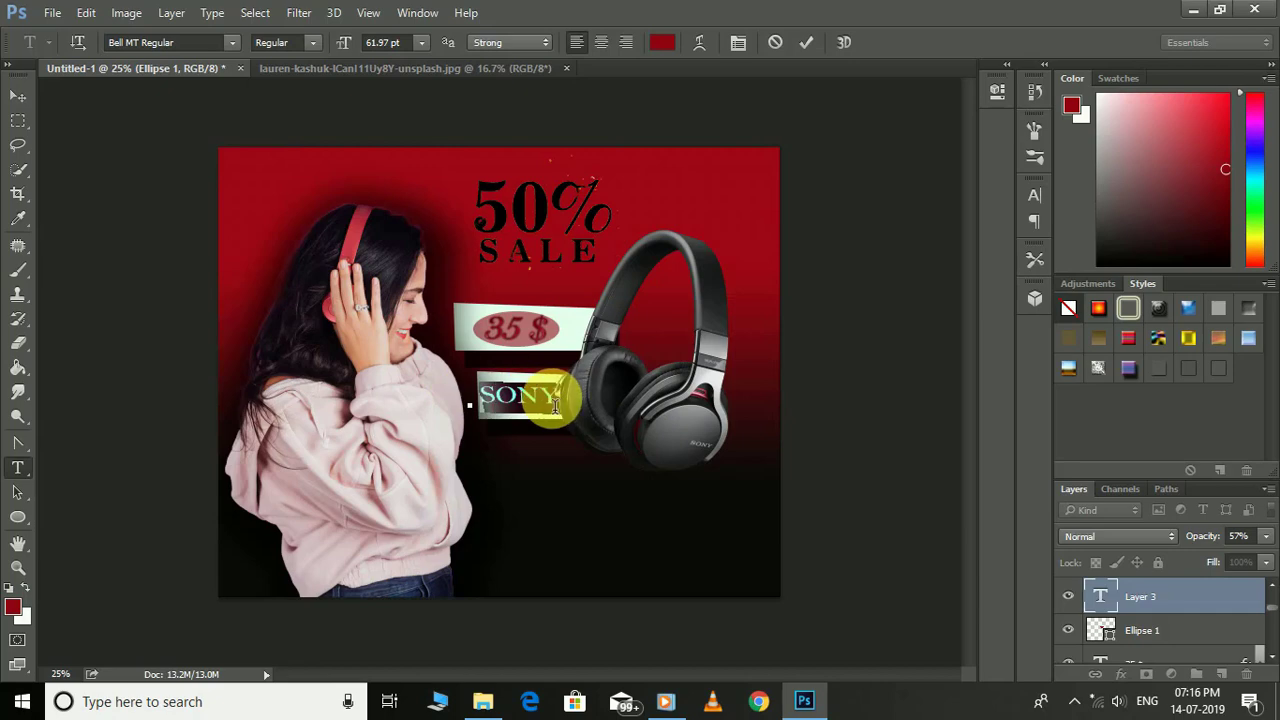
Give the "SONY" text a Multiply drop shadow with a distance of 14 px and a spread of about 16%.
left_click(1227, 603)
double_click(1222, 600)
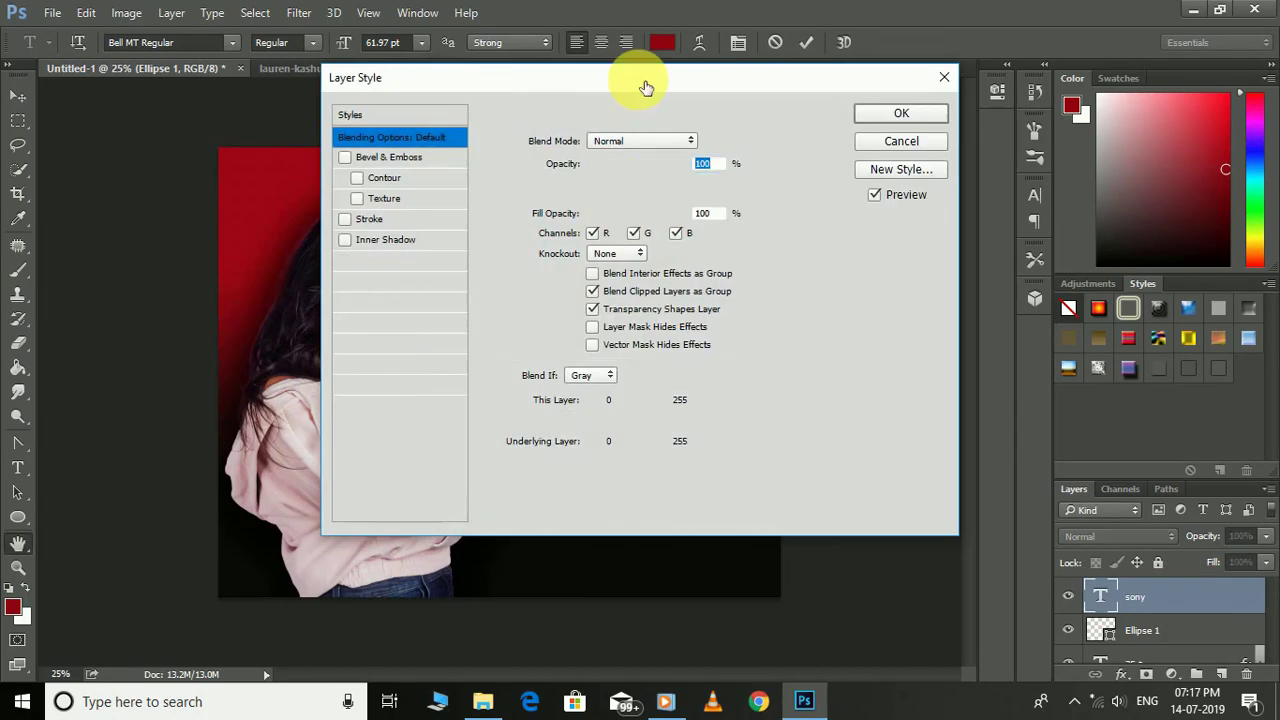
left_click_drag(646, 60, 1013, 59)
left_click(746, 362)
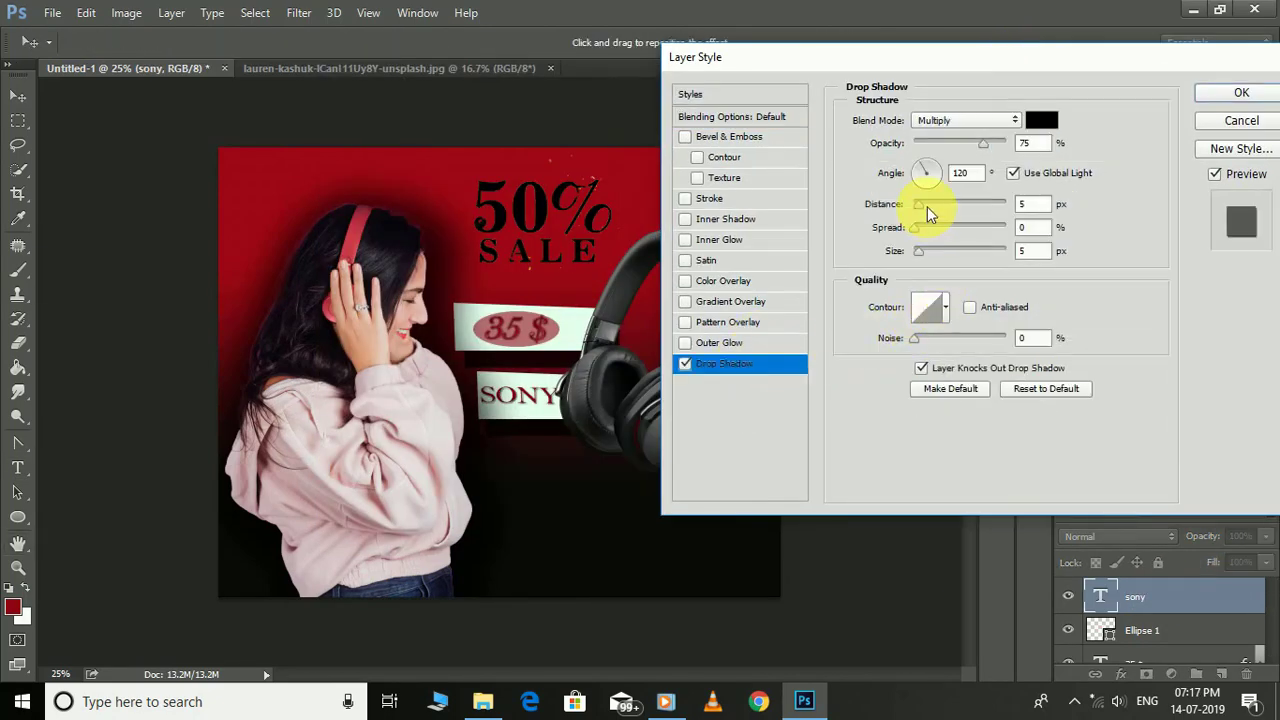
left_click_drag(927, 206, 935, 234)
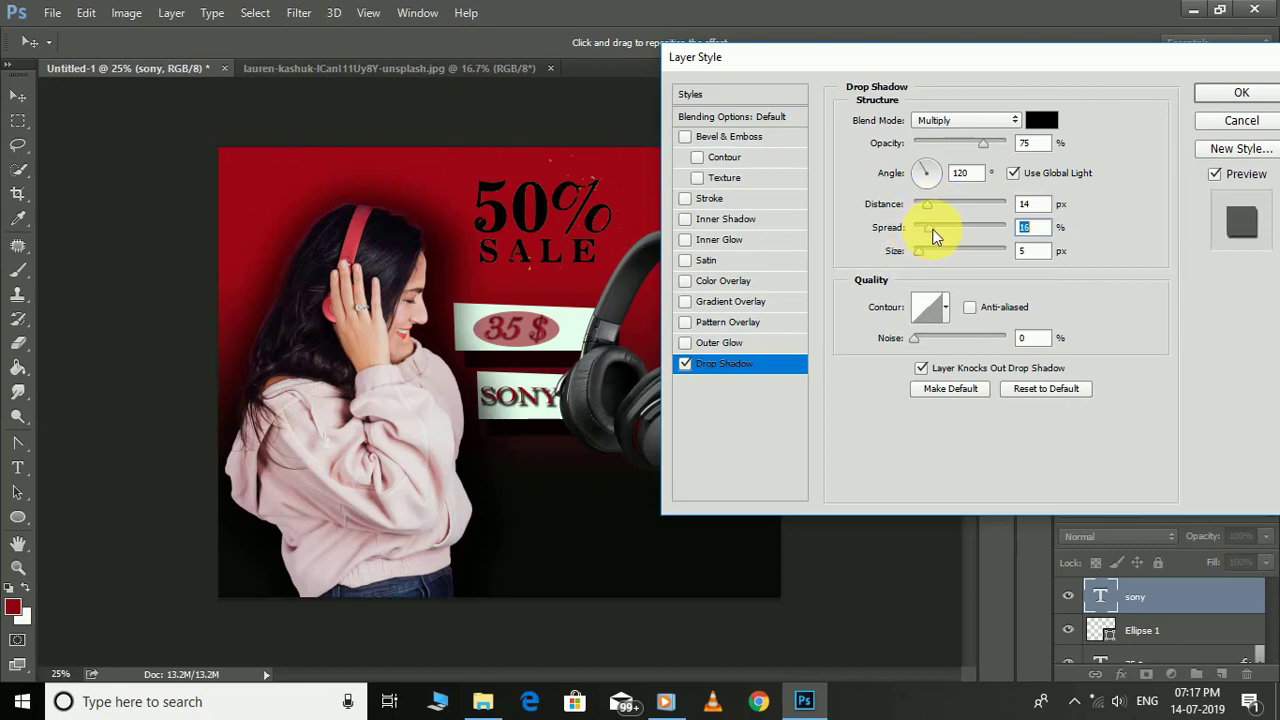
key("Up")
key("Up")
key("Up")
key("Tab")
key("Up")
key("Up")
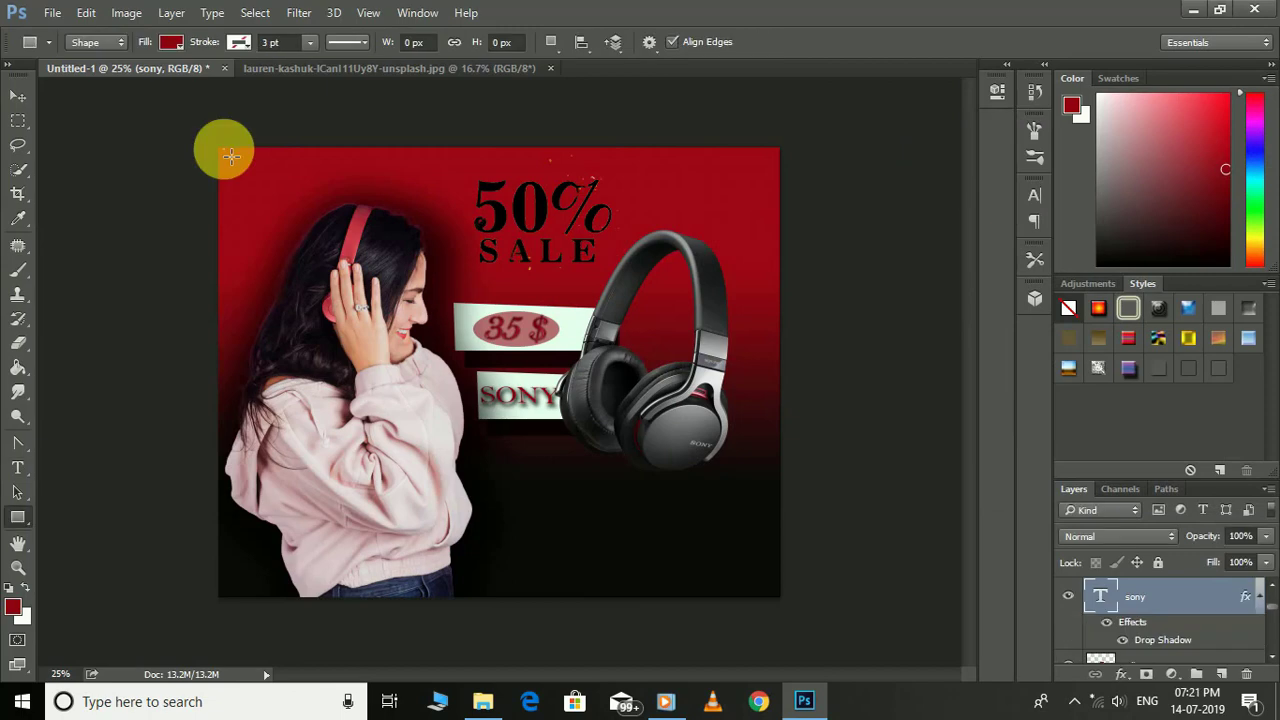
Draw a white rectangle about 1028 by 192 px and align it with the poster's upper-left corner.
left_click_drag(223, 149, 470, 200)
left_click(731, 195)
left_click(804, 294)
left_click_drag(471, 201, 418, 180)
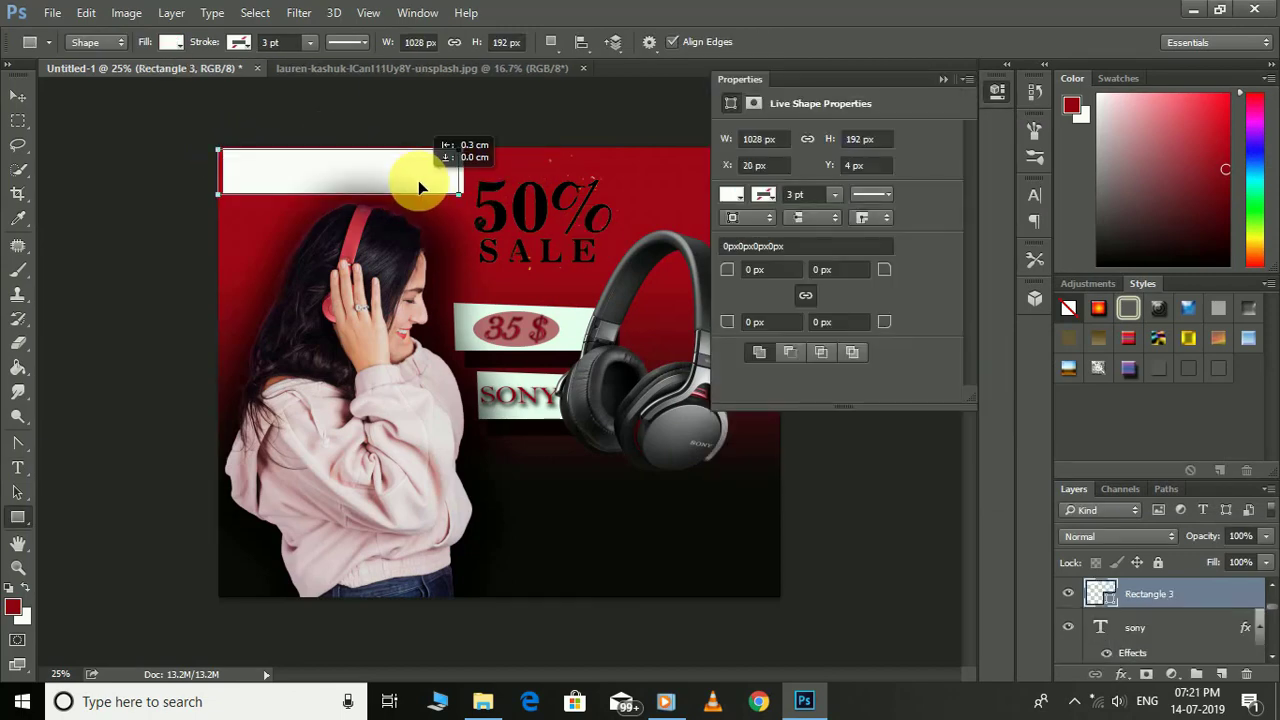
left_click(941, 80)
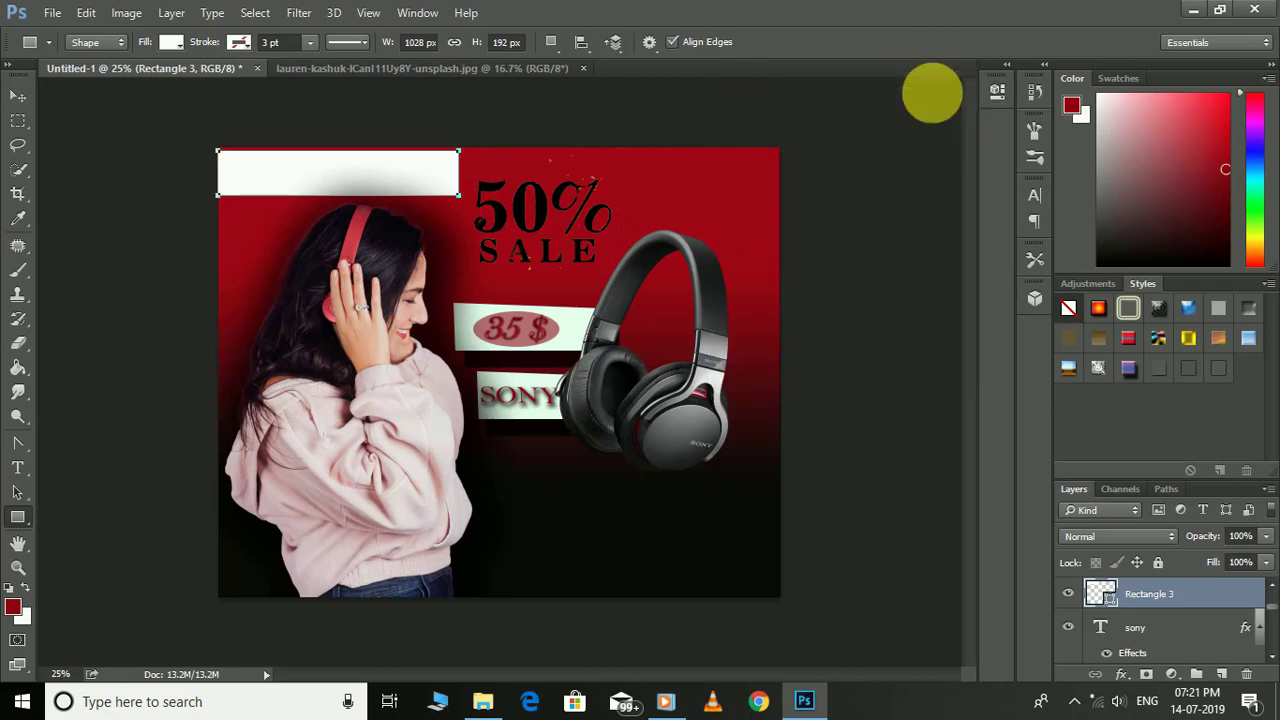
Add a Multiply drop shadow to the white rectangle with distance about 67 px, spread 2% and size 5 px.
double_click(1212, 592)
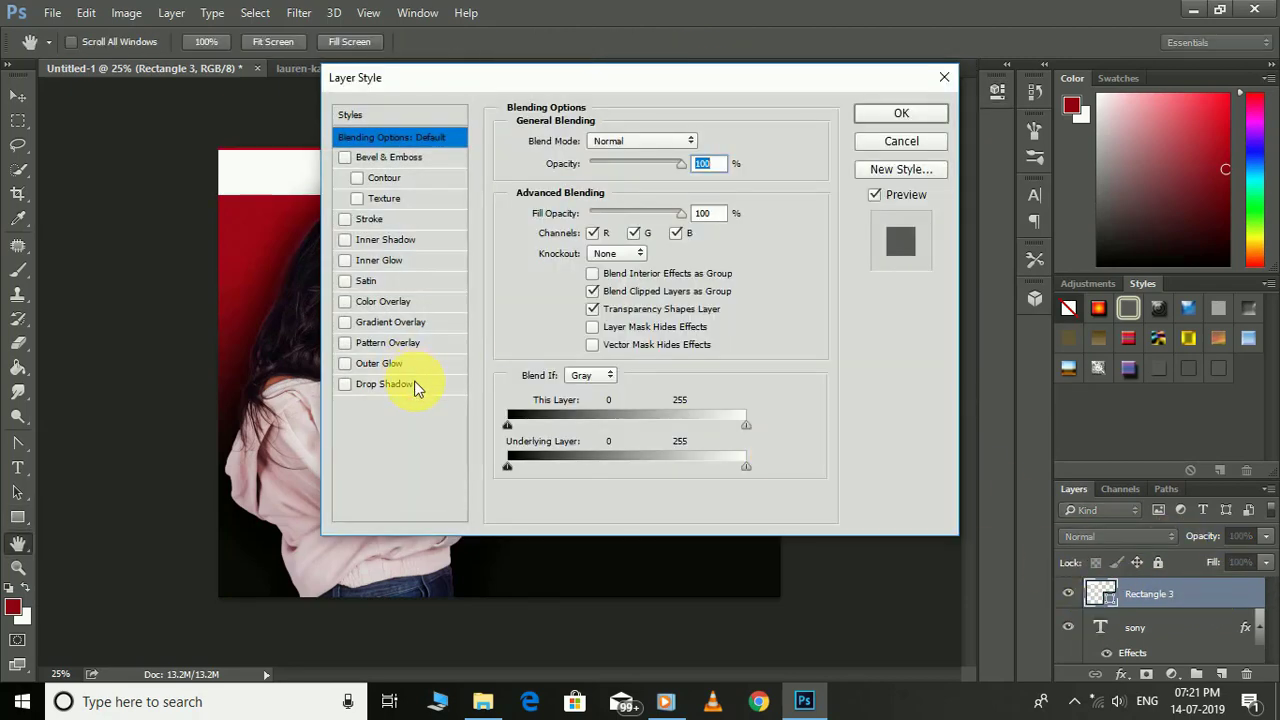
left_click(400, 384)
left_click_drag(622, 85, 794, 63)
left_click(779, 204)
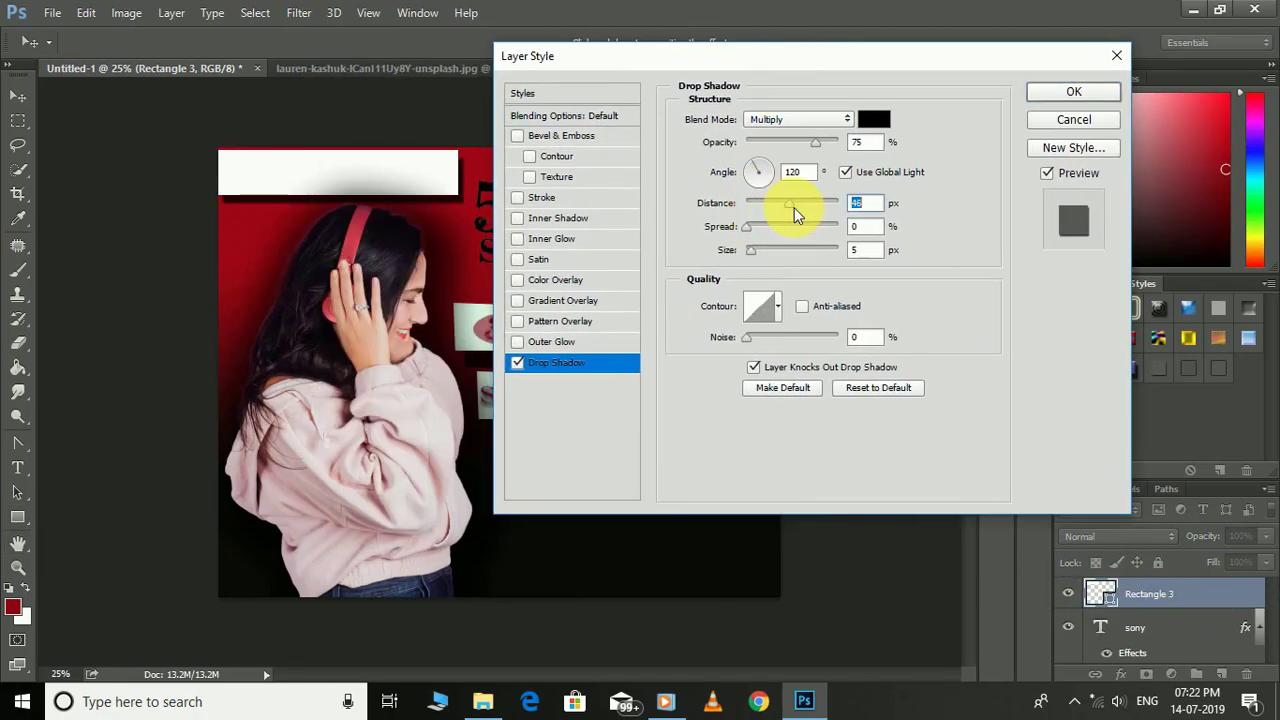
left_click_drag(794, 207, 796, 207)
left_click(770, 228)
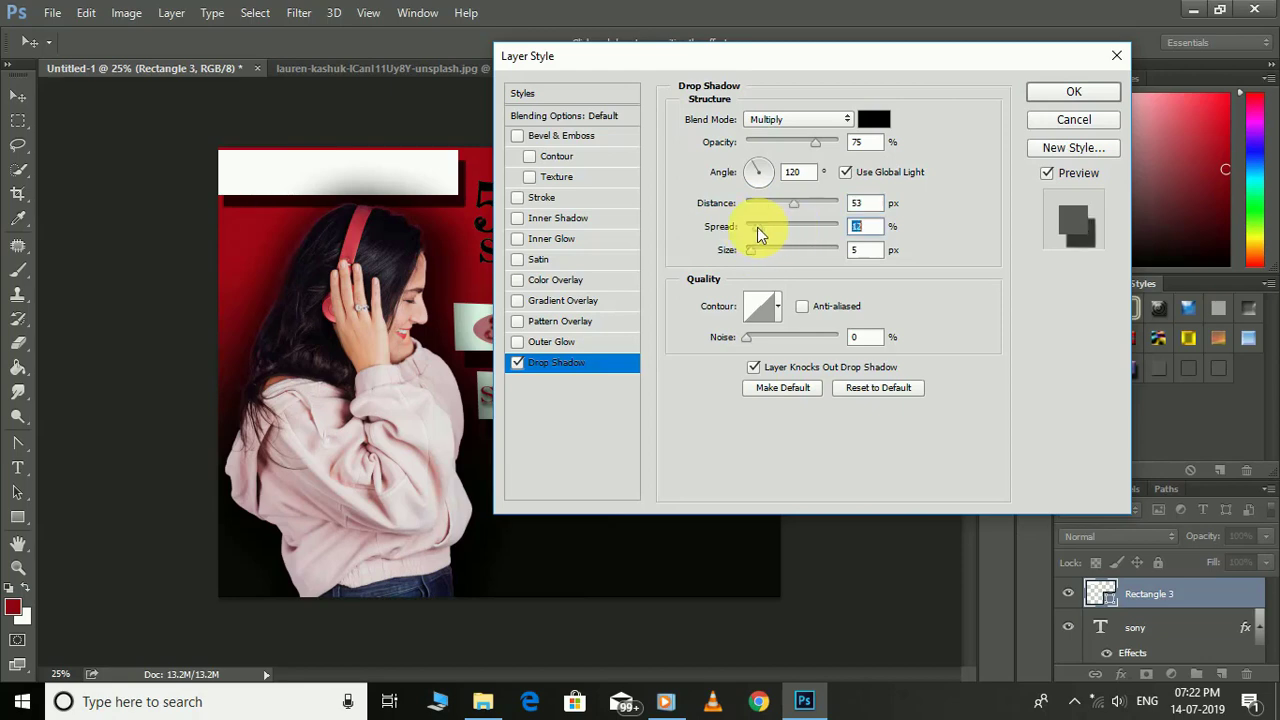
left_click_drag(805, 230, 798, 205)
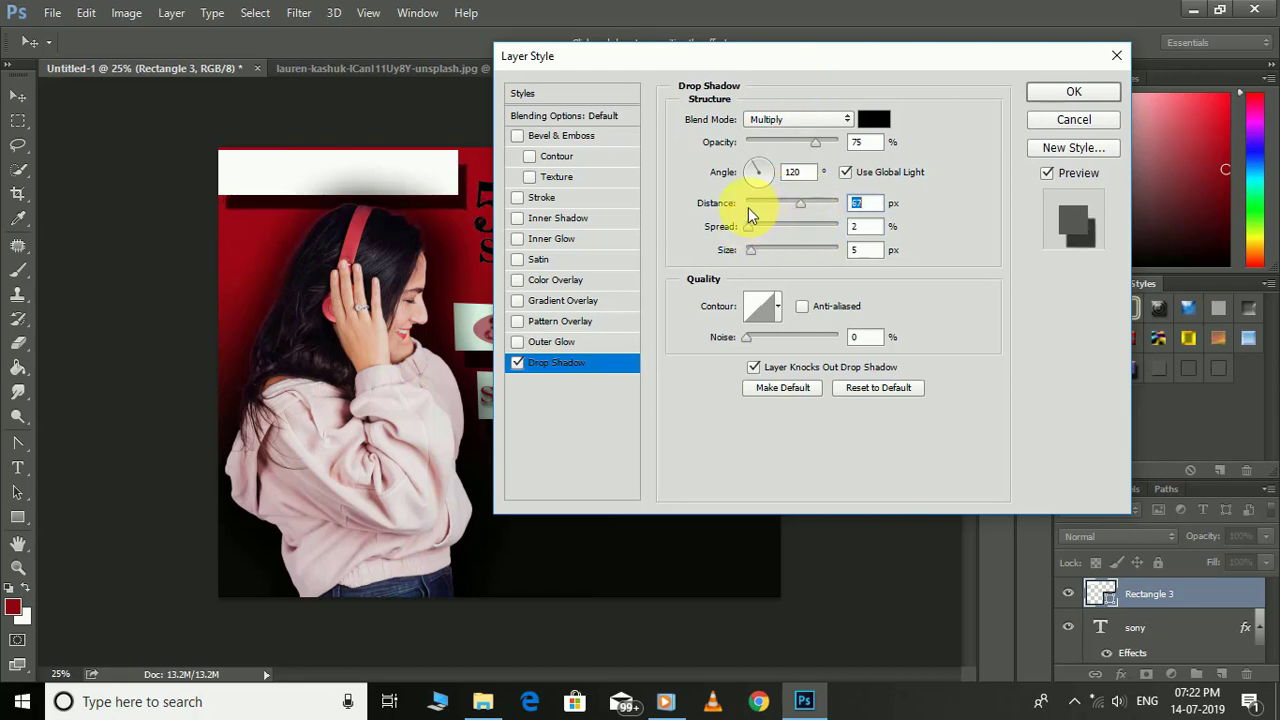
Enable a Screen outer glow at 75% opacity and 5 px size on the white rectangle, without pattern or color overlay.
left_click(553, 342)
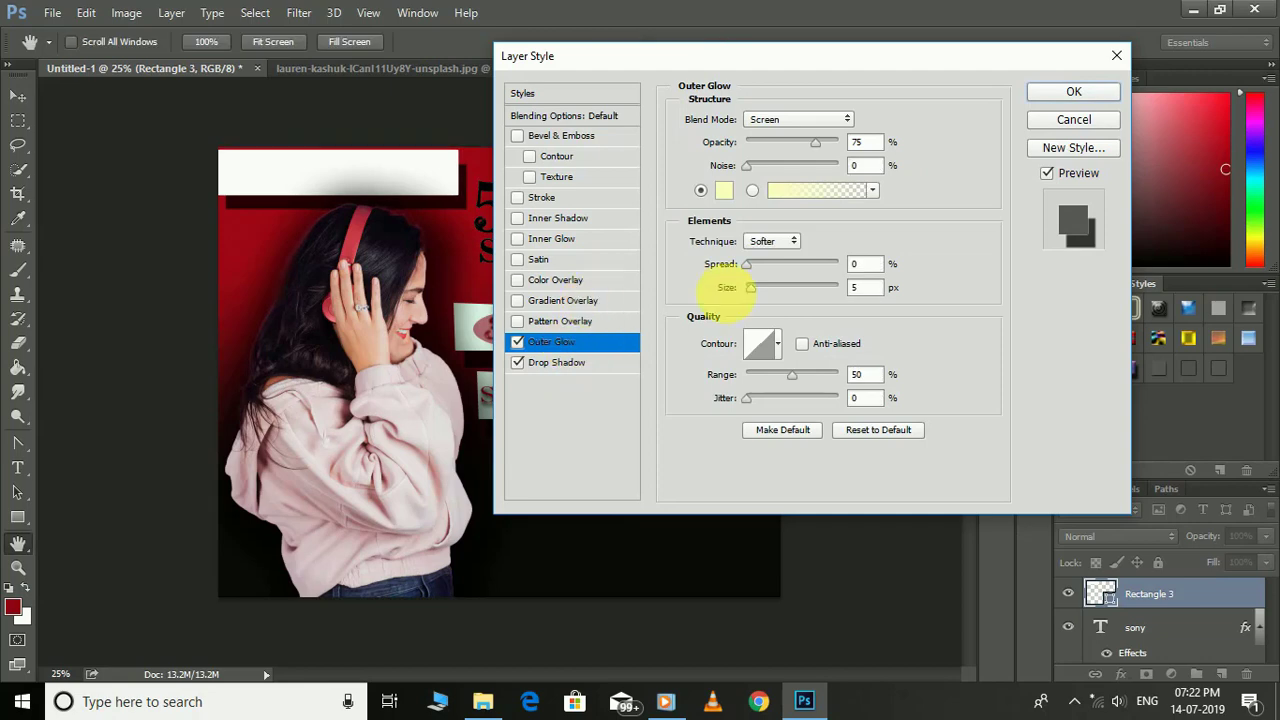
left_click(517, 321)
left_click(517, 321)
left_click(517, 280)
left_click(518, 281)
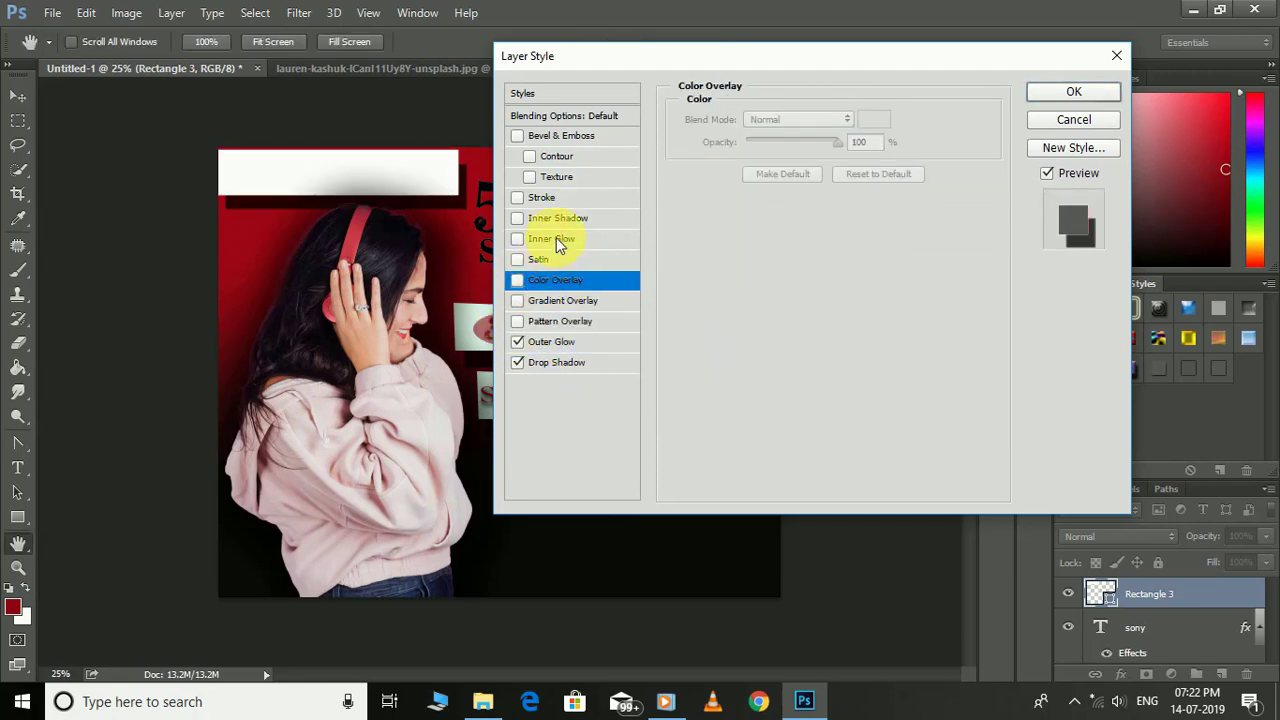
Add an inner glow, a 3 px black outside stroke and a bevel texture at 33% scale to the white rectangle.
left_click(556, 240)
left_click(579, 198)
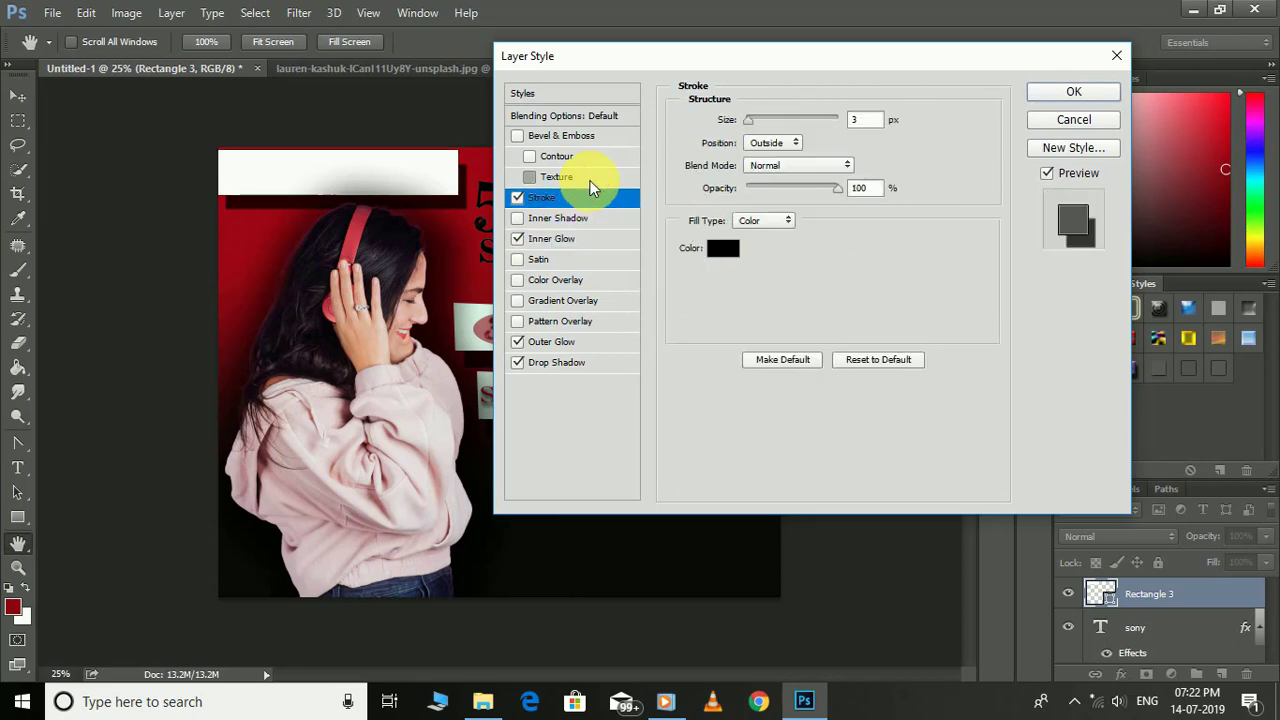
left_click(558, 177)
left_click_drag(763, 180, 733, 187)
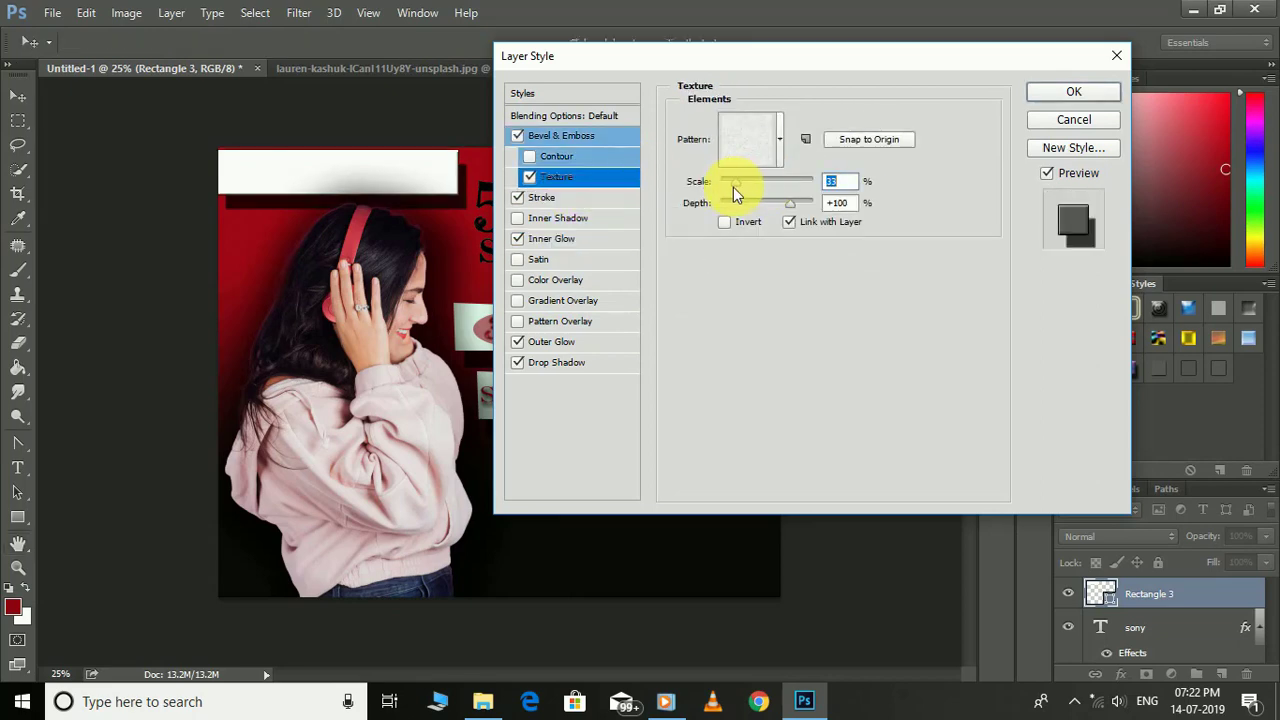
left_click(1073, 91)
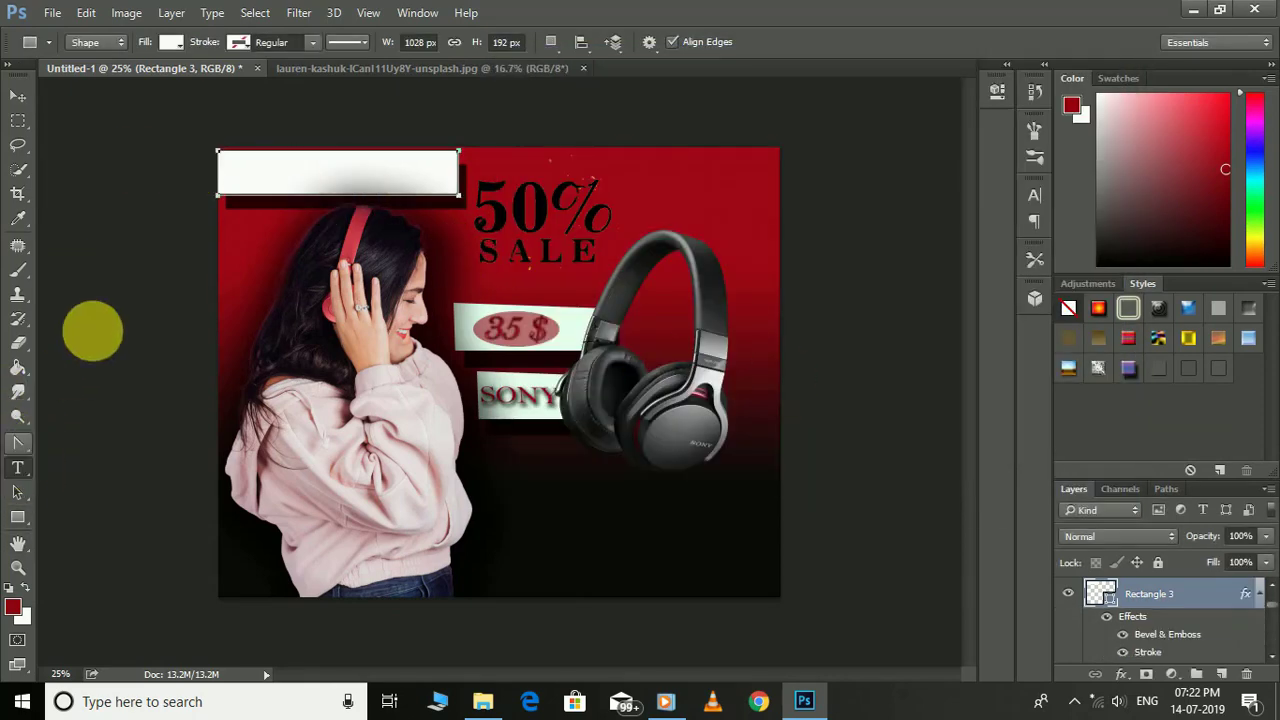
Add the black heading "SONY HEADPHONE" and scale it to fill the white rectangle's width.
key("t")
left_click(264, 184)
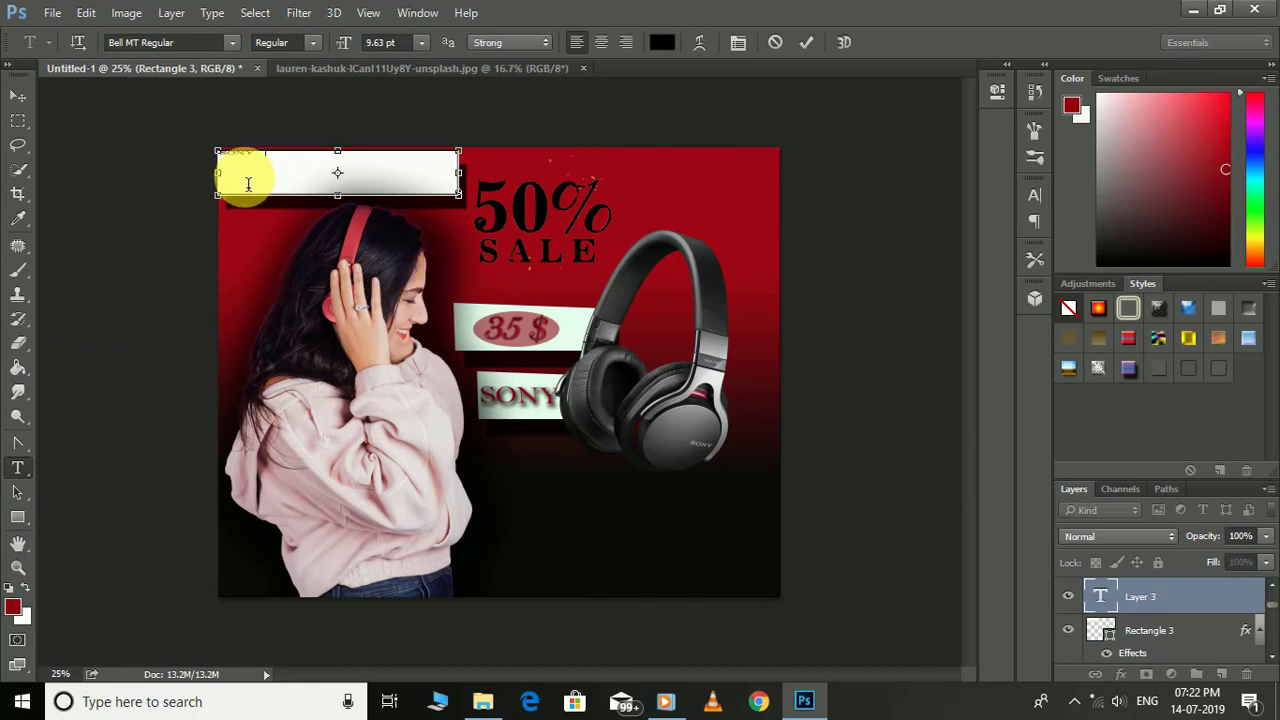
type("SONY HEADPHONES")
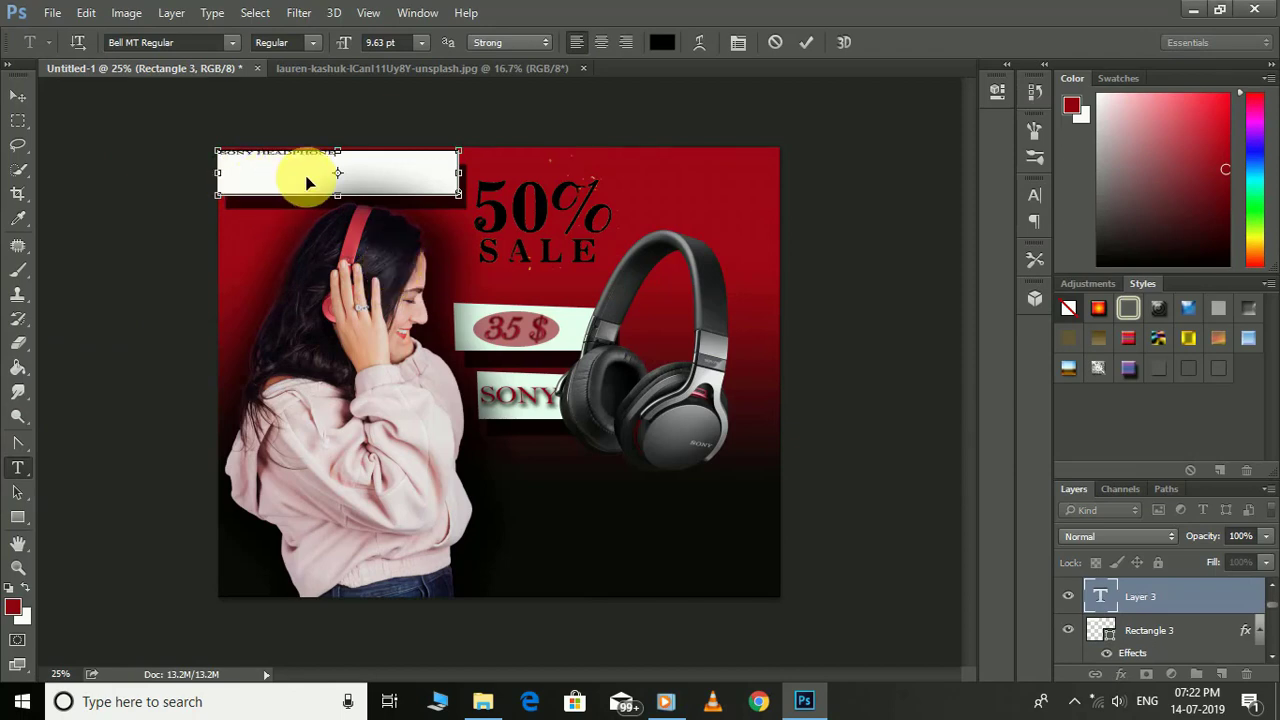
mouse_move(340, 160)
left_mouse_down()
mouse_move(314, 157)
mouse_move(329, 171)
left_mouse_up()
Add the white tagline "FEEL COMFORT IN EVERY MOMENT" below the headphones at about 37 pt in Bell MT Regular.
left_click(516, 500)
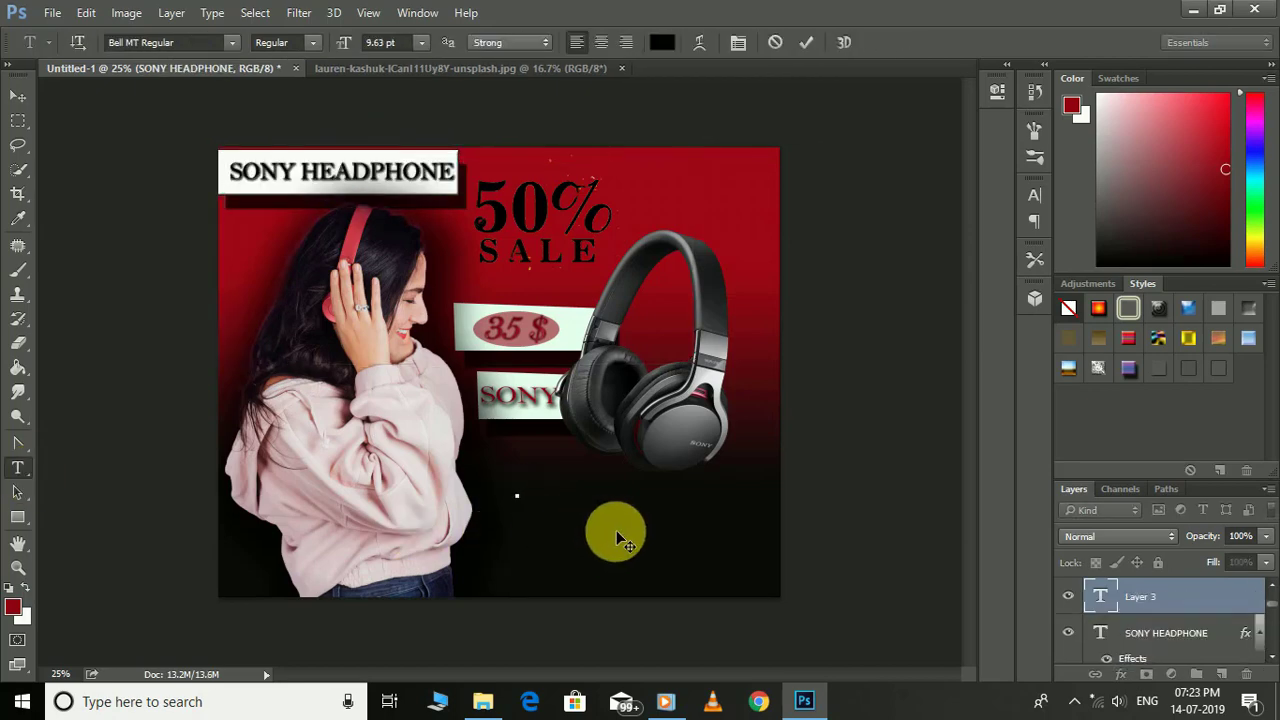
type("www.sony.comsony headphone sale")
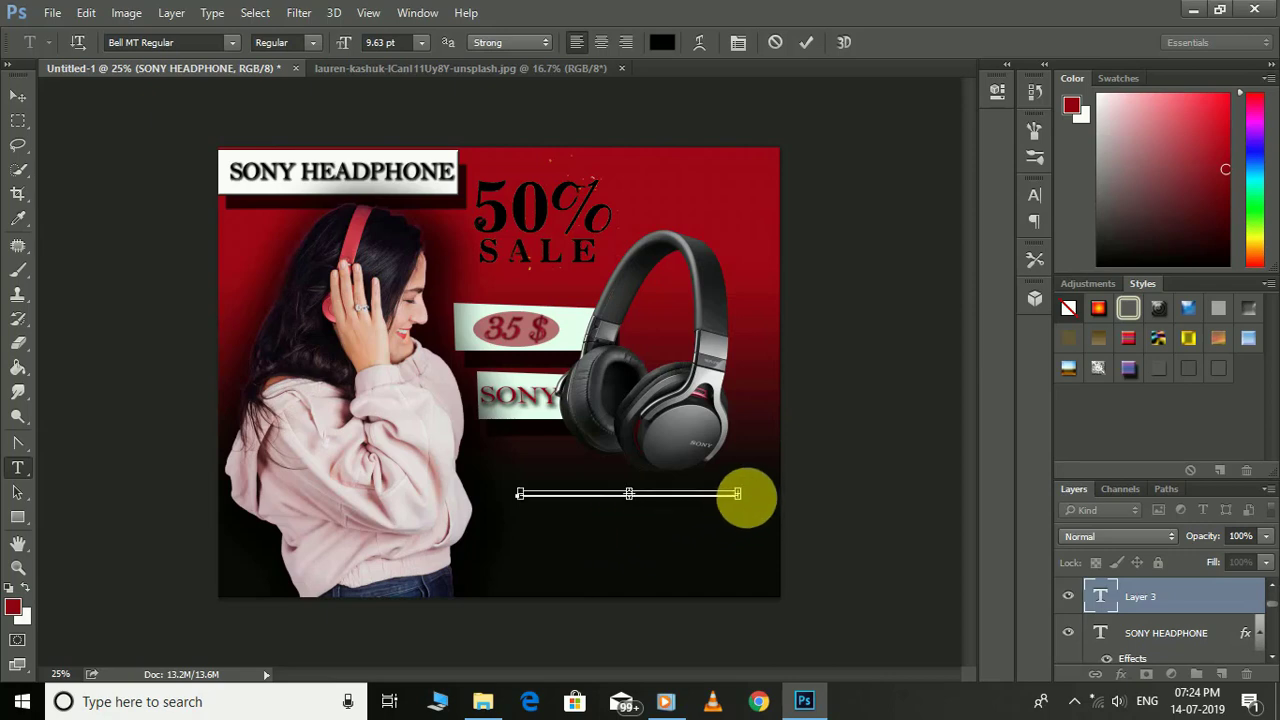
left_click_drag(739, 497, 751, 535)
Give the tagline a Multiply drop shadow with distance 43 px, spread 26% and size 5 px.
double_click(1190, 598)
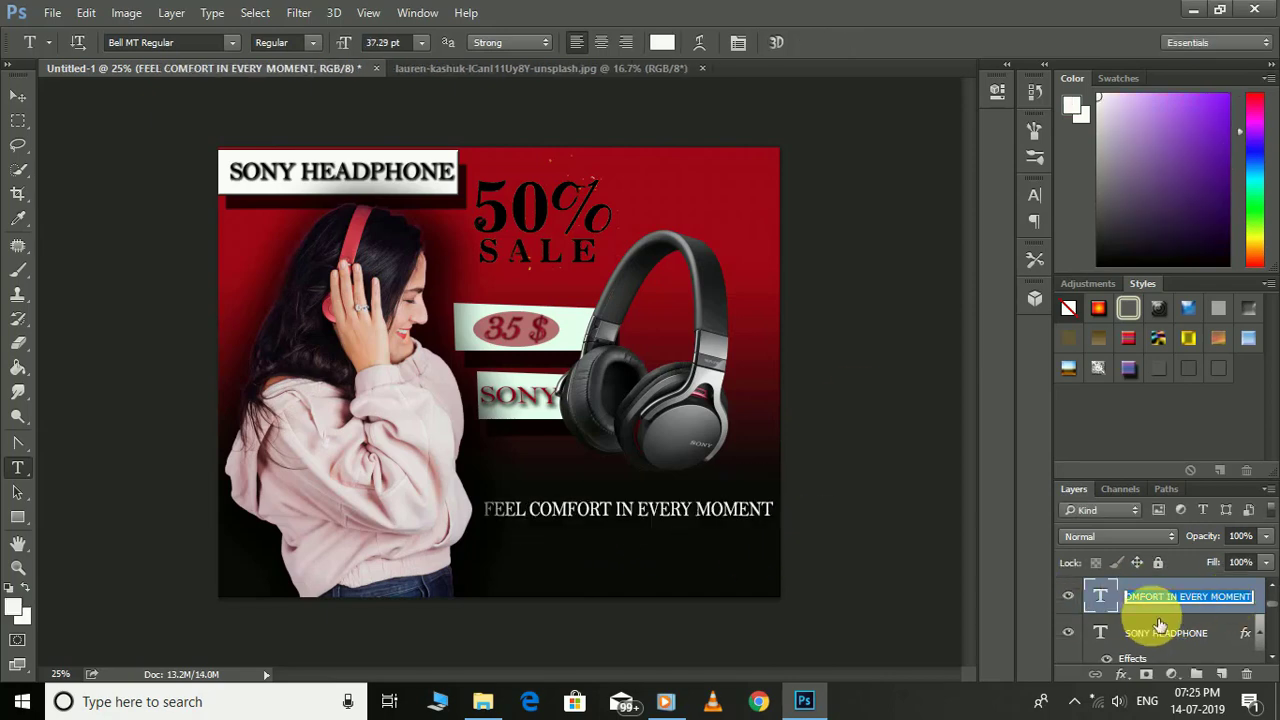
double_click(1240, 592)
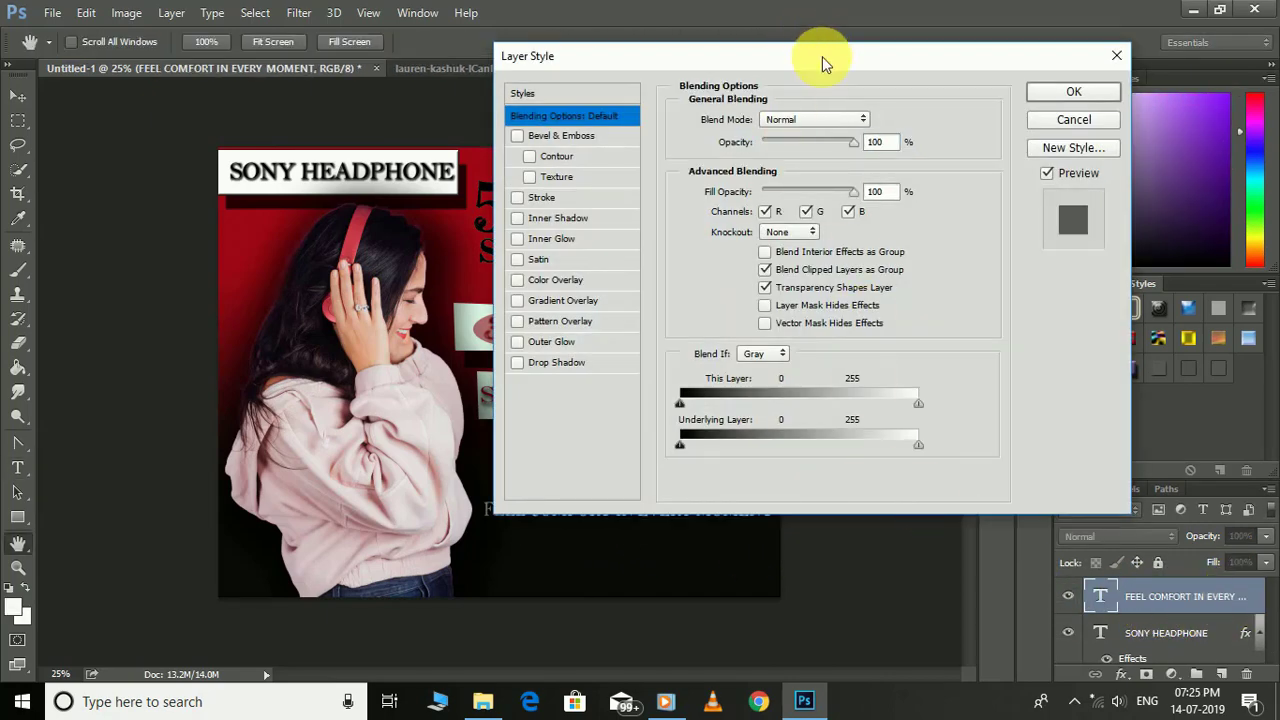
left_click_drag(822, 56, 870, 50)
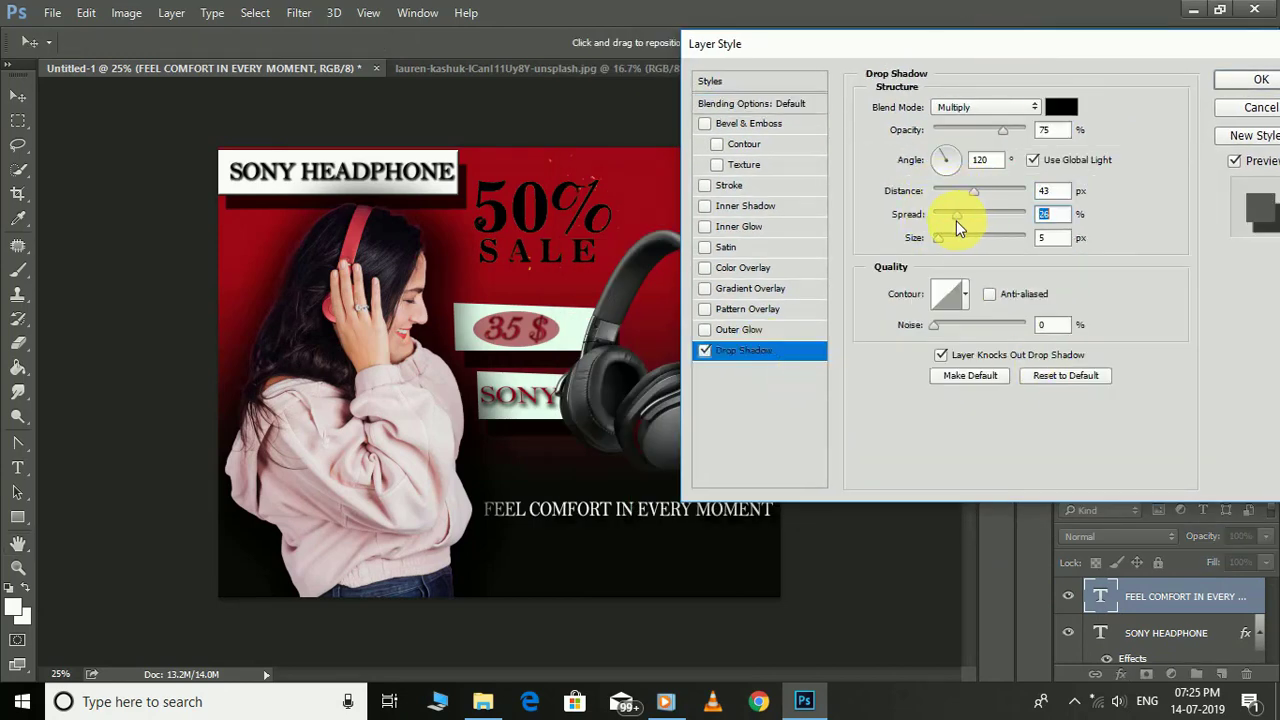
left_click(1260, 80)
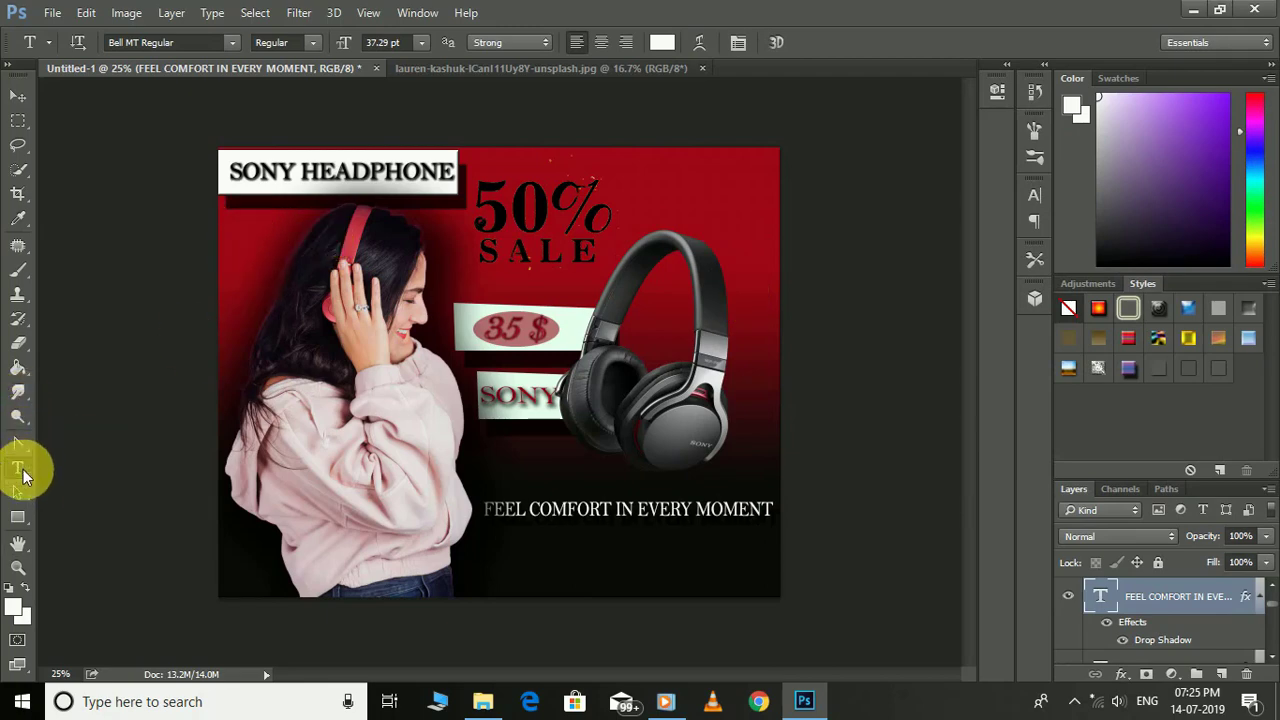
Draw a flat white ellipse of about 584 by 156 px below the tagline.
left_click(18, 518)
right_click(20, 520)
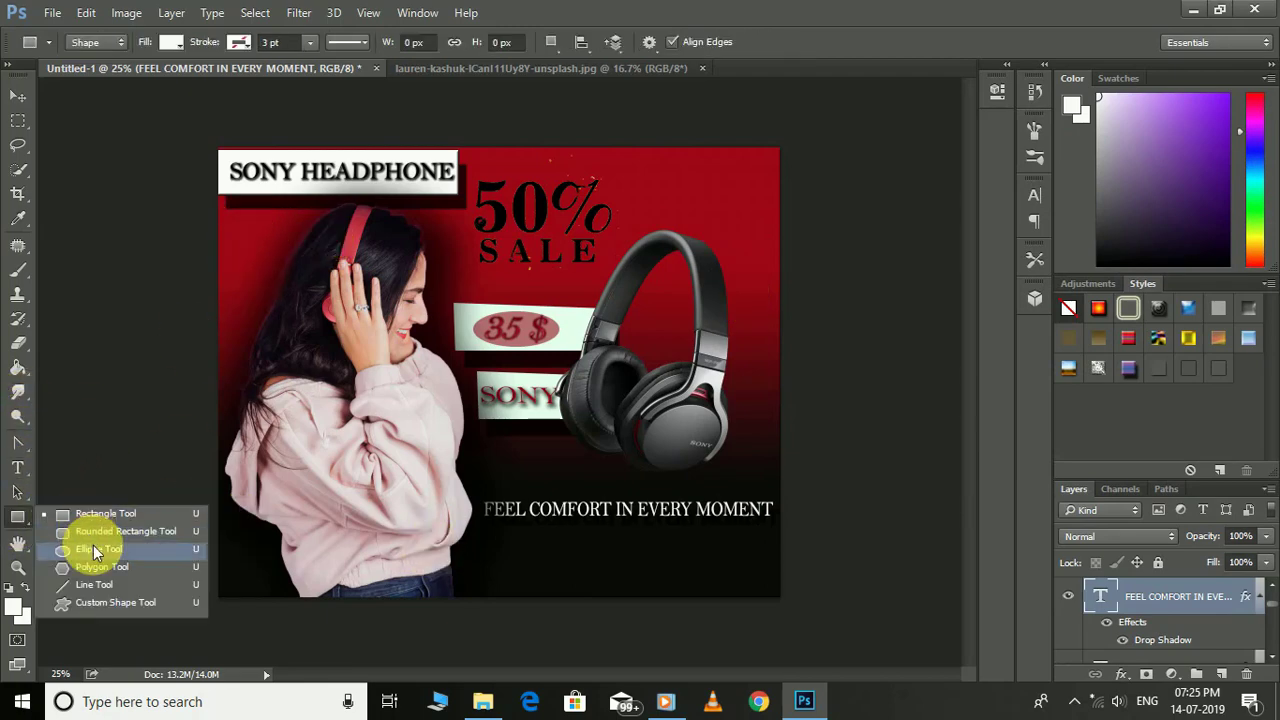
left_click(93, 549)
left_click_drag(484, 548, 622, 585)
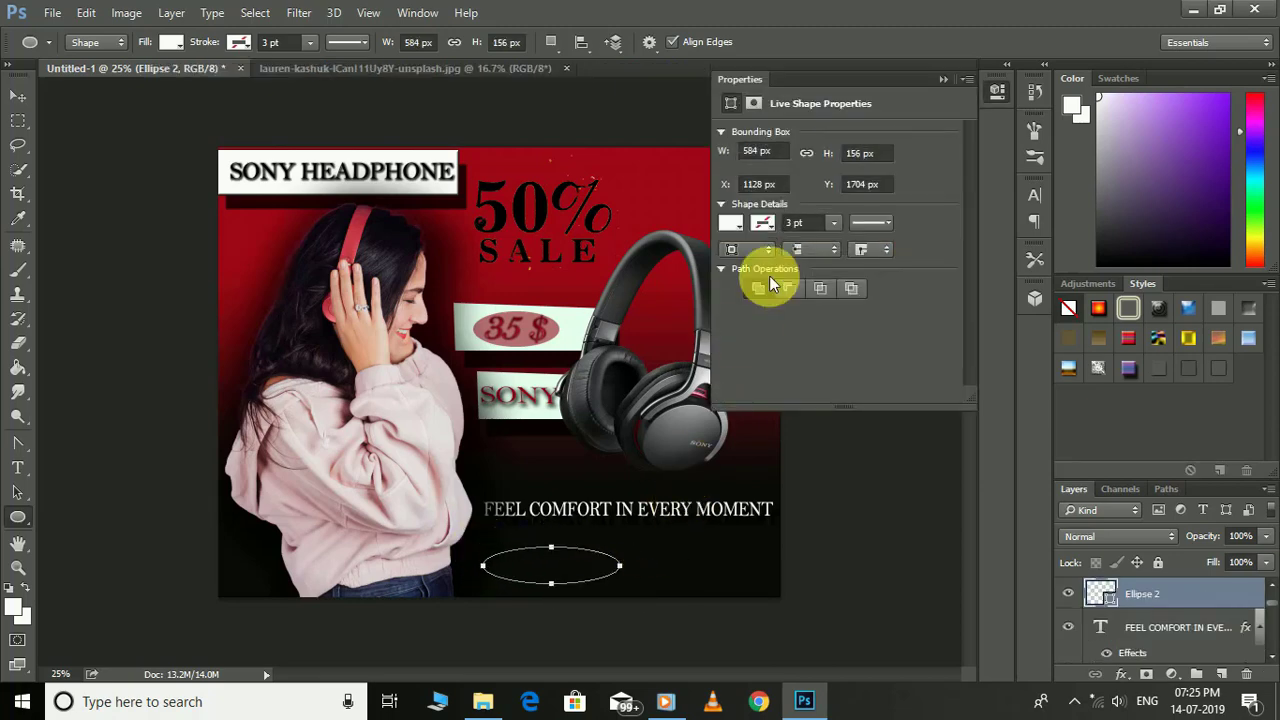
Fill the ellipse with the red-to-green preset as a linear gradient at 90 degrees.
left_click(729, 222)
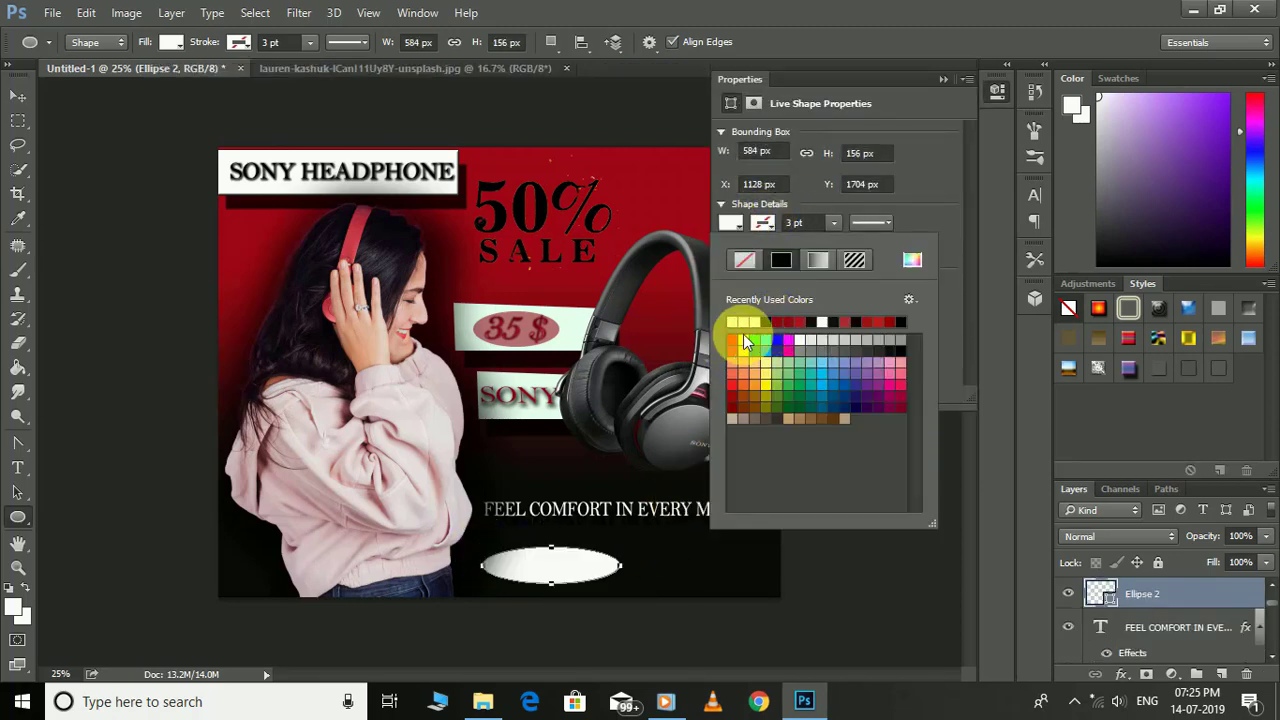
left_click(733, 341)
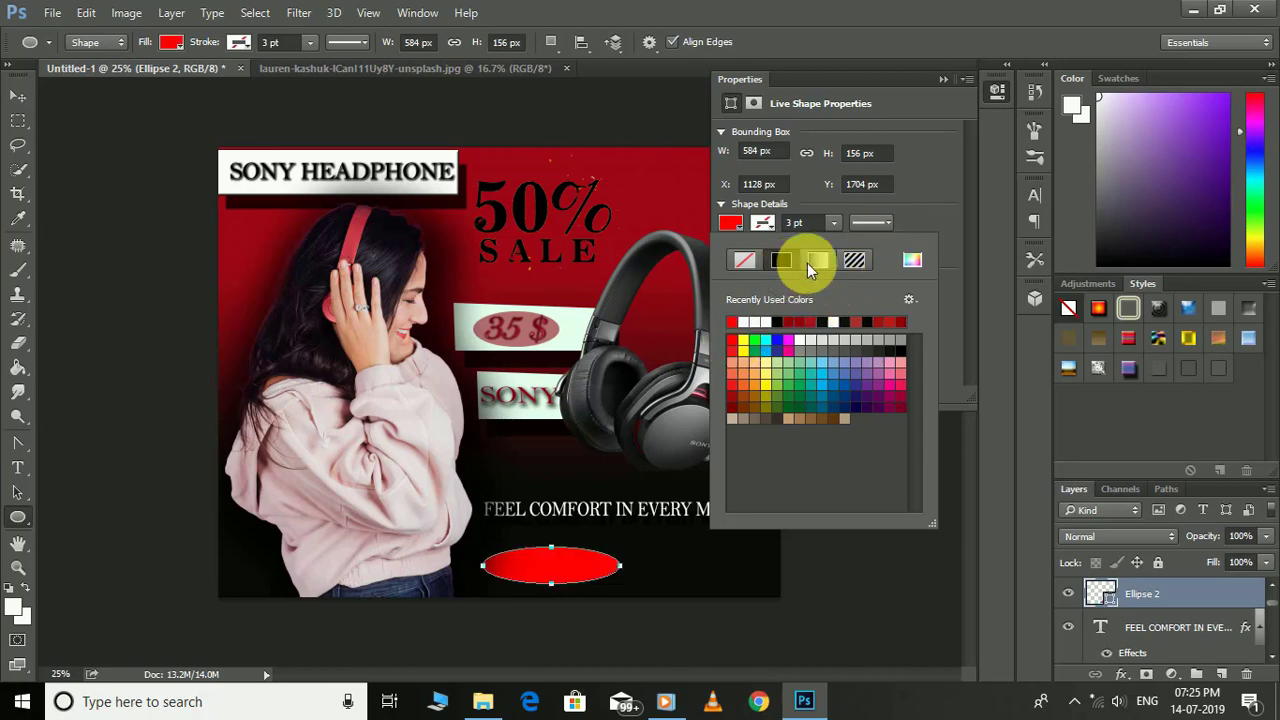
left_click(812, 262)
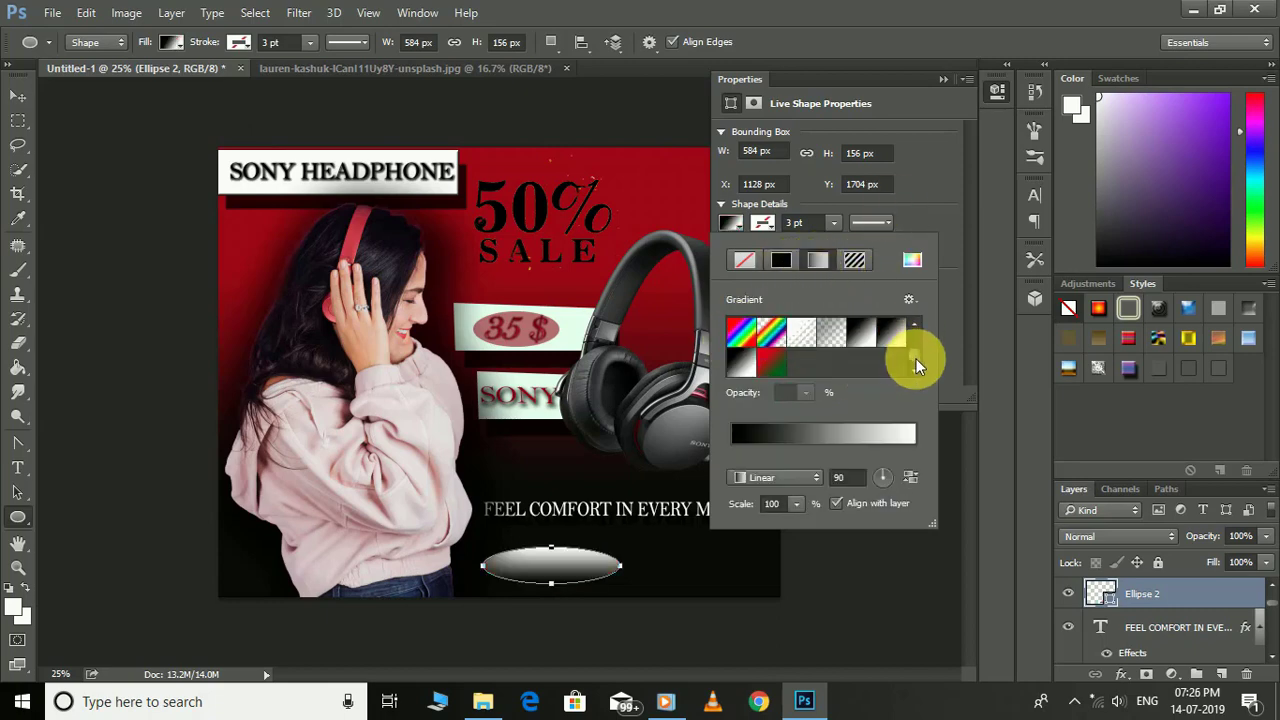
scroll(900, 348, "up", 5)
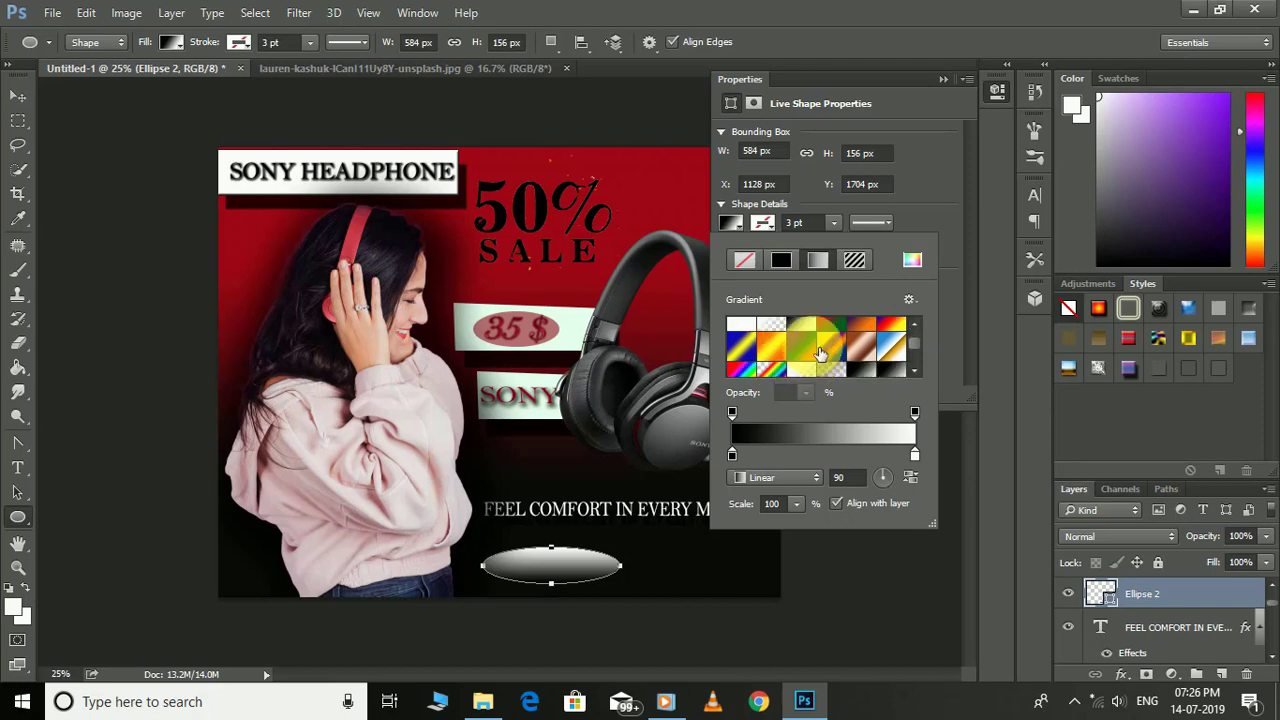
scroll(820, 352, "down", 5)
left_click(771, 357)
Change the green end stop of the ellipse's gradient to black.
left_click(914, 455)
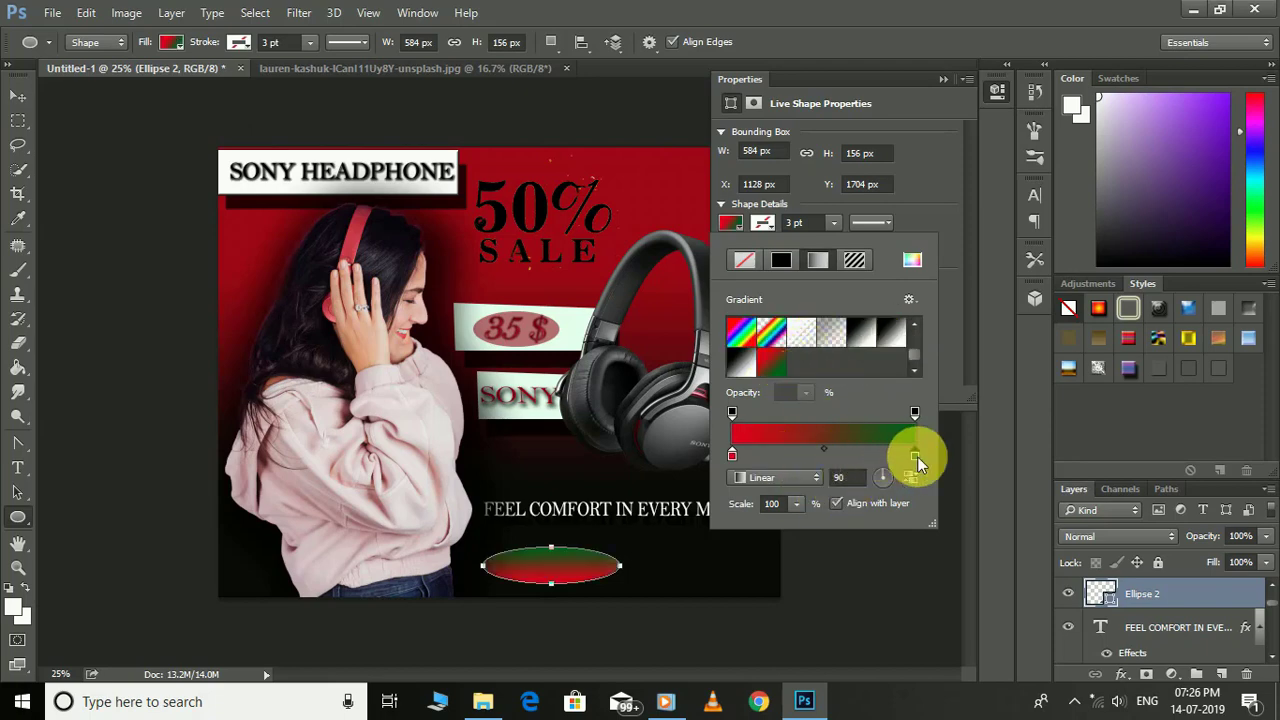
double_click(916, 456)
left_click_drag(826, 342, 936, 413)
left_click_drag(970, 416, 970, 442)
left_click(1140, 193)
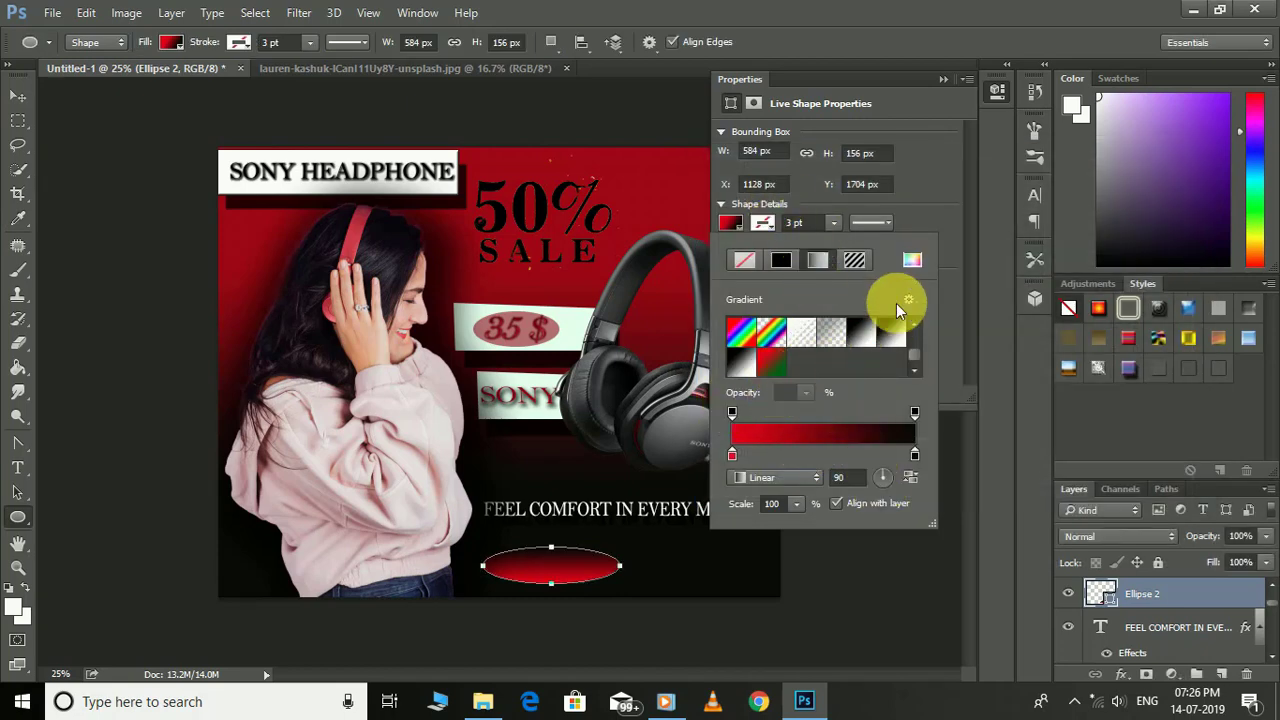
left_click(846, 251)
Add the white text "ORDER NOW" at about 28 pt in Bell MT Regular and fit it inside the red ellipse.
left_click(18, 467)
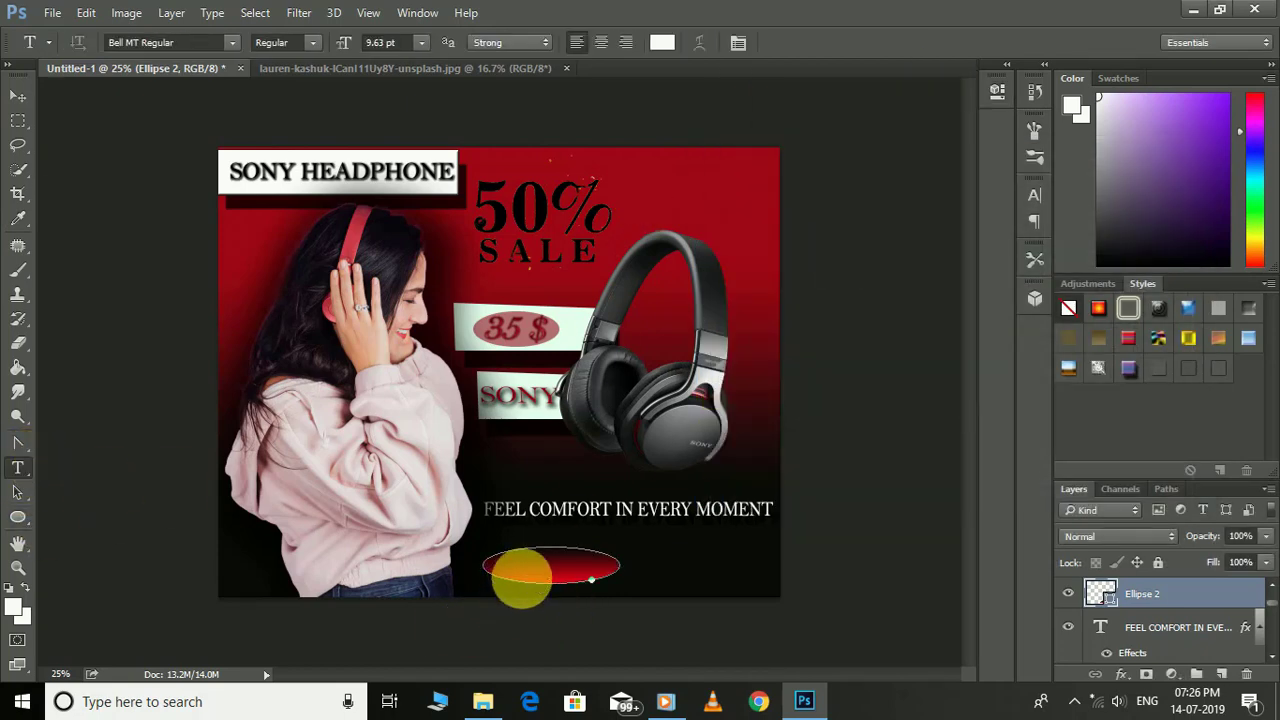
left_click(530, 570)
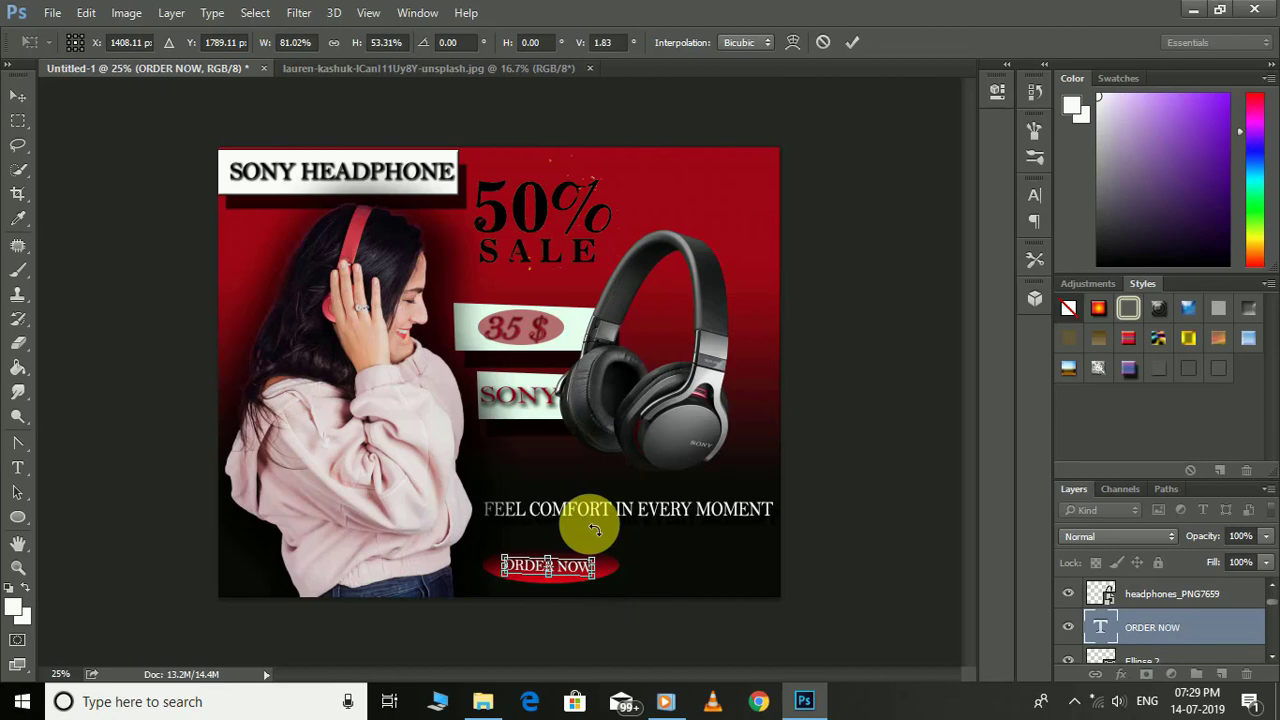
left_click(852, 42)
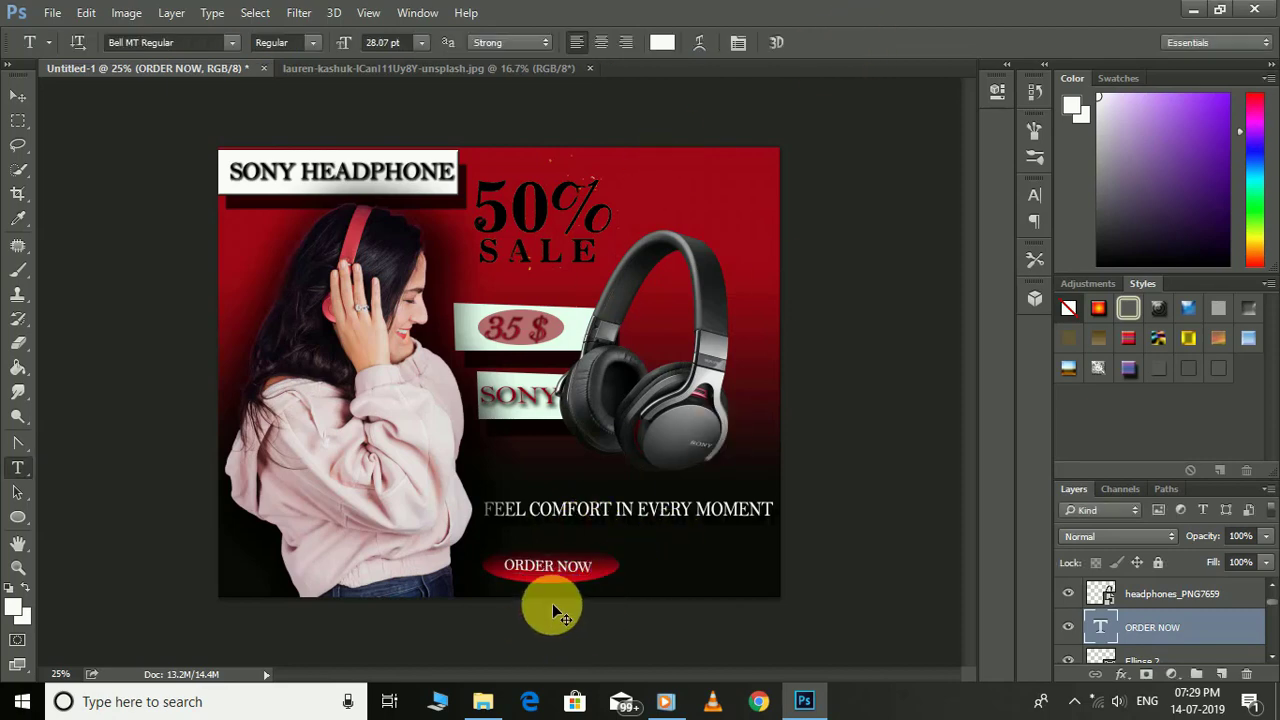
key("ctrl+t")
mouse_move(597, 567)
left_mouse_down()
mouse_move(574, 565)
mouse_move(590, 566)
mouse_move(591, 583)
left_mouse_up()
left_click(852, 42)
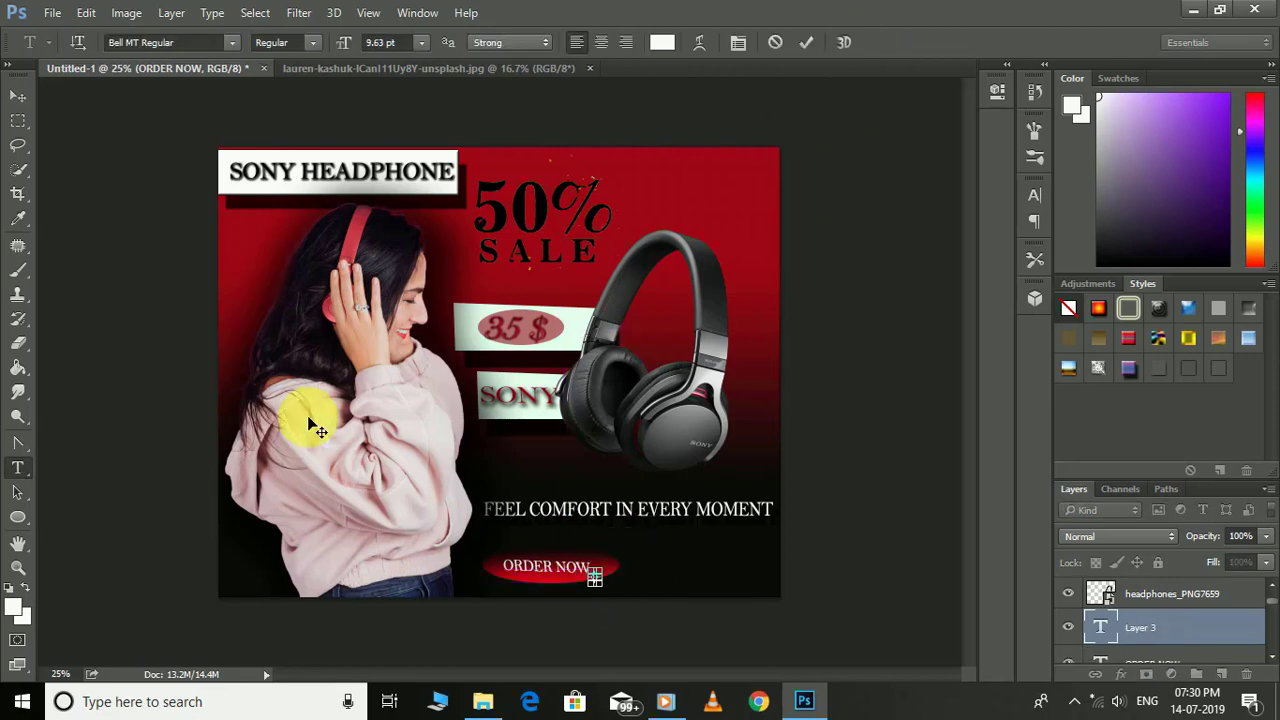
key("v")
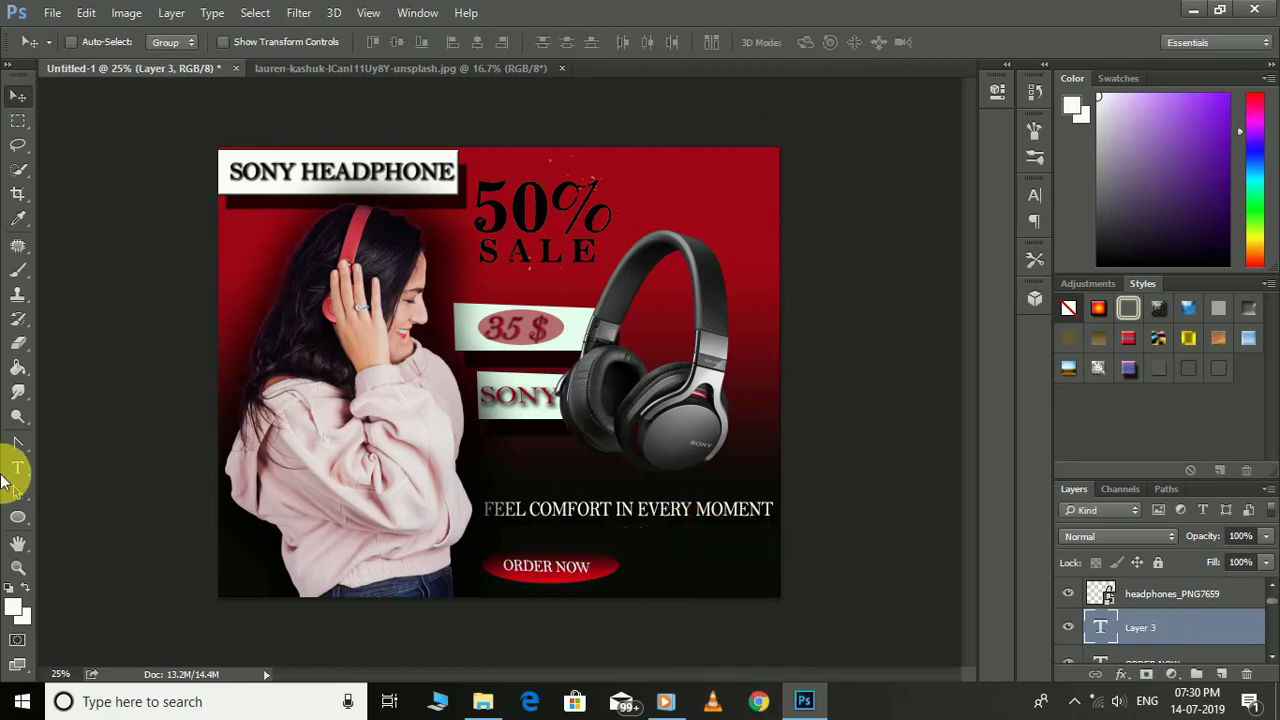
left_click(17, 468)
left_click(634, 569)
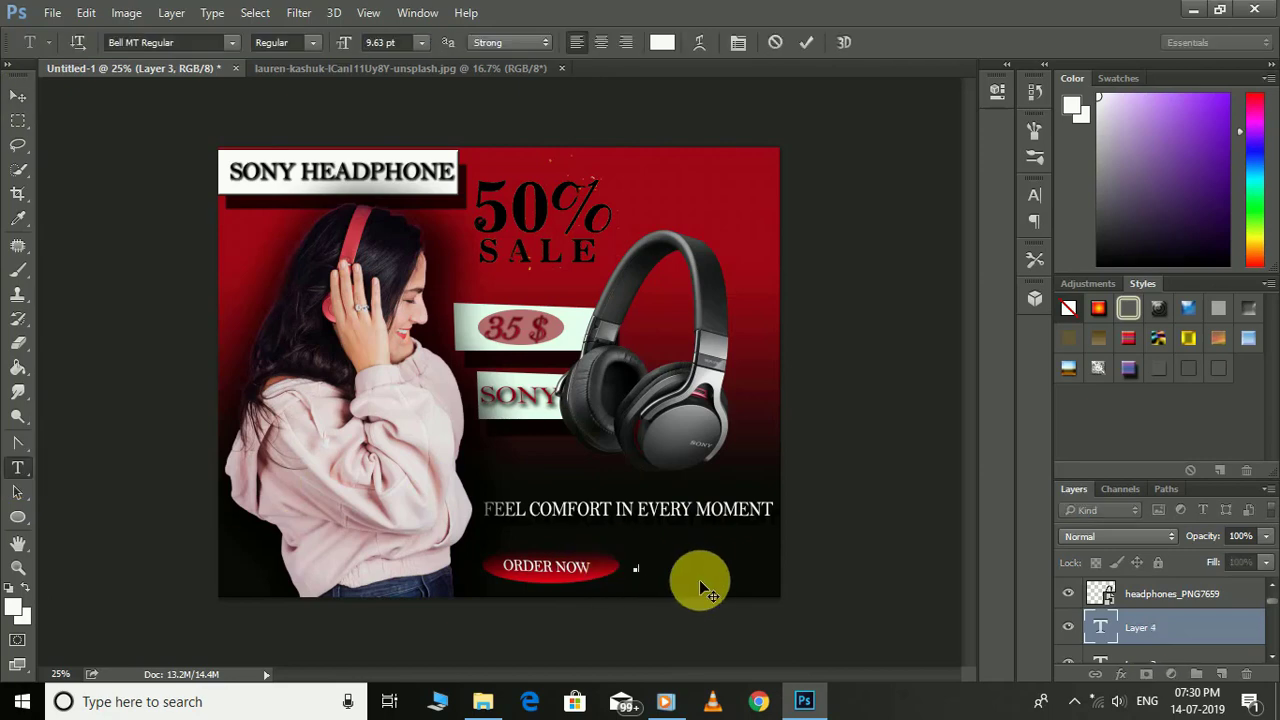
type("www")
left_click_drag(720, 570, 741, 584)
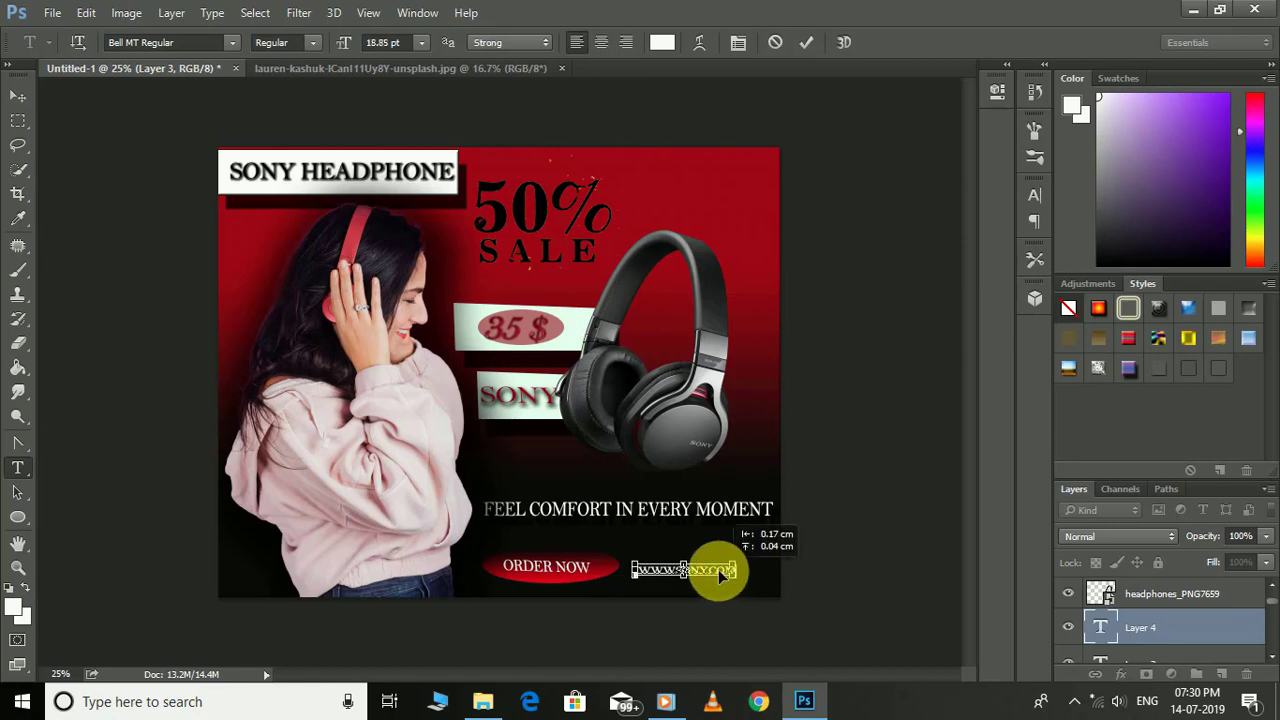
left_click_drag(720, 575, 765, 573)
left_click(806, 42)
left_click(778, 45)
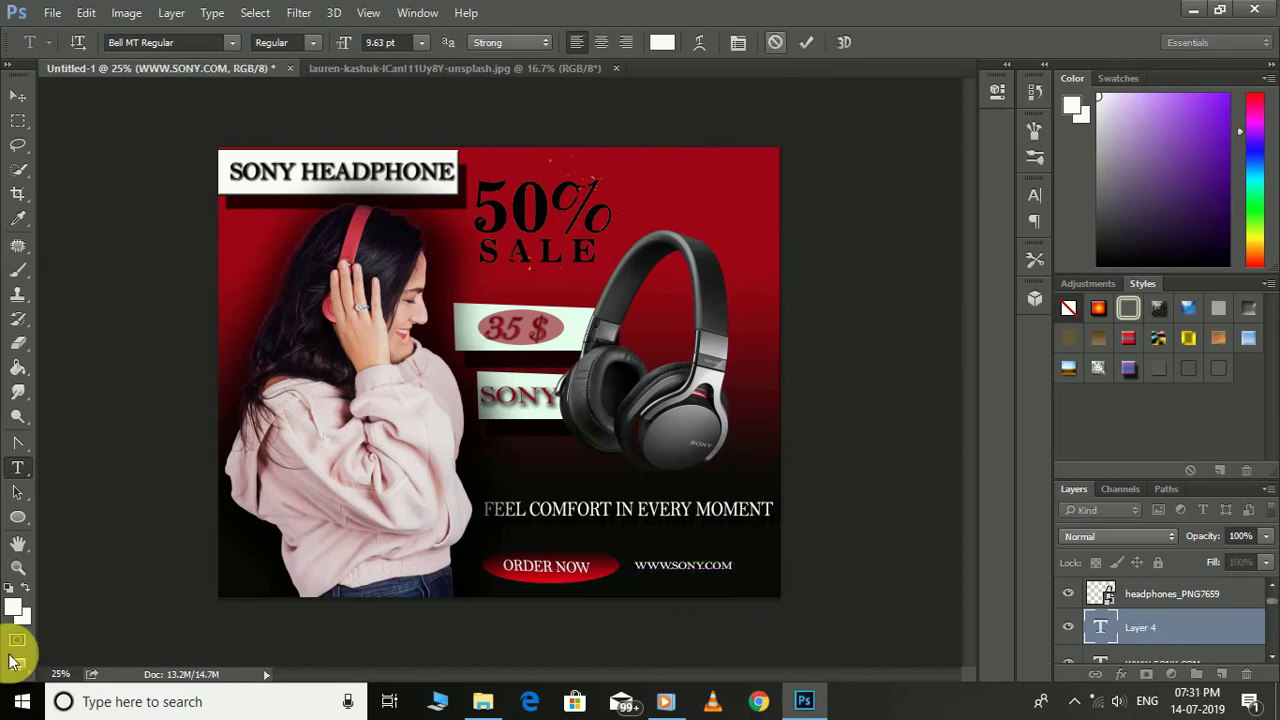
left_click(630, 567)
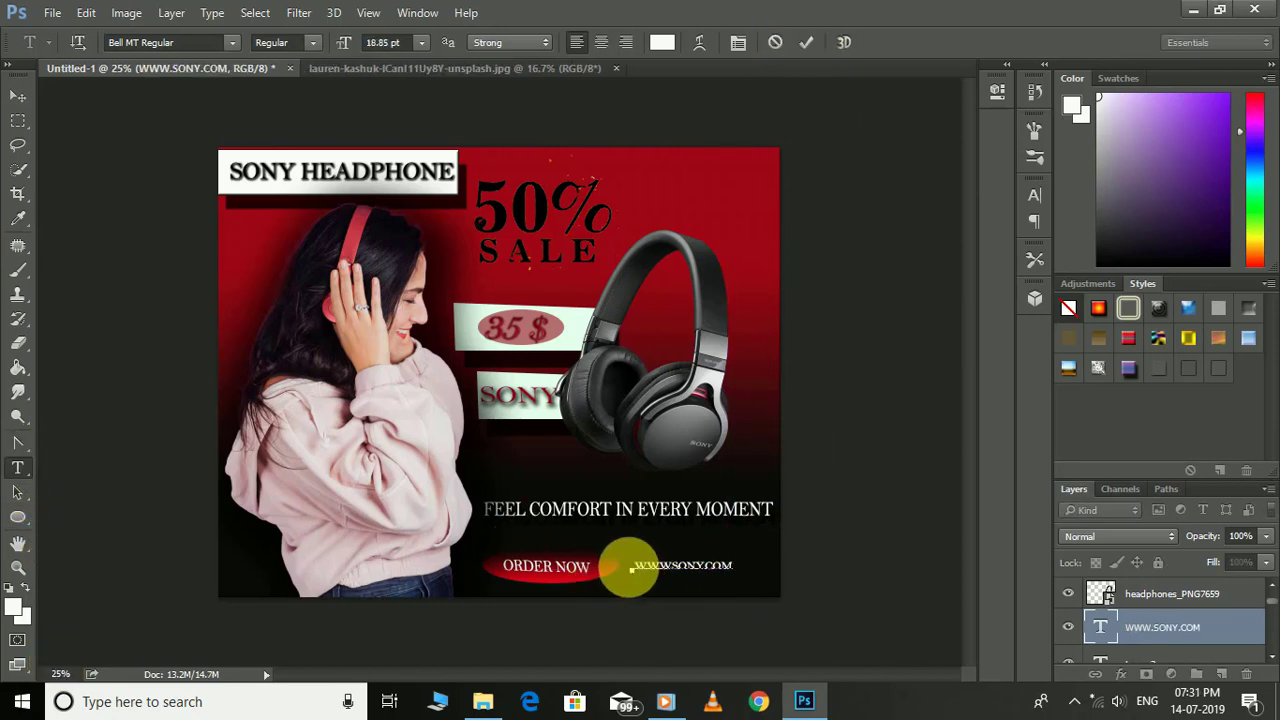
left_click_drag(637, 570, 866, 578)
left_click(1036, 199)
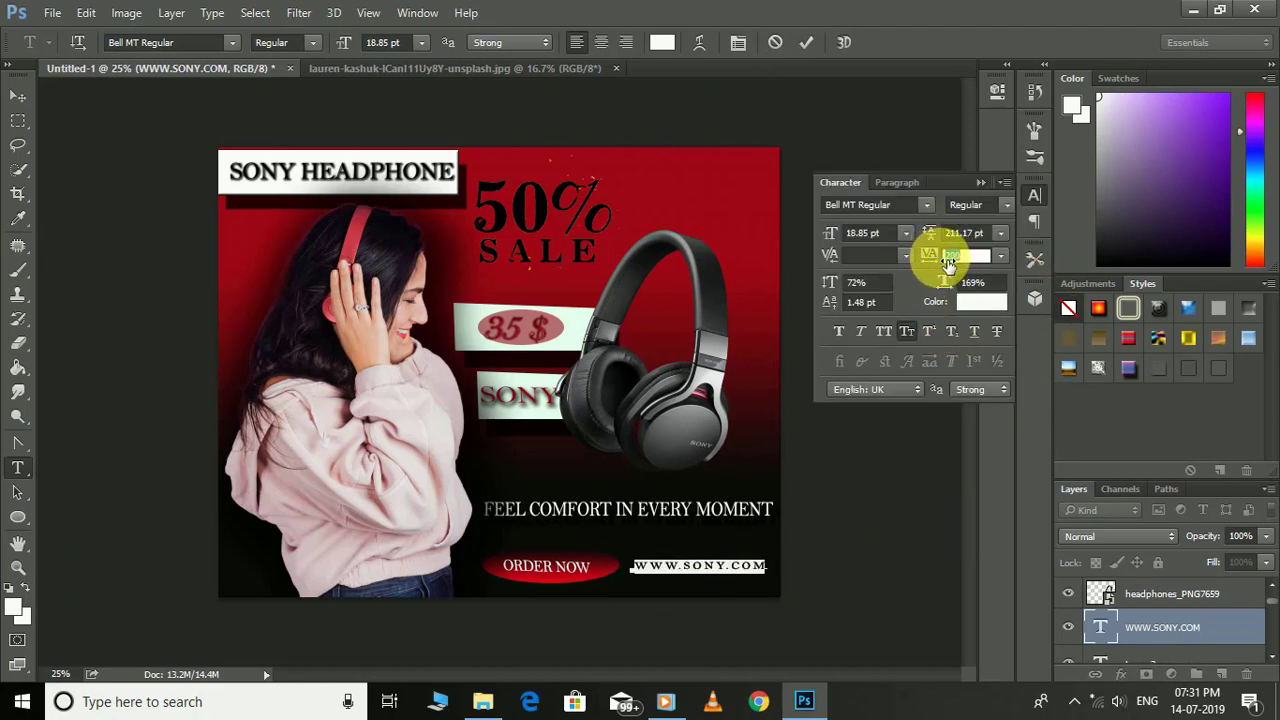
left_click(980, 183)
left_click(768, 567)
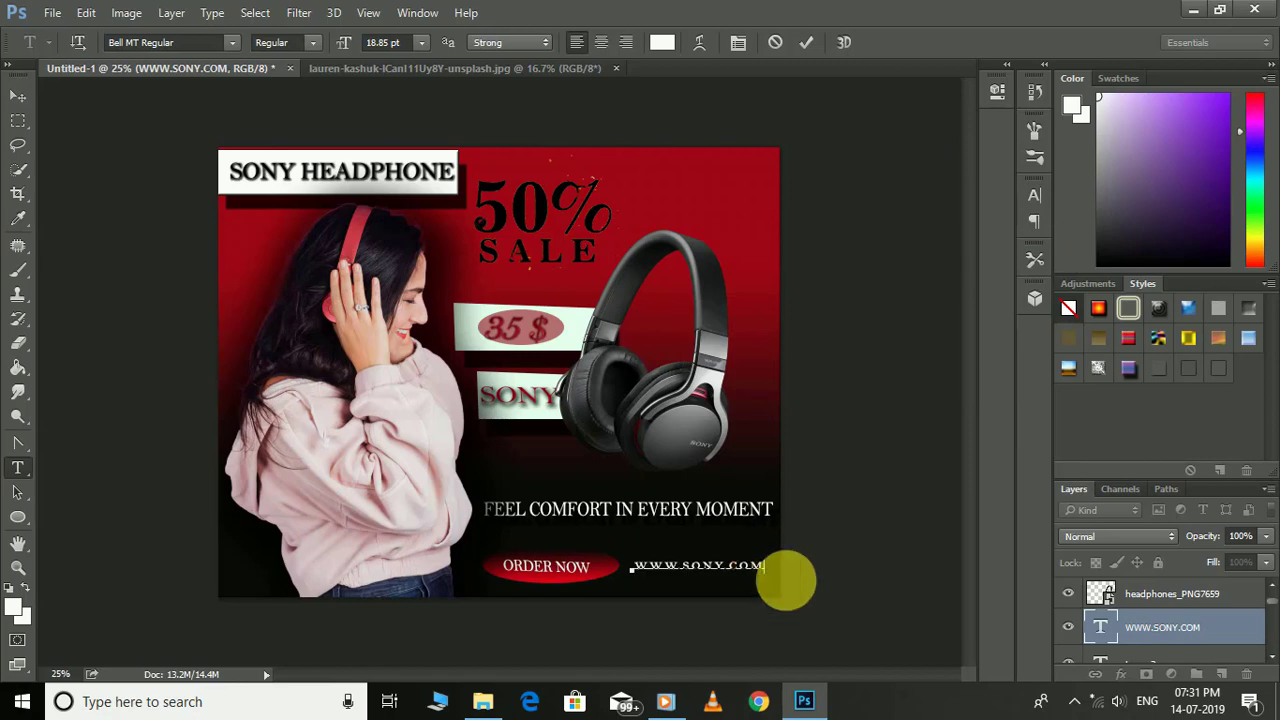
left_click_drag(768, 567, 630, 568)
left_click(1035, 196)
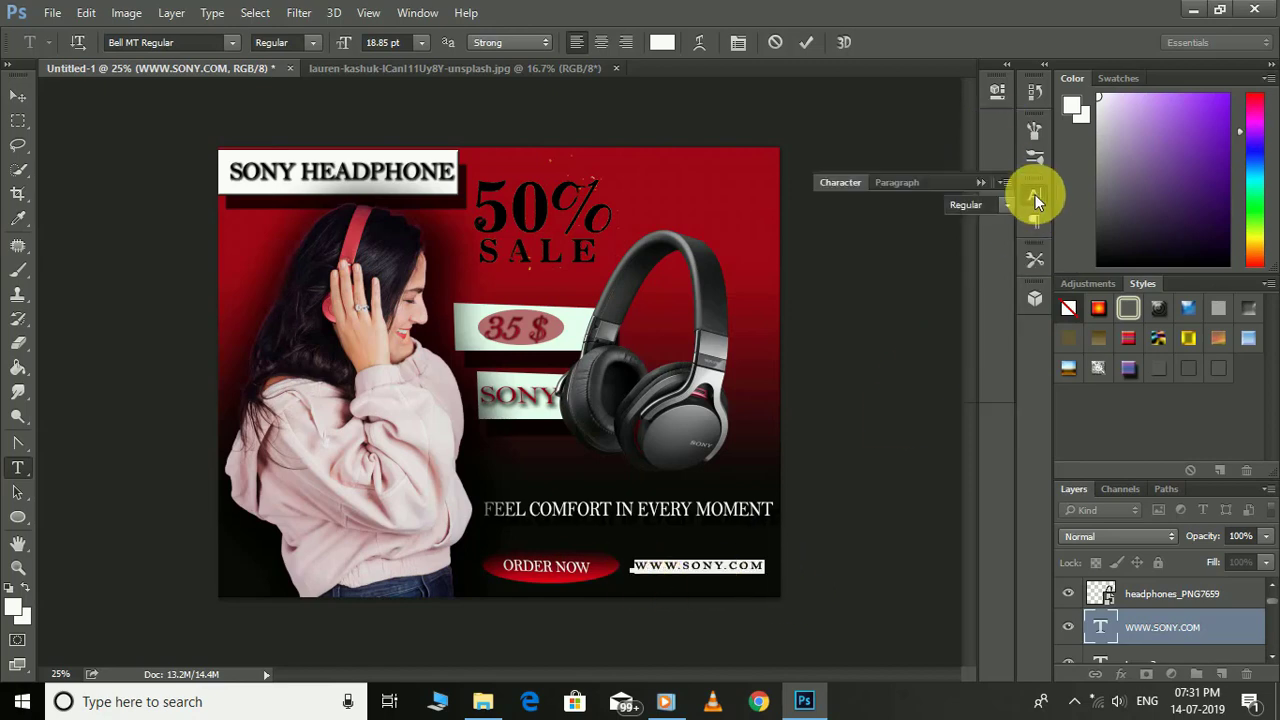
left_click(978, 257)
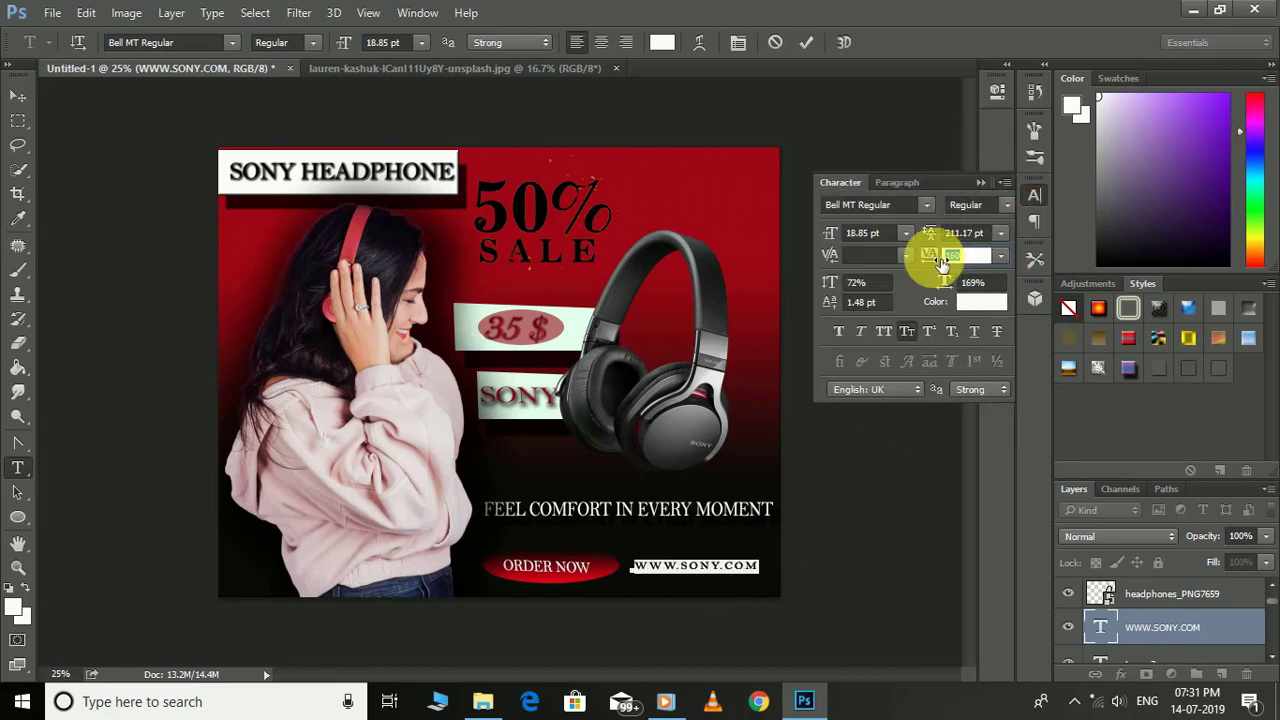
left_click(980, 183)
left_click(738, 568)
left_click(807, 42)
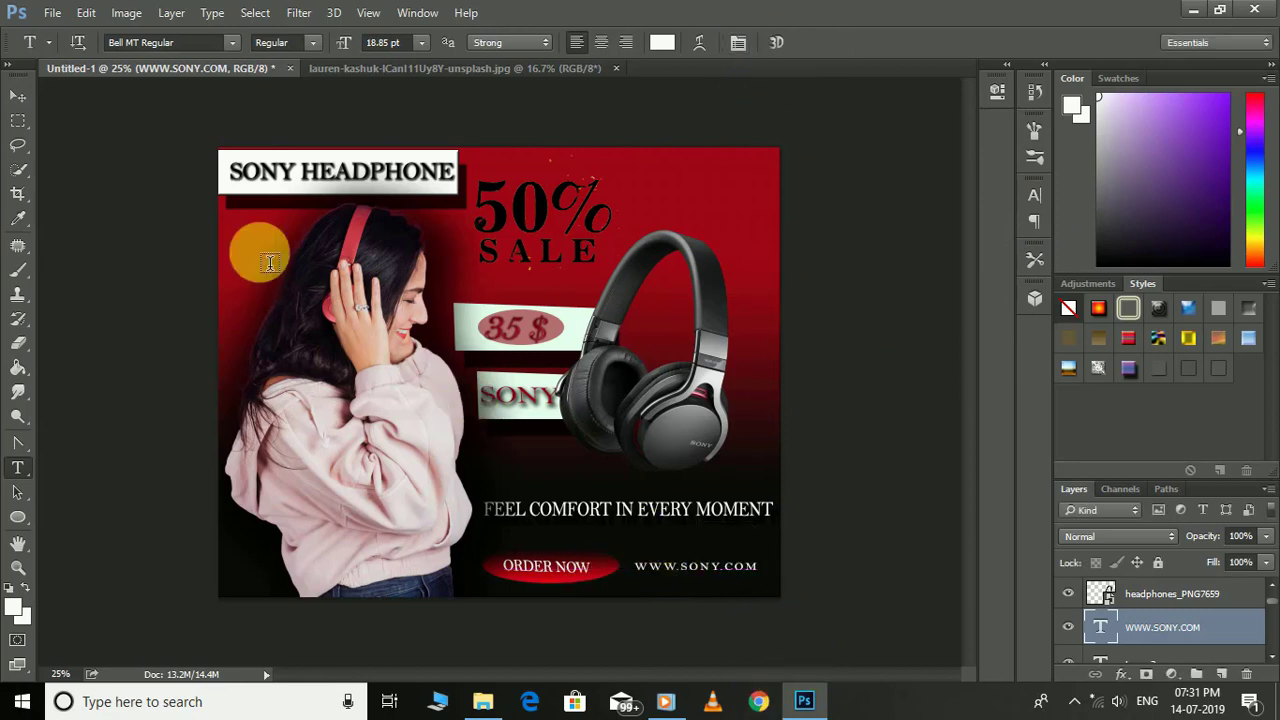
left_click(18, 96)
left_click_drag(663, 377, 585, 372)
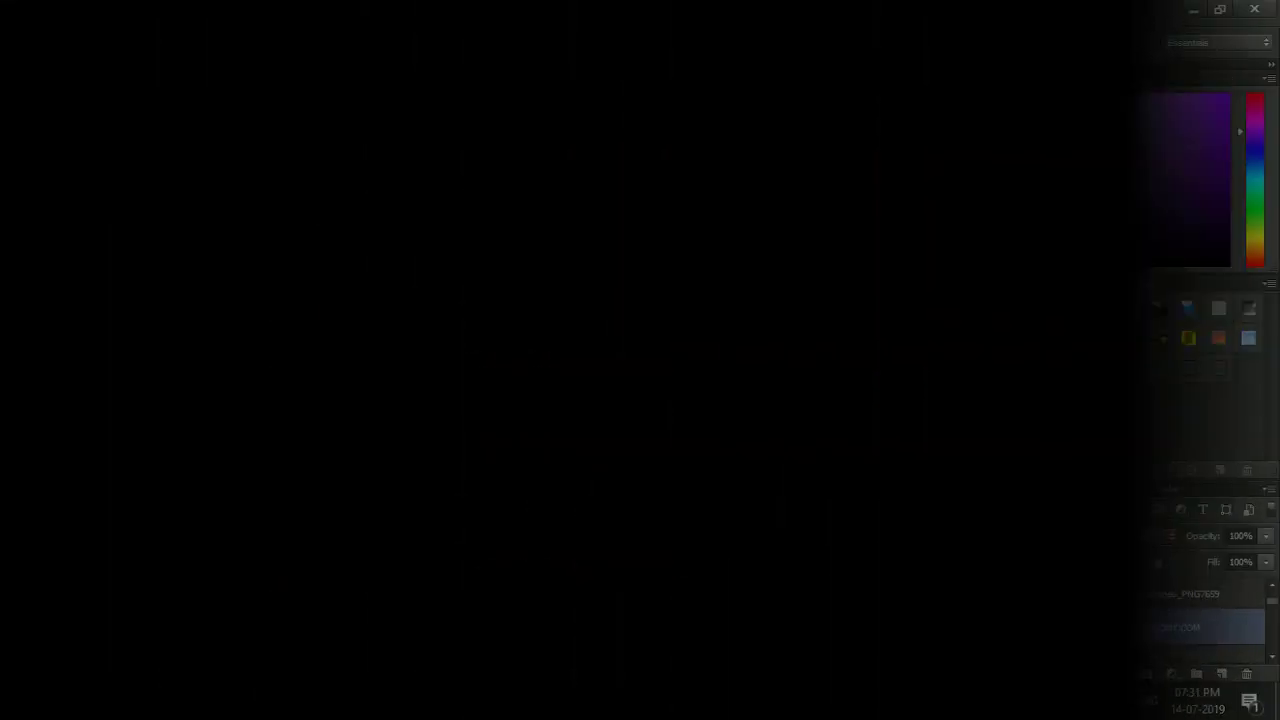